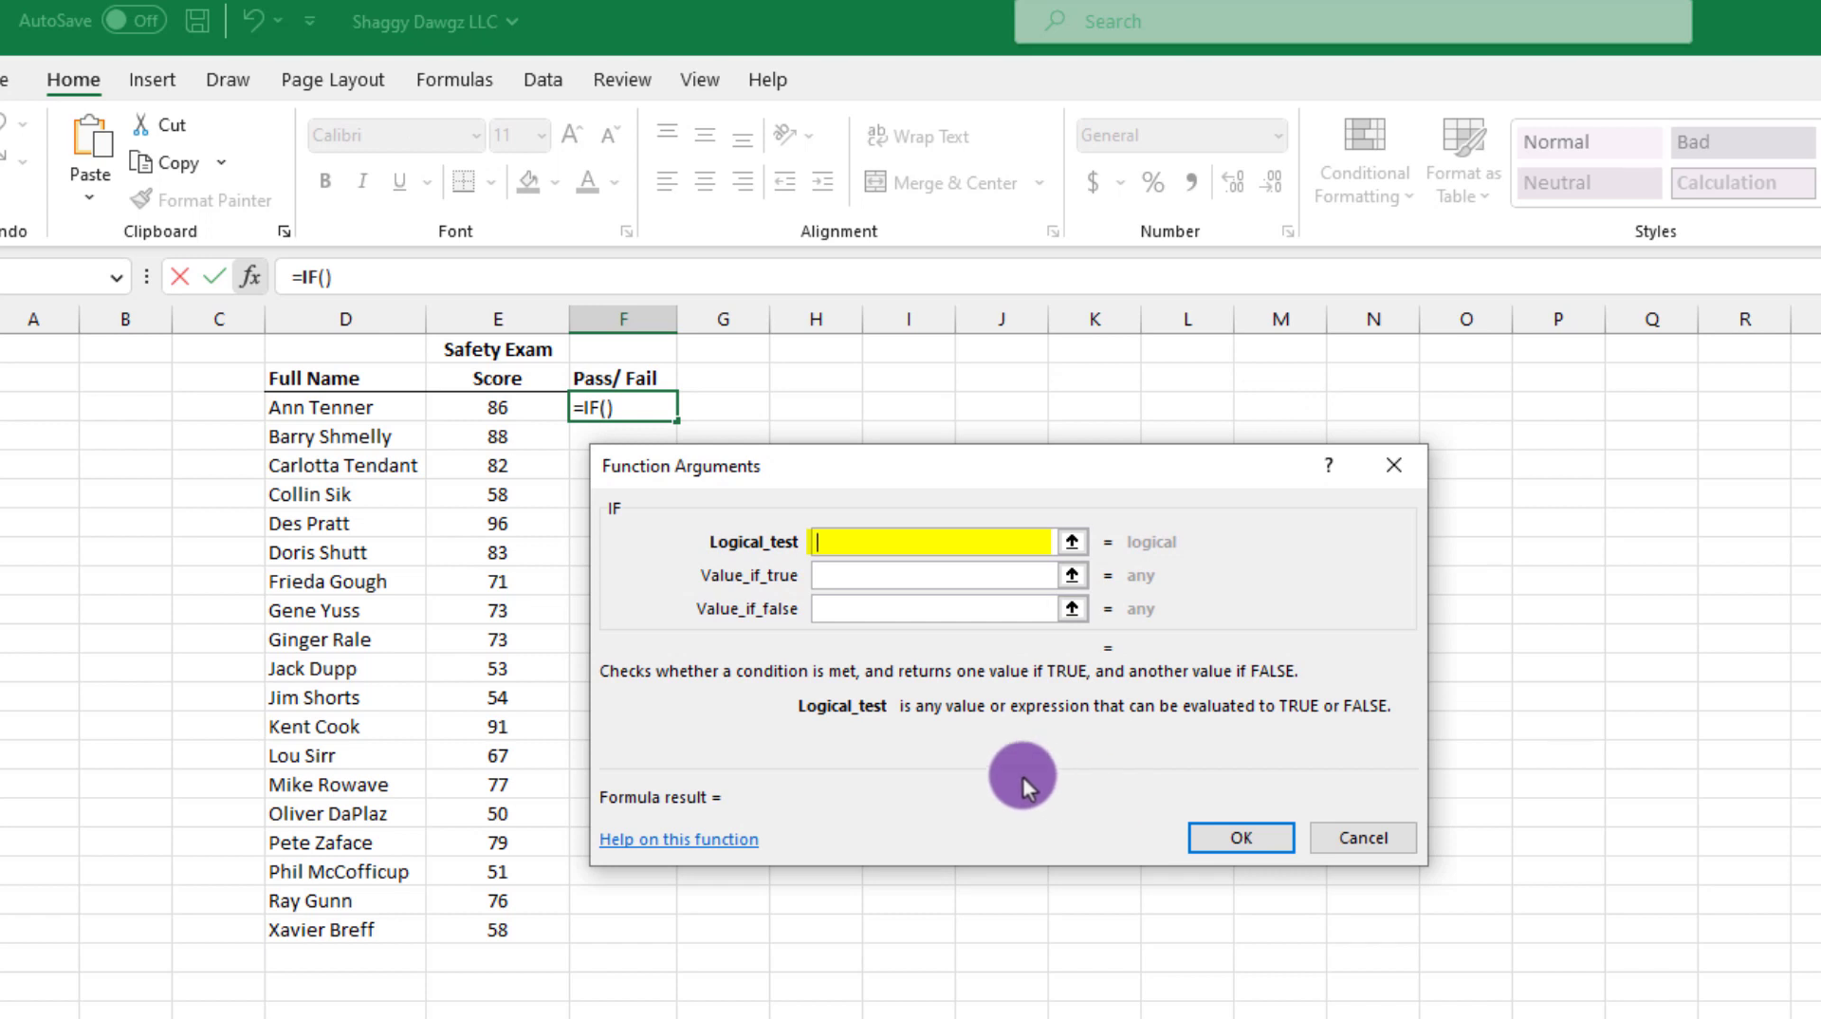
Step: Set the IF function's logical test to E3>=70, using the first safety exam score
{"action": "left_click", "coordinate": [513, 407]}
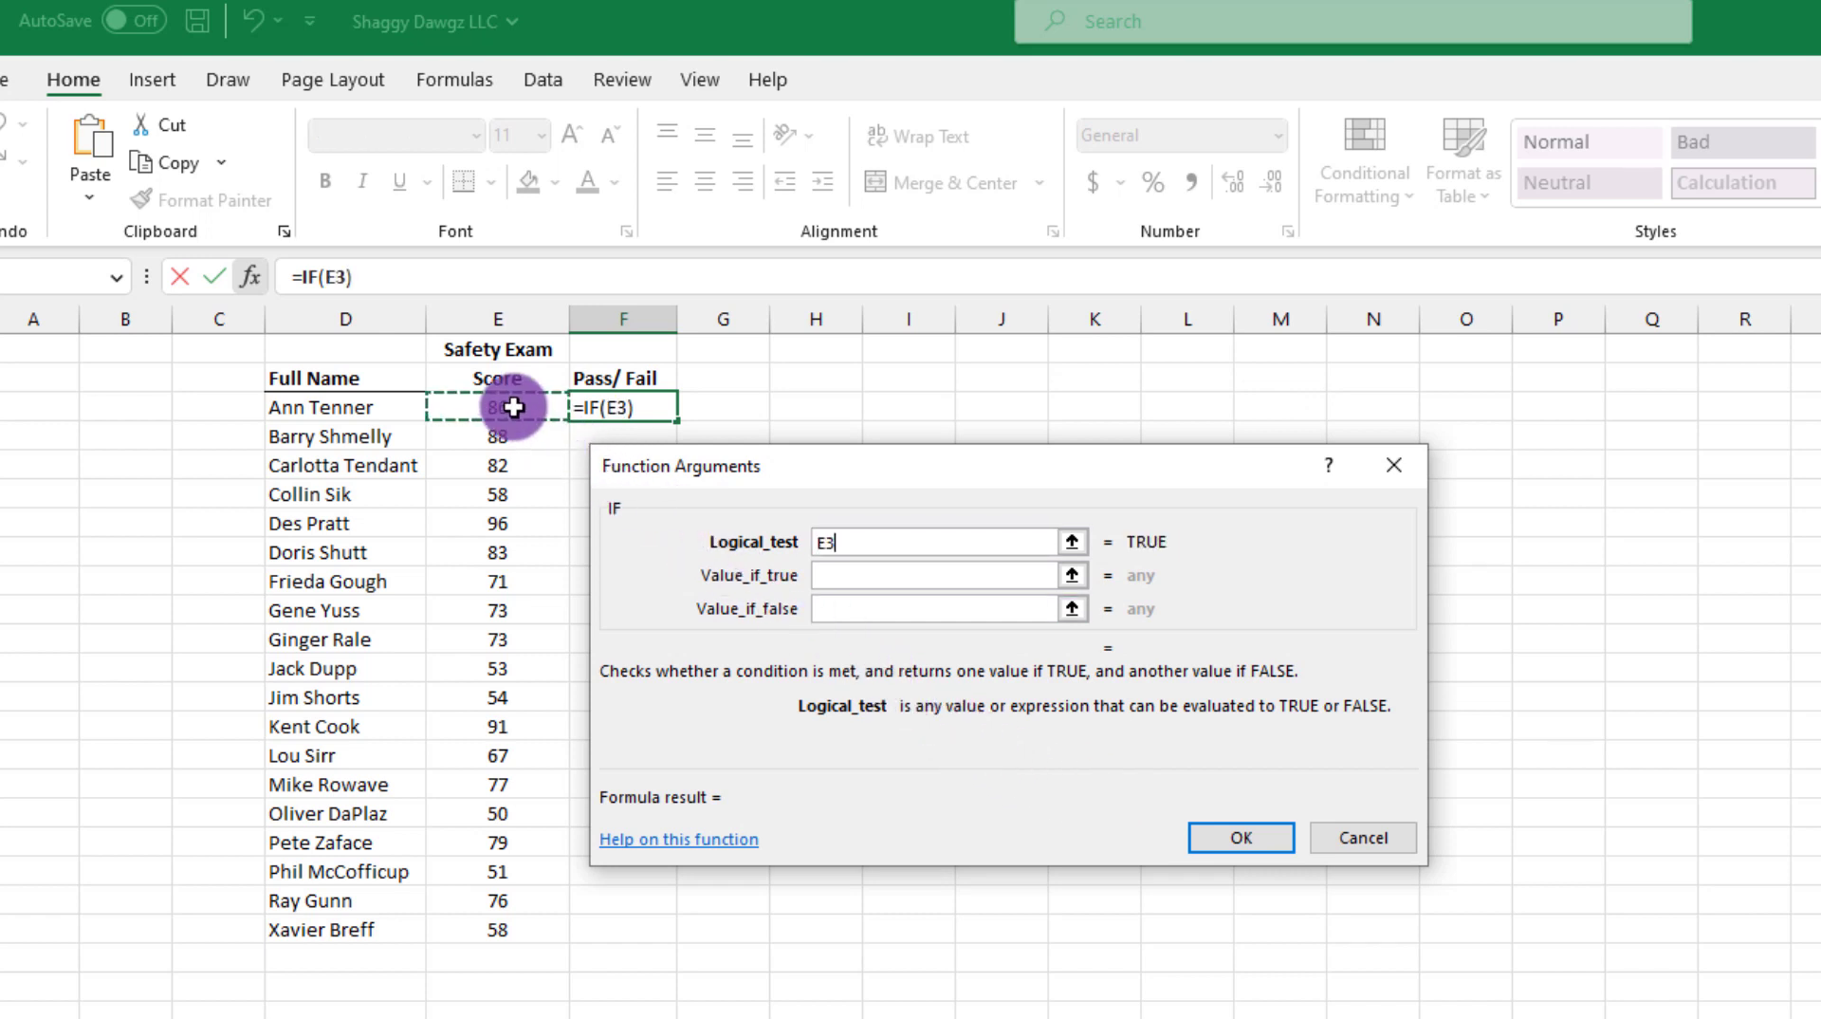
{"action": "type", "text": ">"}
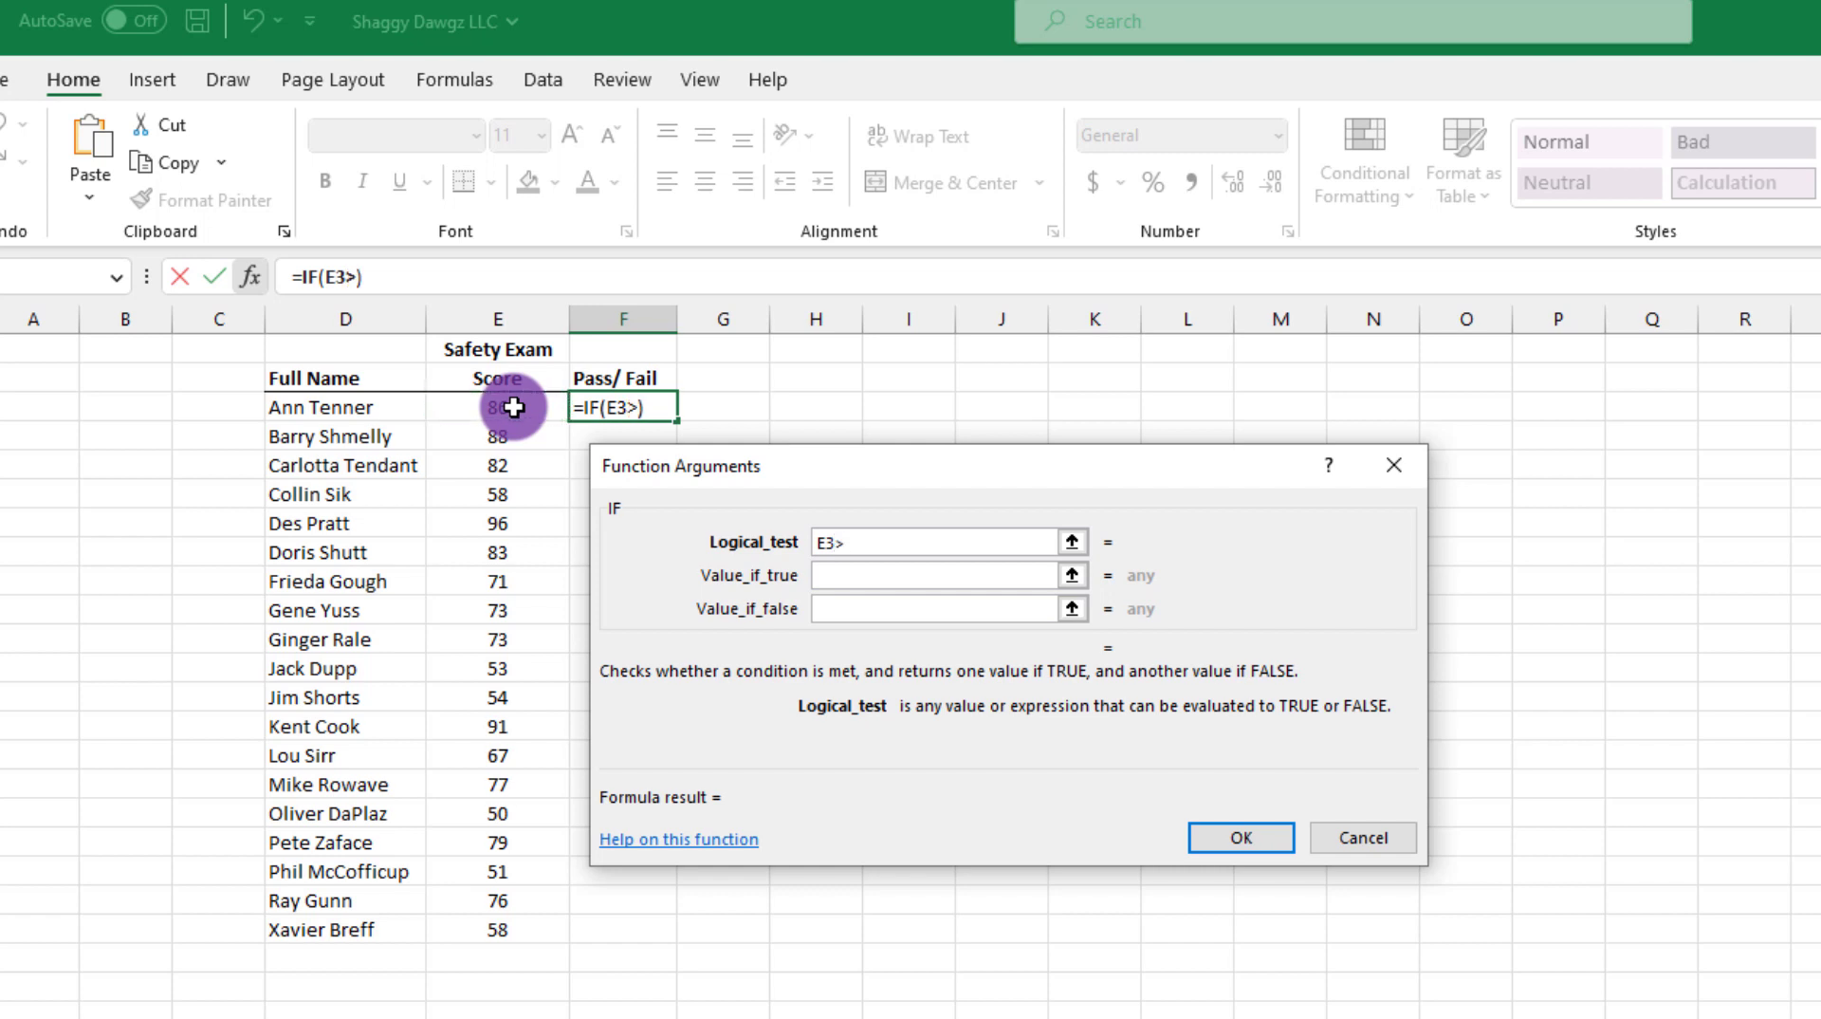
{"action": "type", "text": "=70"}
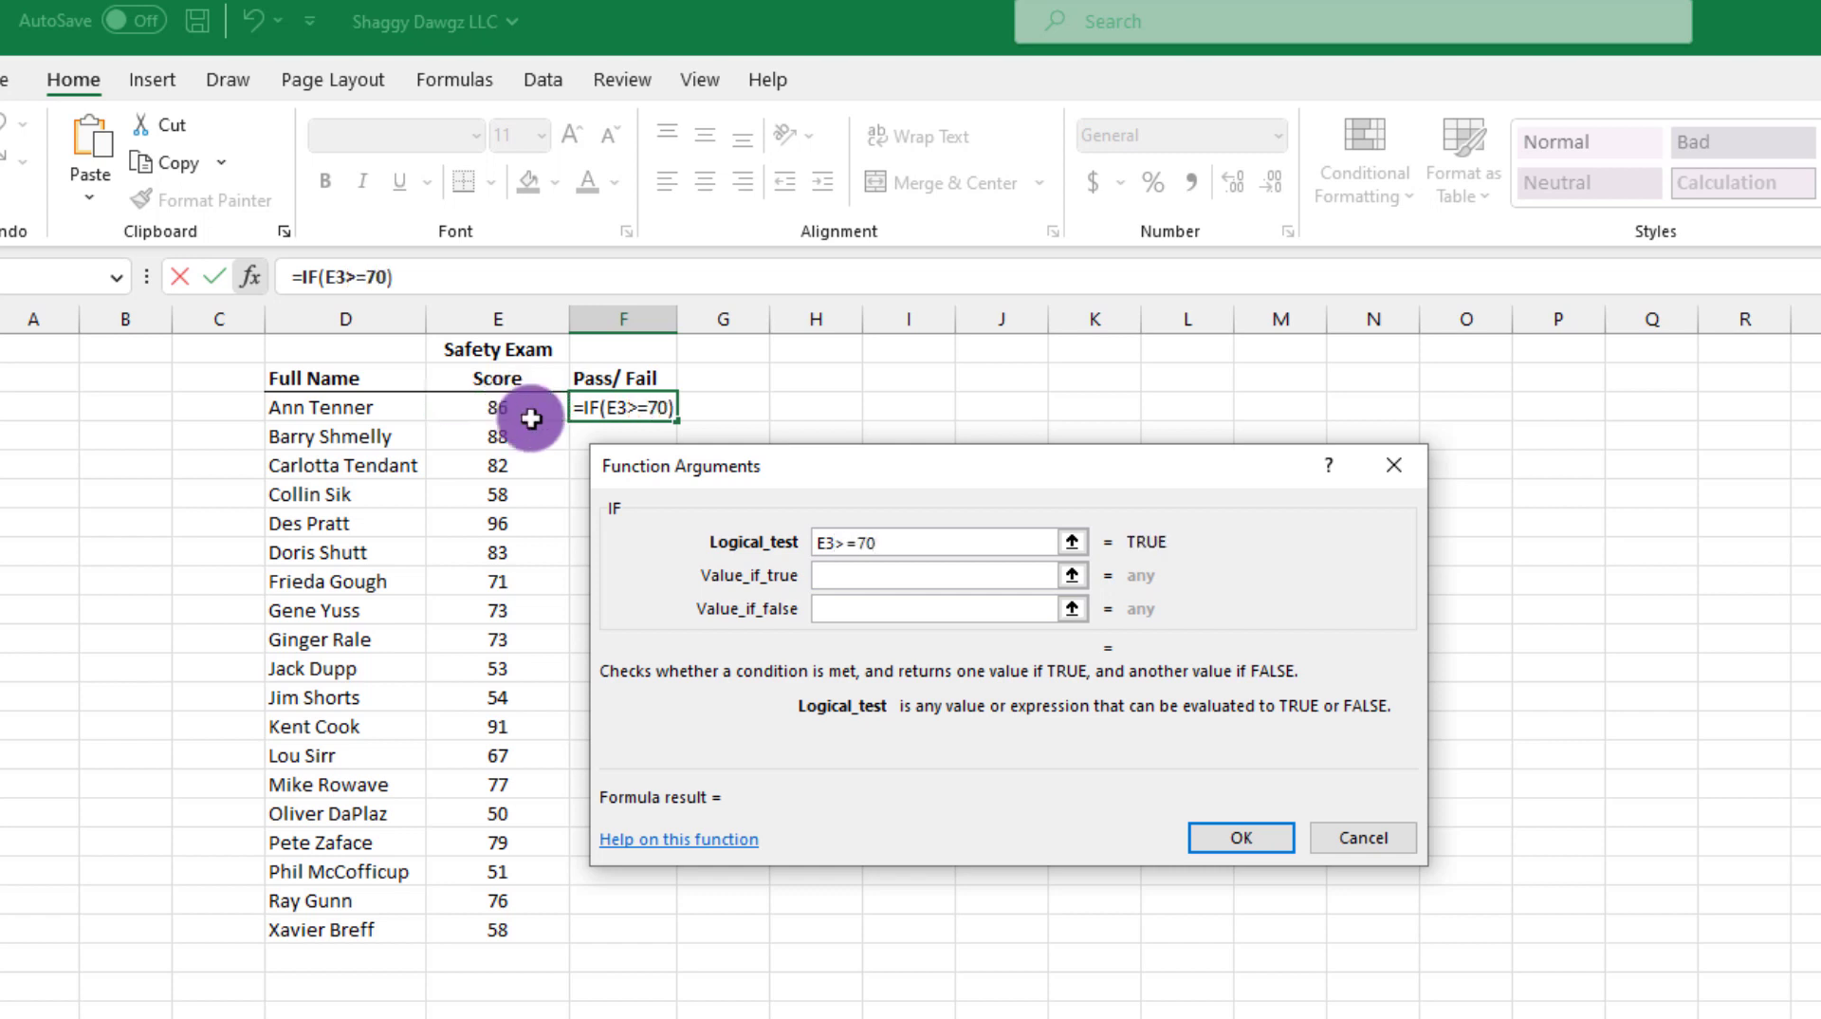
Step: Have the IF return Pass when true and Fail when false, and copy the formula down to F21
{"action": "left_click", "coordinate": [816, 576]}
{"action": "left_click", "coordinate": [854, 575]}
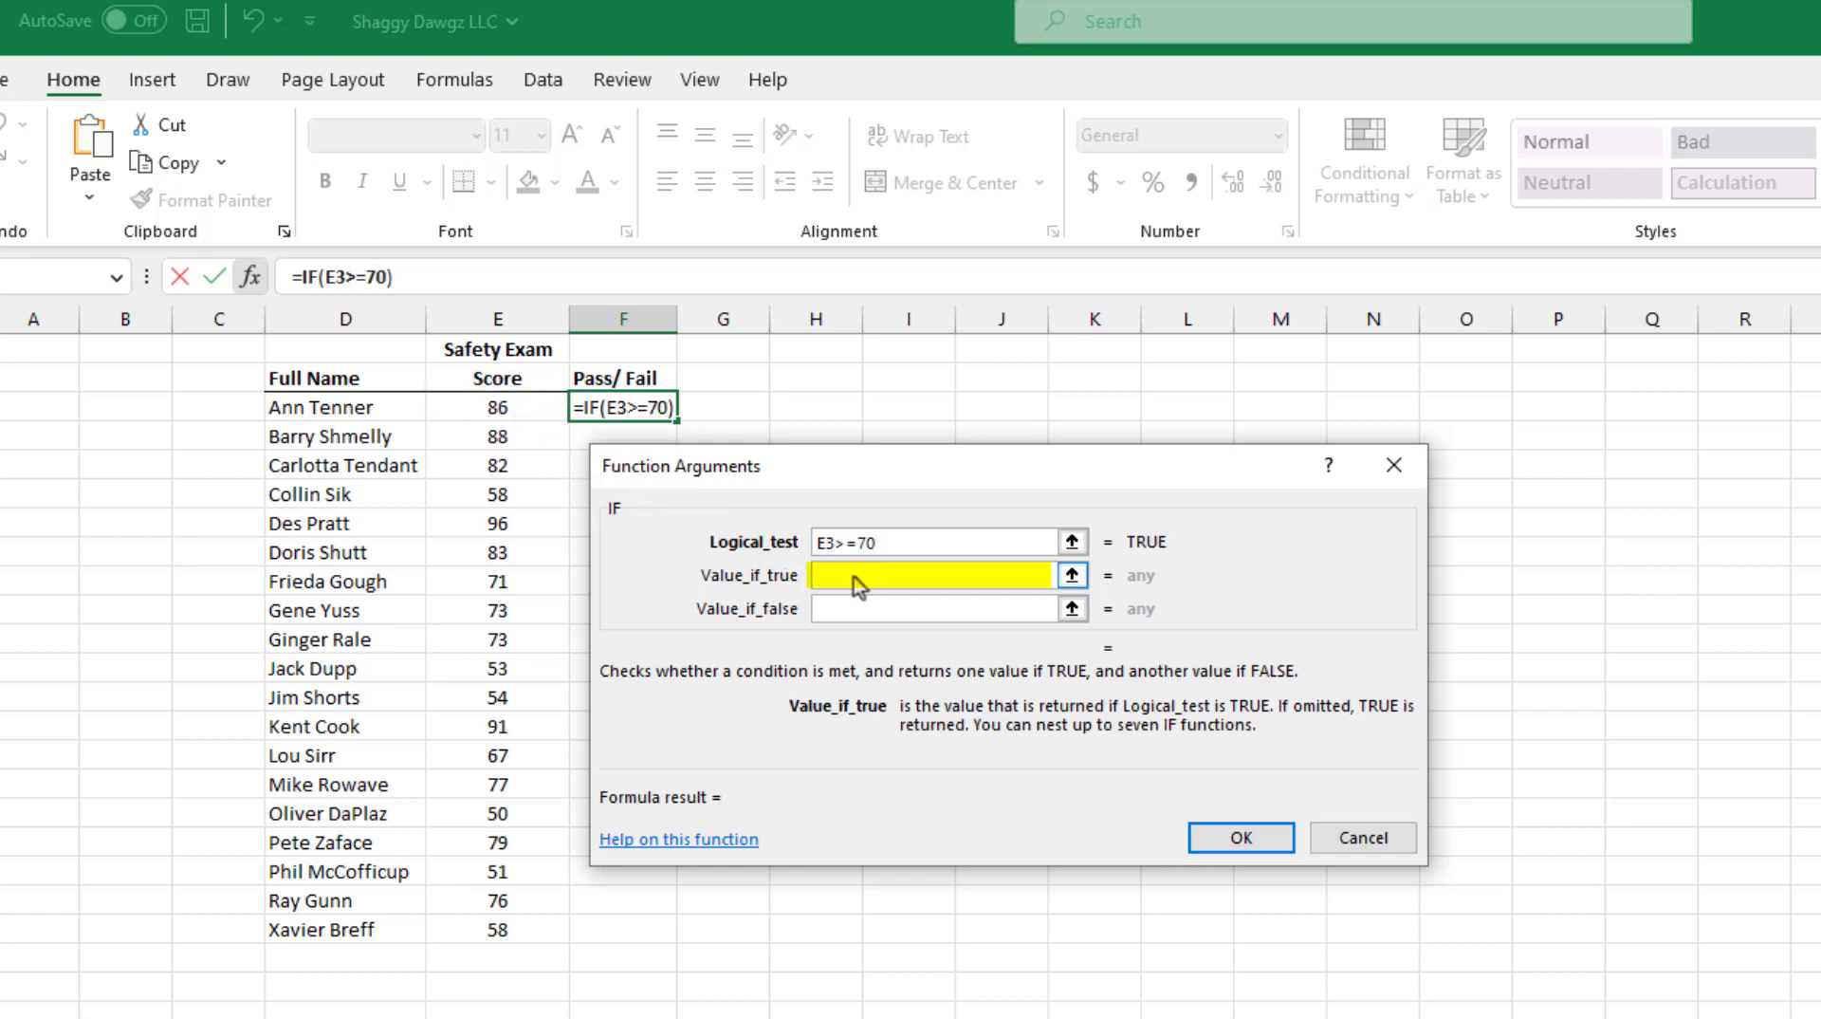
{"action": "type", "text": "Pass"}
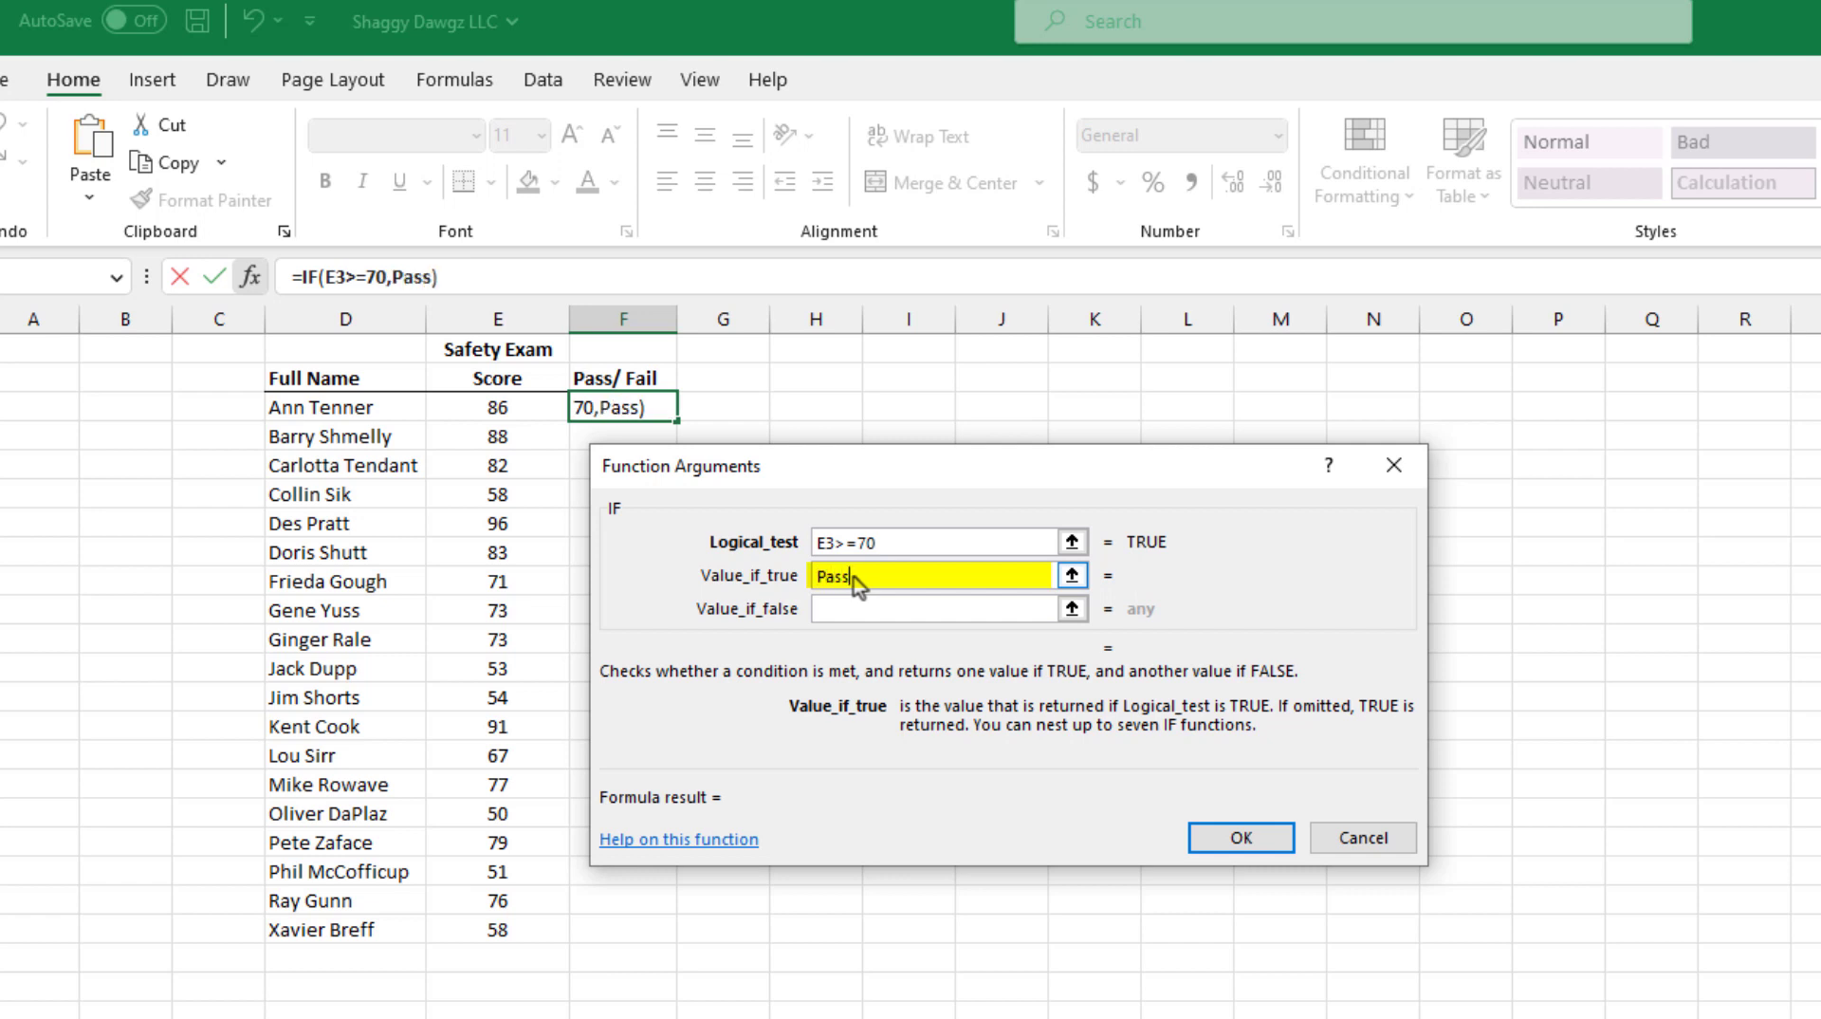
{"action": "left_click", "coordinate": [841, 606]}
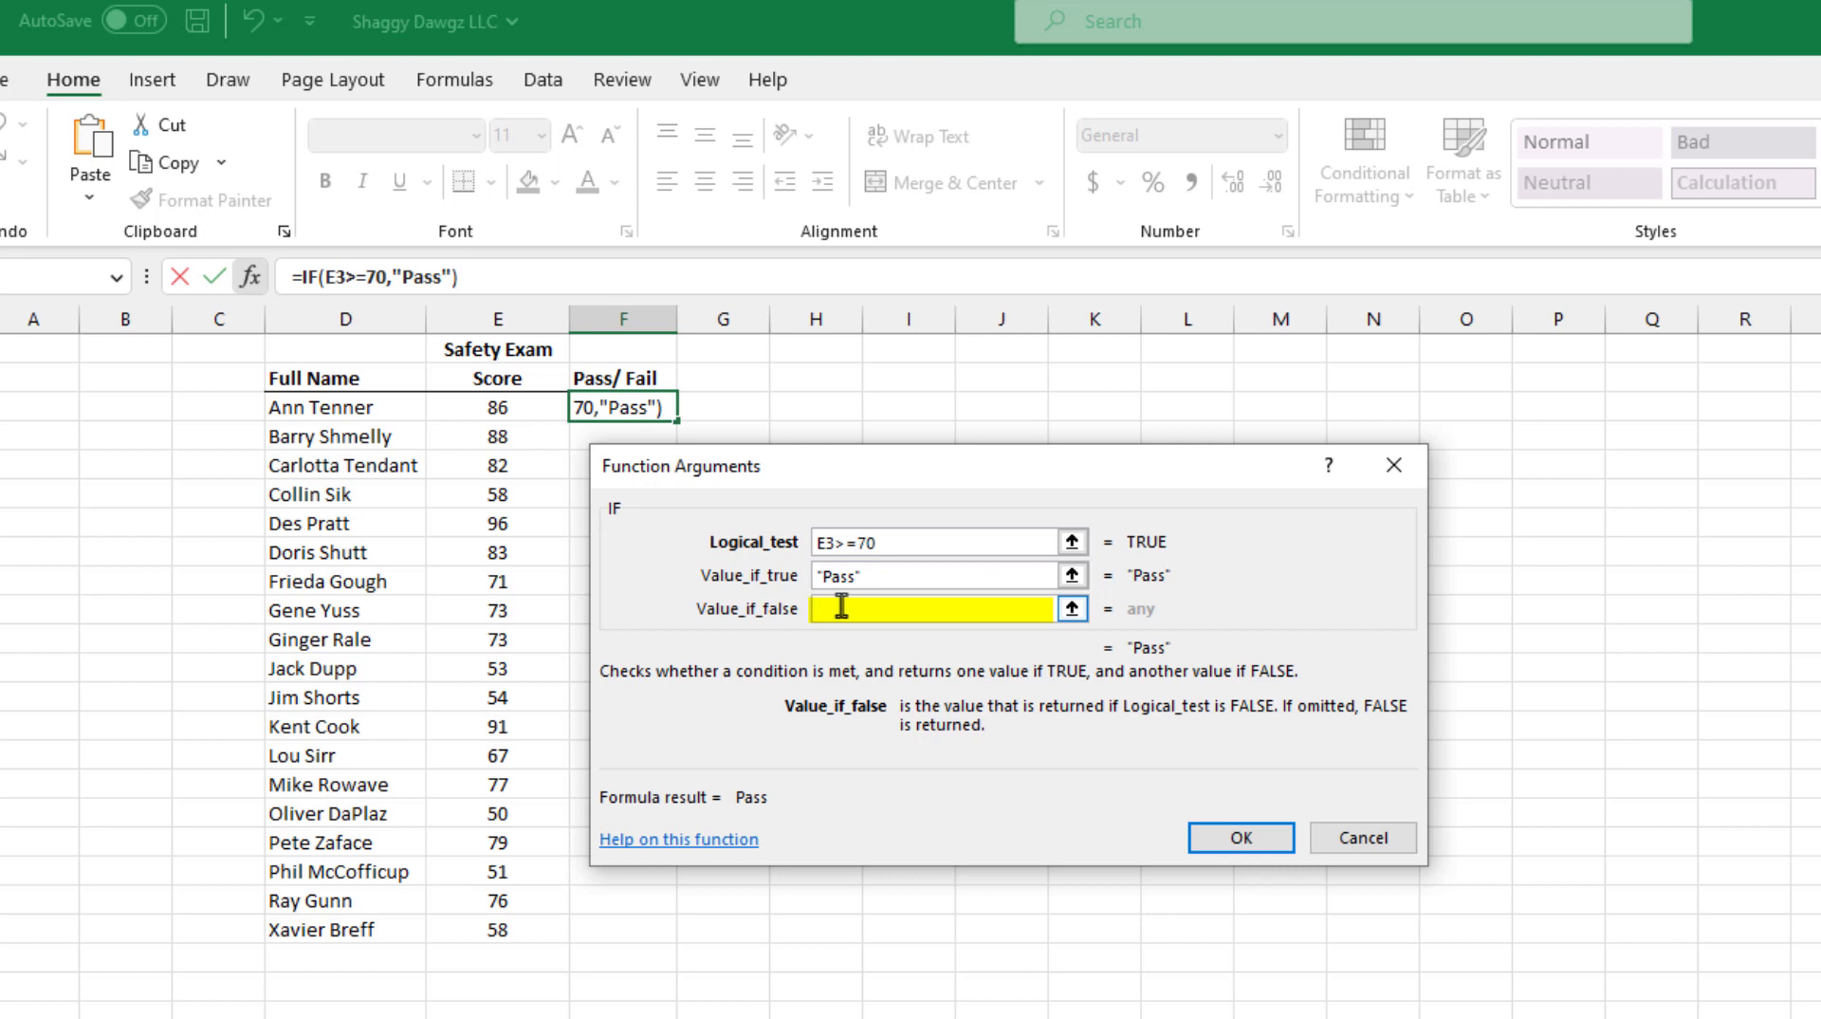
{"action": "type", "text": "Fail"}
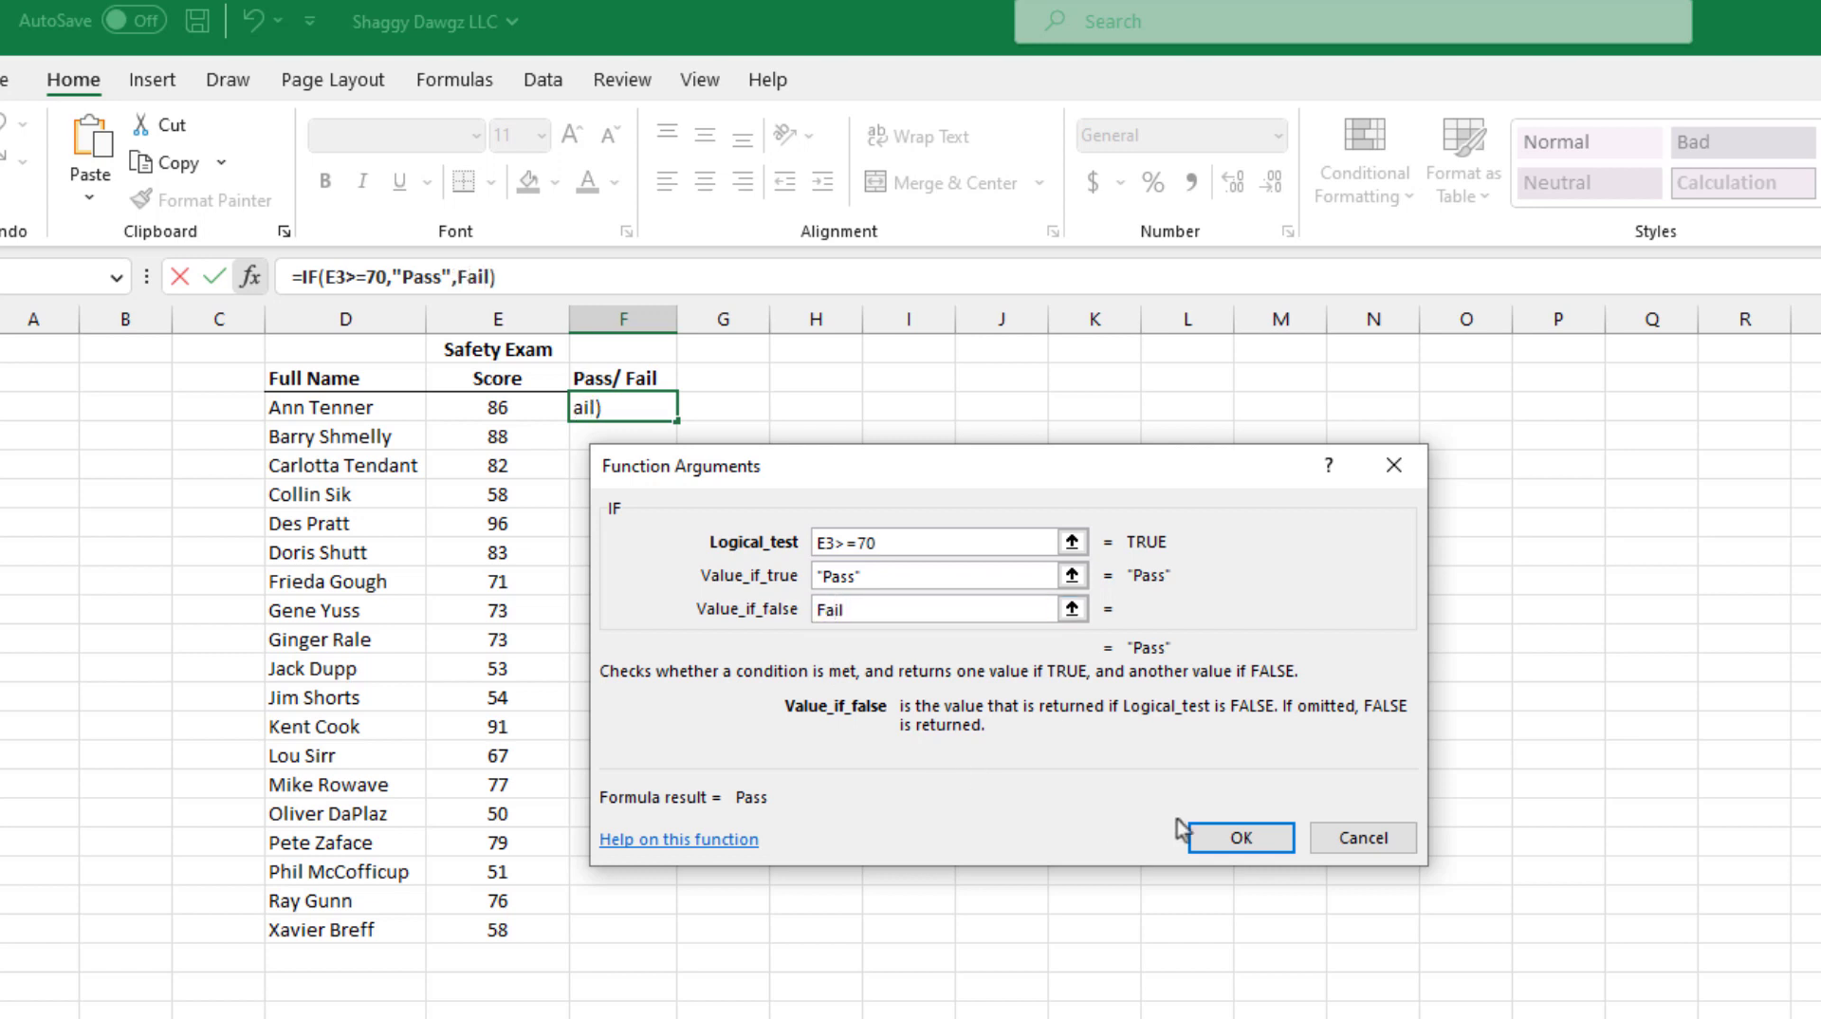
{"action": "left_click", "coordinate": [1232, 843]}
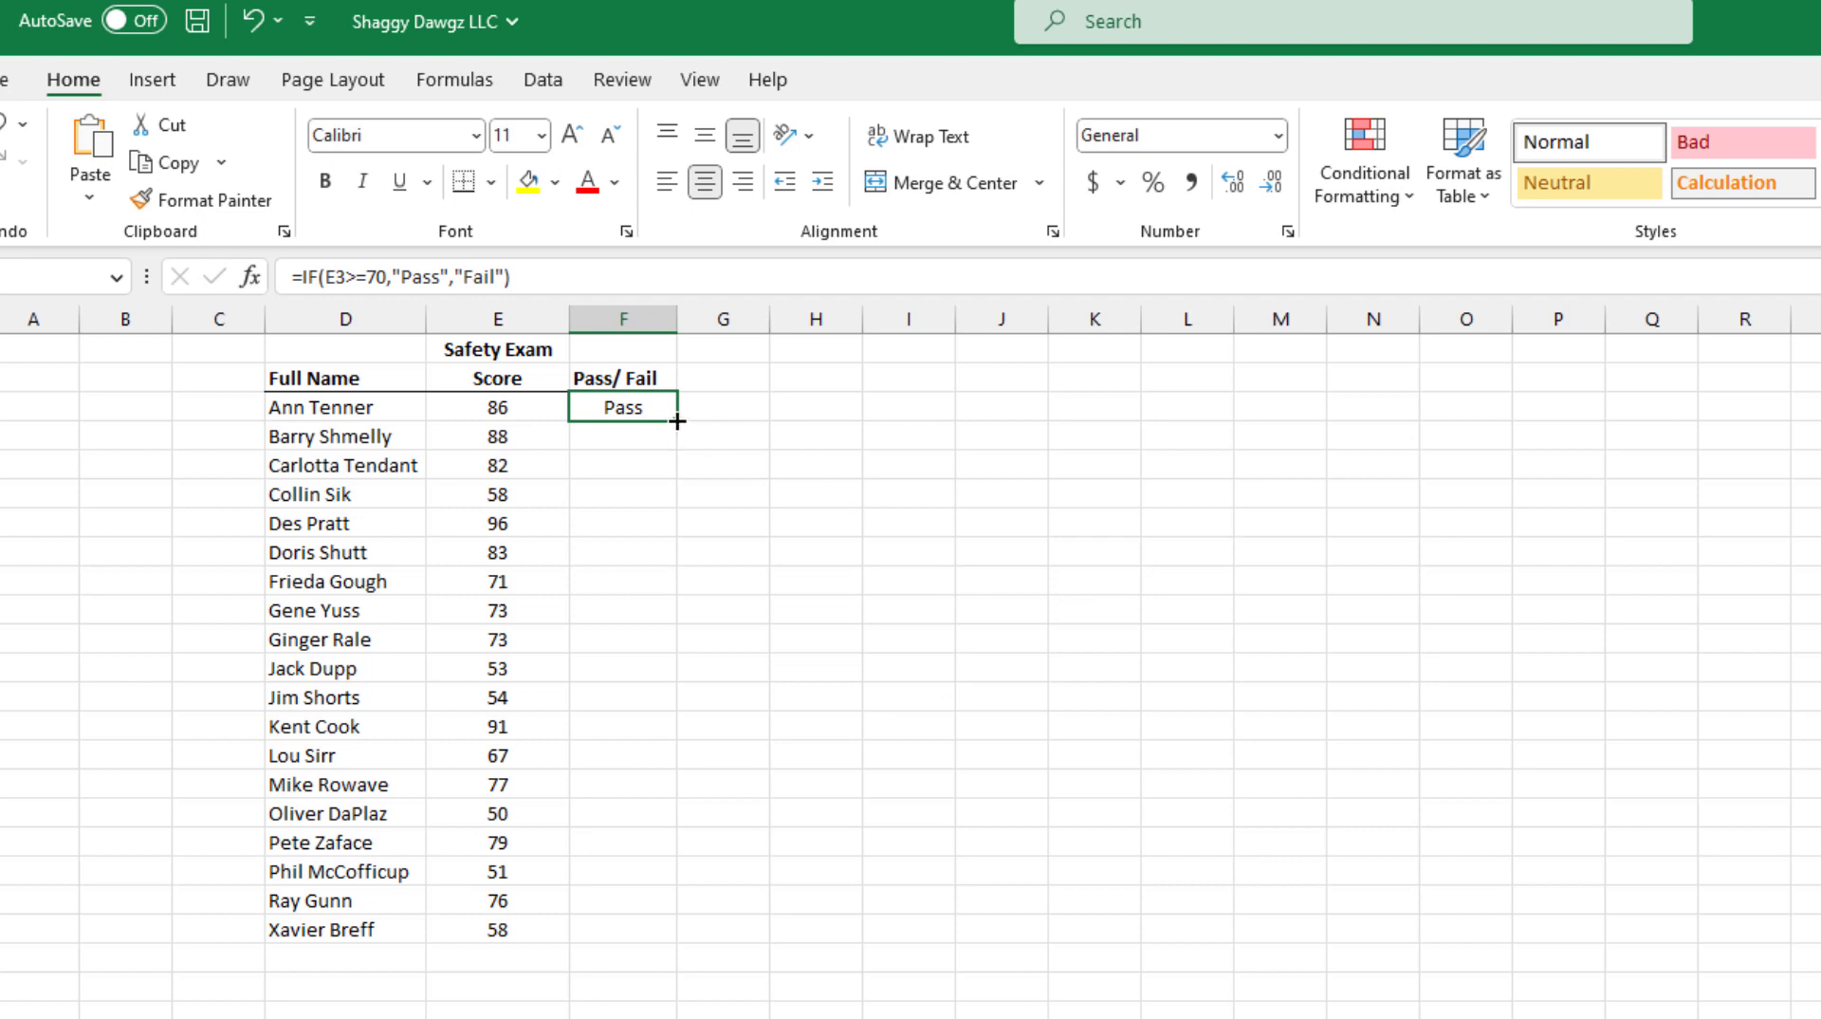
{"action": "left_click_drag", "start_coordinate": [675, 420], "coordinate": [651, 937]}
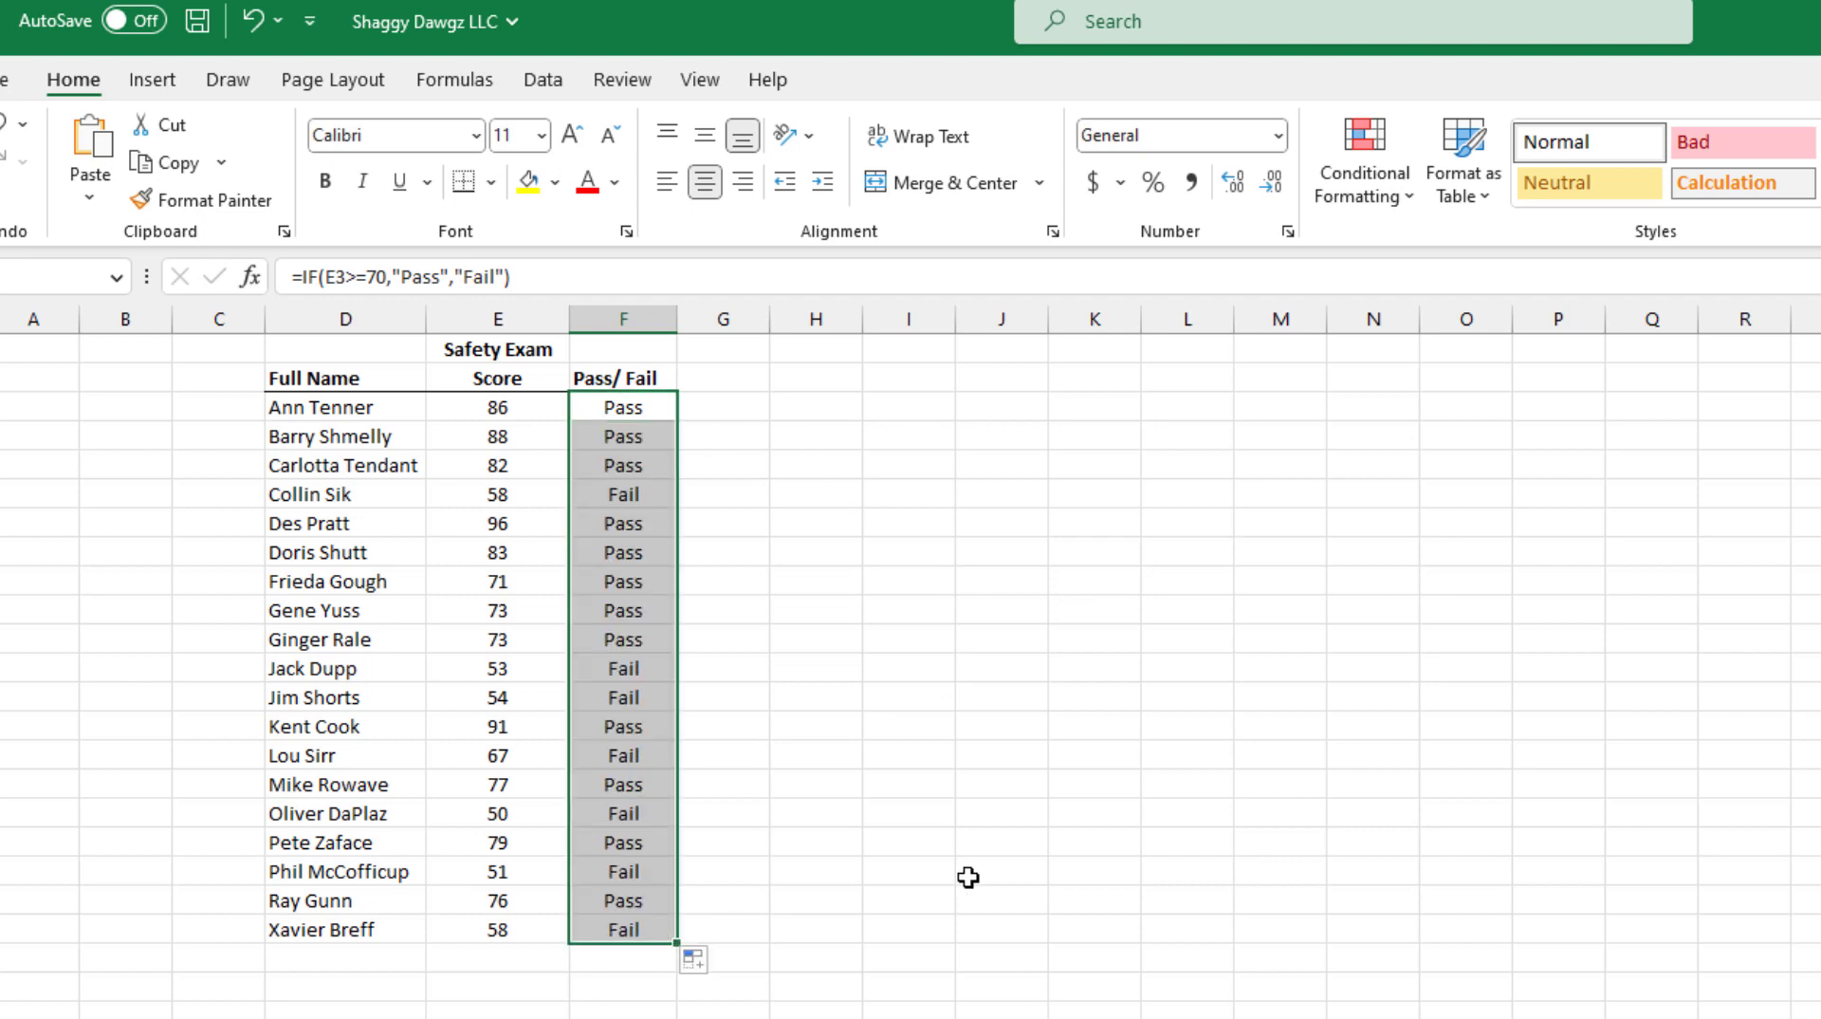
{"action": "left_click", "coordinate": [979, 473]}
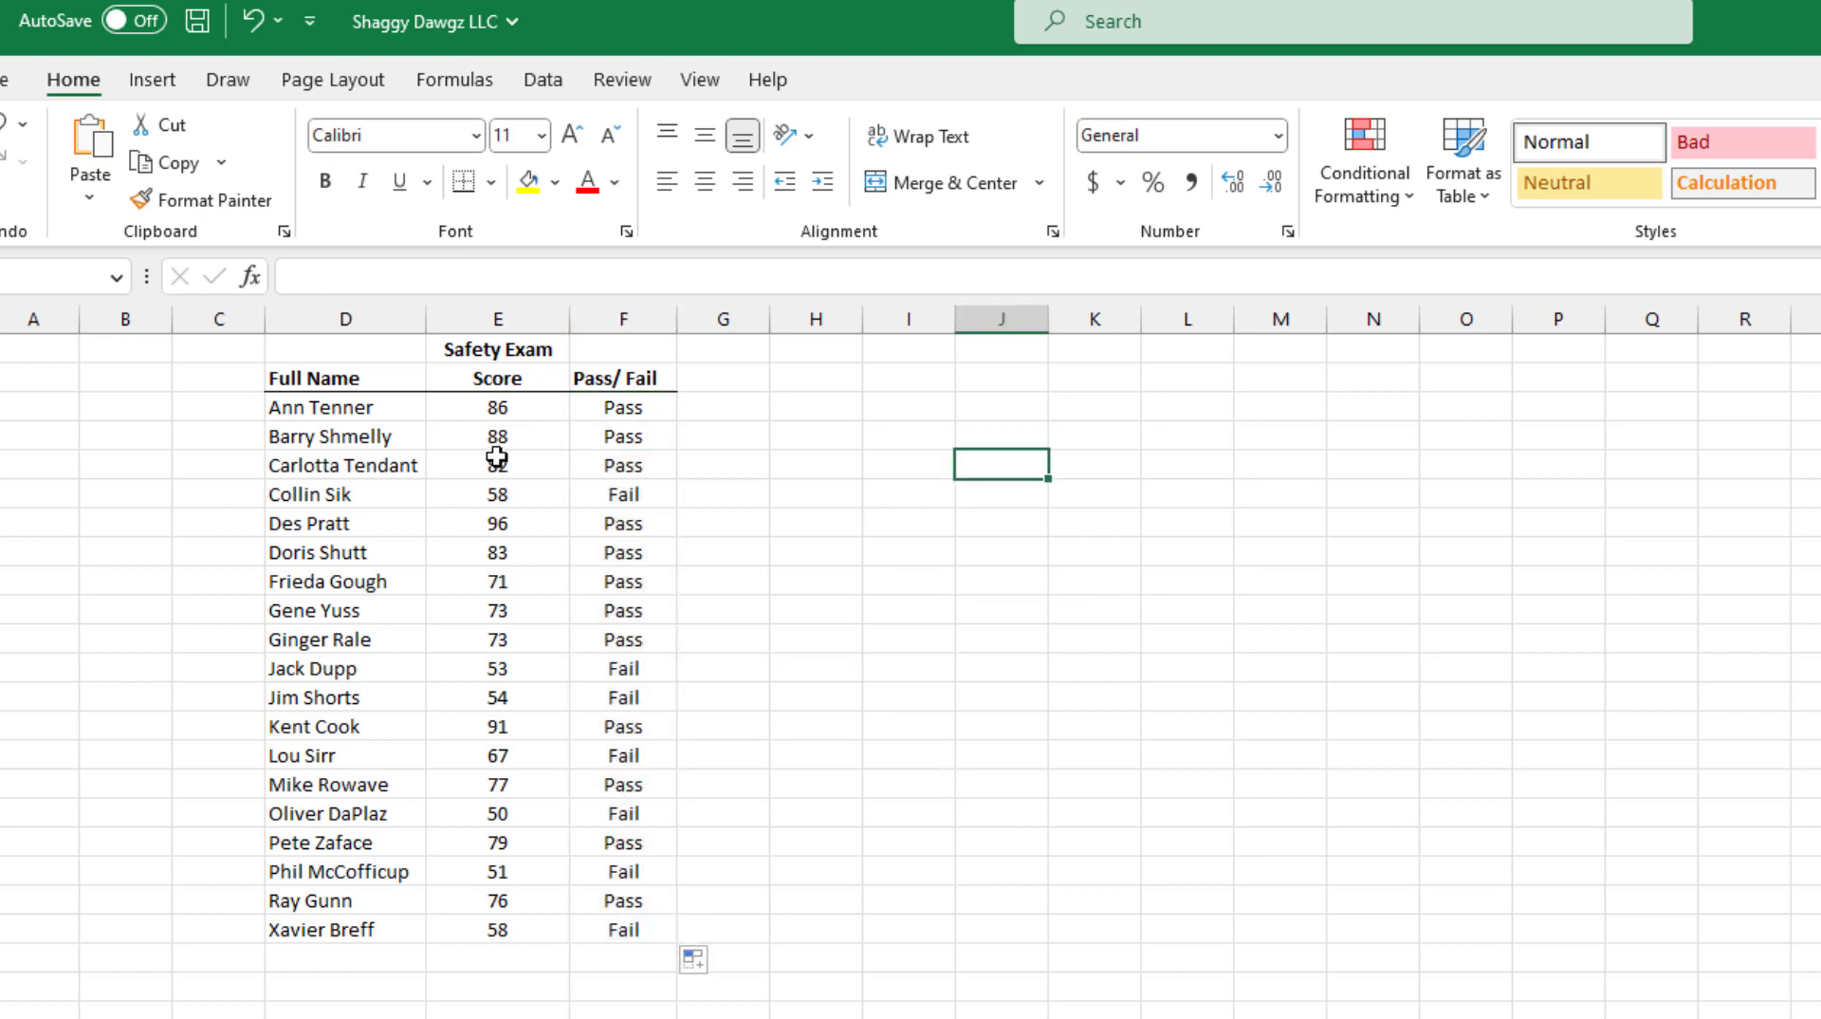
Step: Test the Pass/Fail formula by entering 56, 85, 75 and 8 in turn as the score in E3
{"action": "left_click", "coordinate": [497, 413]}
{"action": "type", "text": "56"}
{"action": "key", "text": "Return"}
{"action": "key", "text": "Up"}
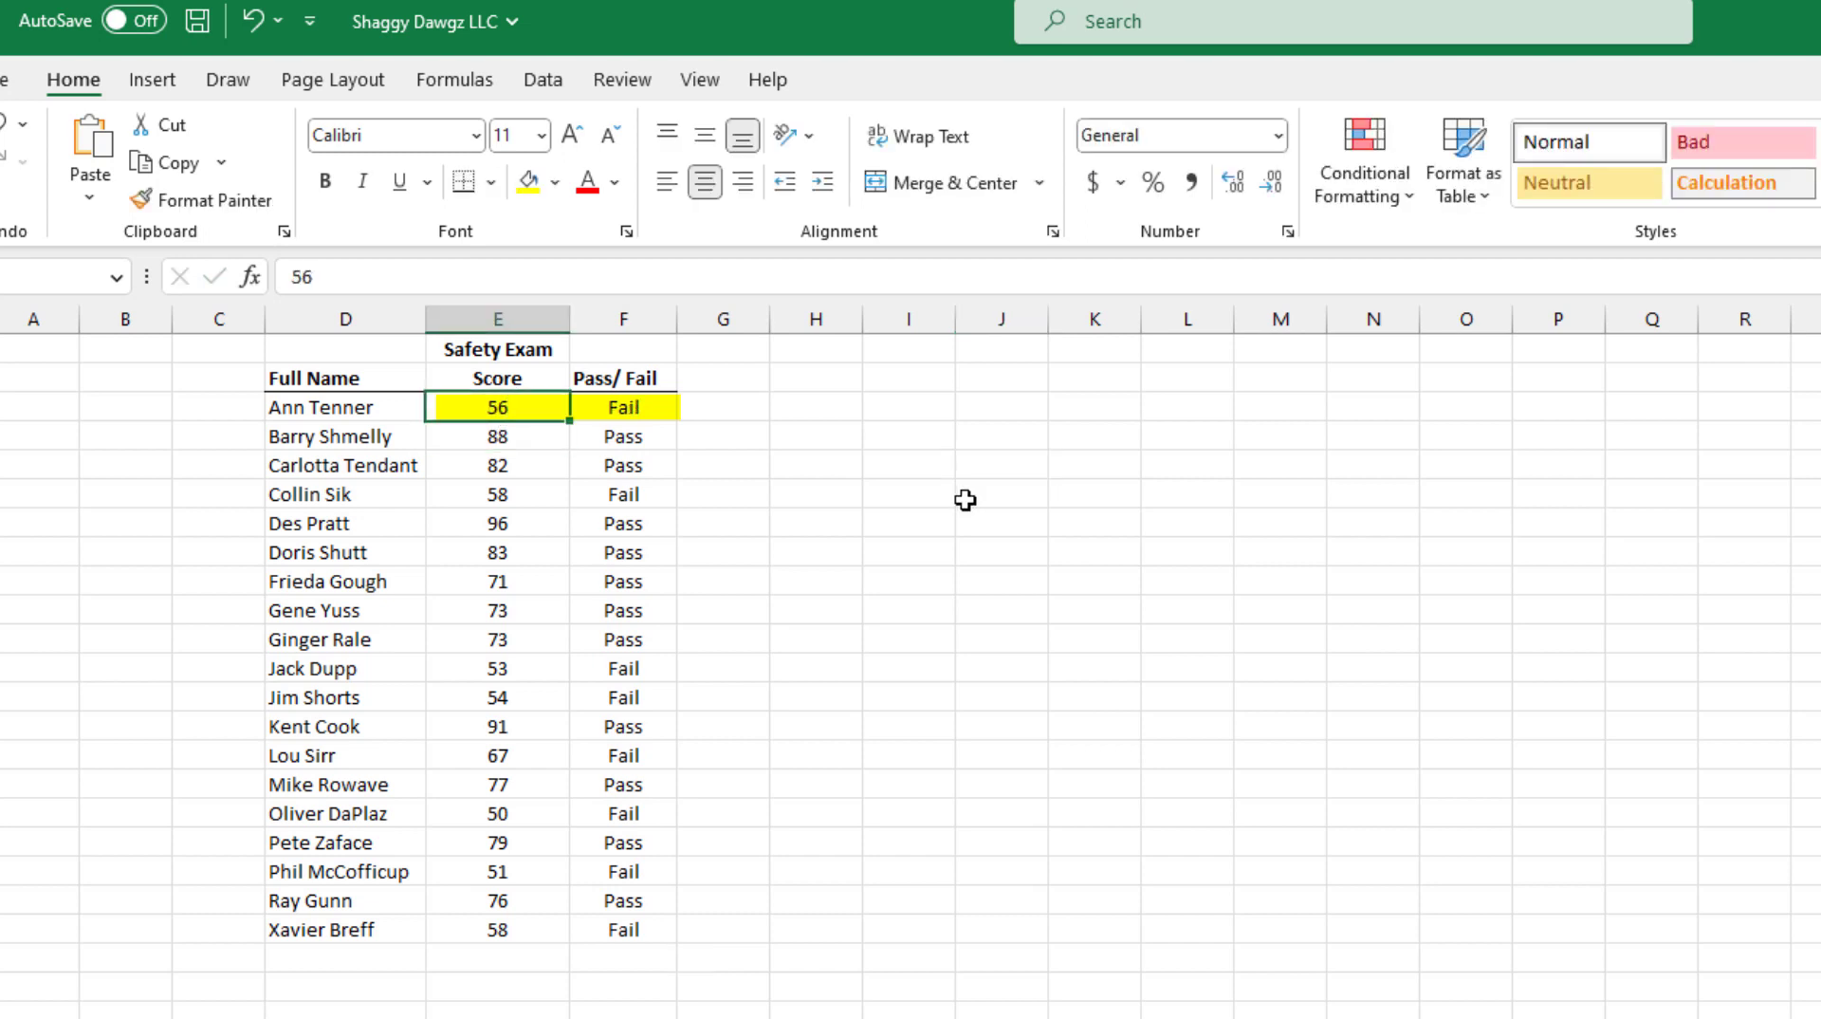
{"action": "type", "text": "85"}
{"action": "key", "text": "Return"}
{"action": "key", "text": "Up"}
{"action": "type", "text": "75"}
{"action": "key", "text": "Return"}
{"action": "key", "text": "Up"}
{"action": "type", "text": "8"}
{"action": "key", "text": "Return"}
{"action": "key", "text": "Up"}
Step: Enter 78 and then 83 as the safety exam score in E3
{"action": "type", "text": "78"}
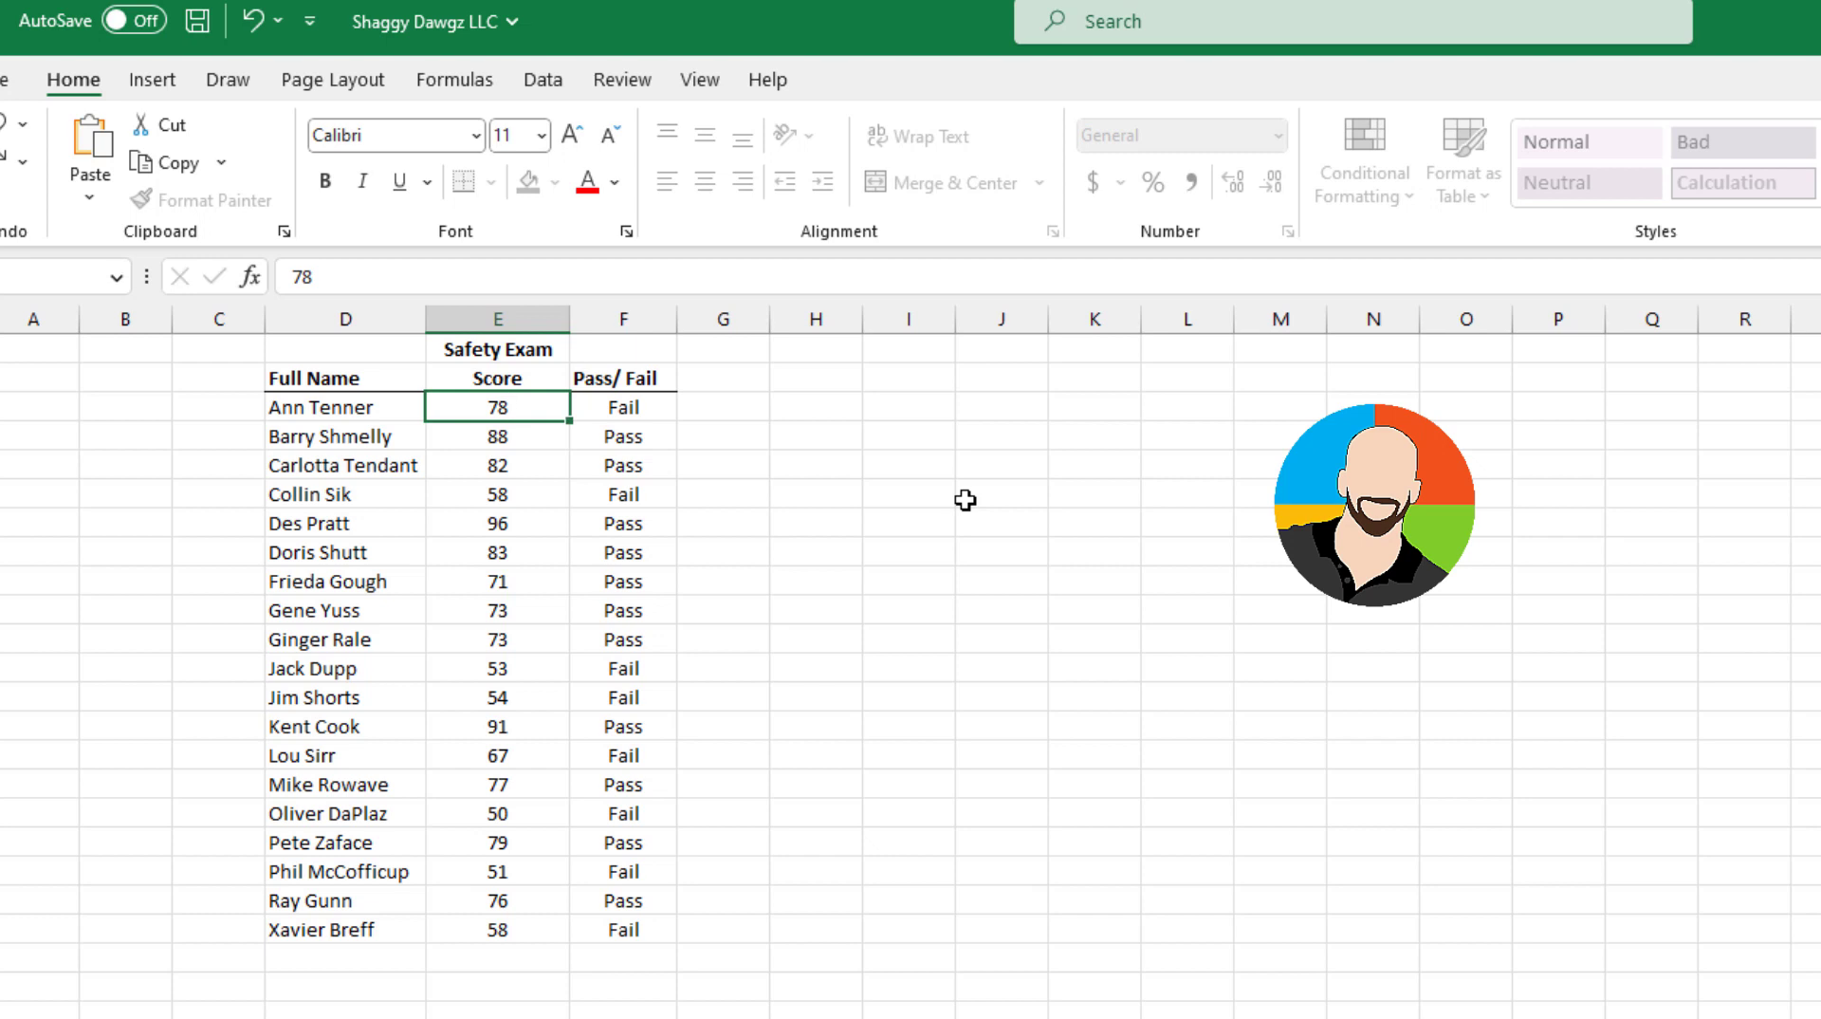
{"action": "key", "text": "Return"}
{"action": "key", "text": "Up"}
{"action": "type", "text": "83"}
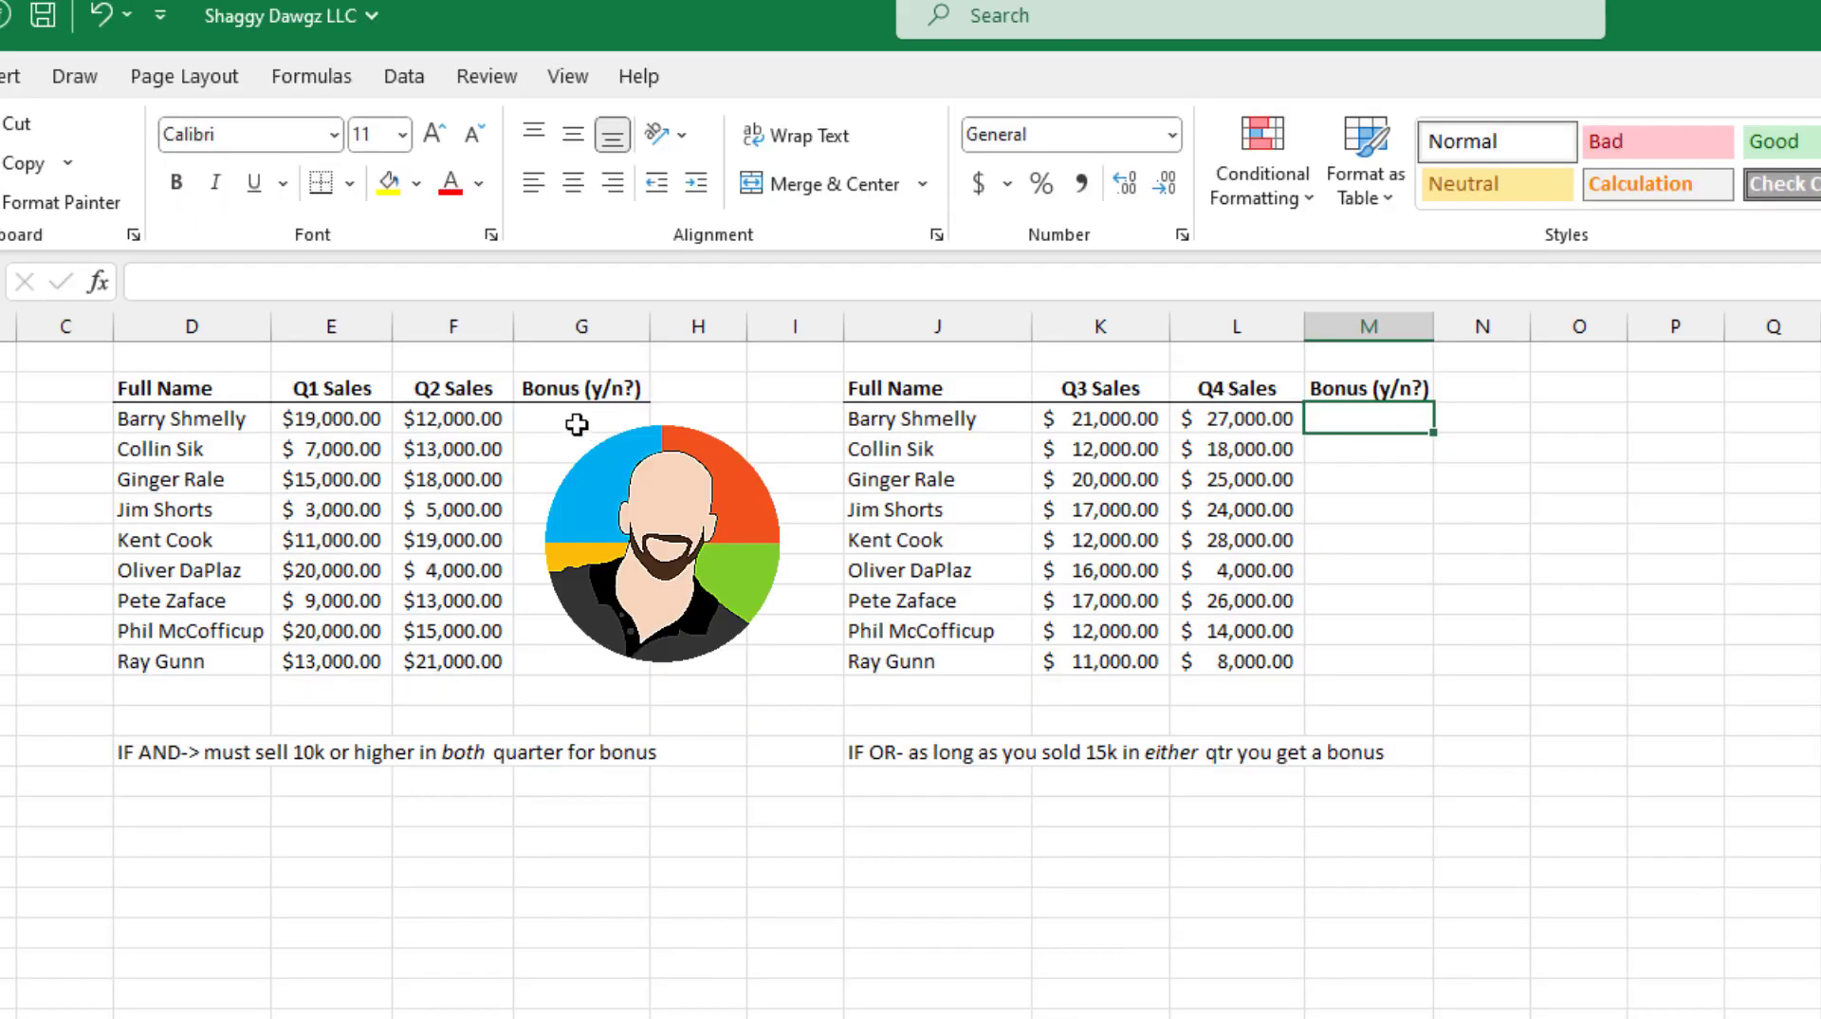
Step: Insert an IF function in G3, the first Bonus cell of the Q1/Q2 sales table
{"action": "left_click", "coordinate": [582, 418]}
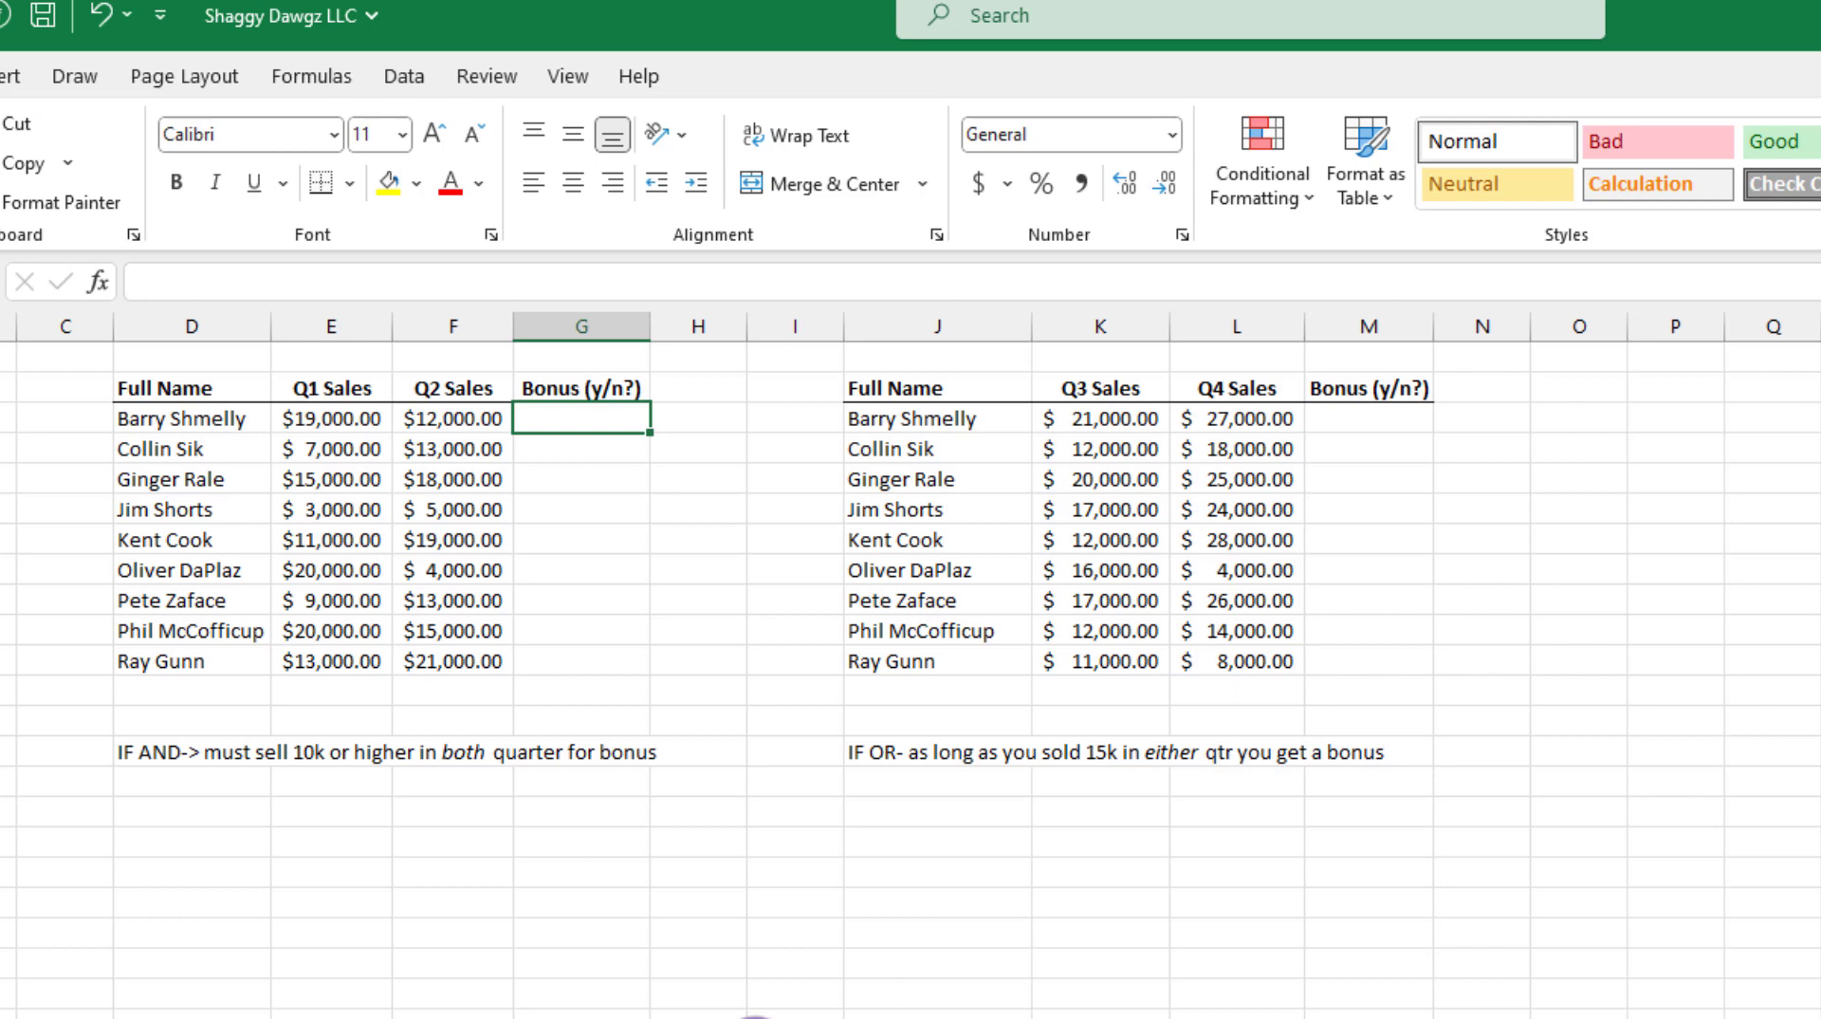
{"action": "left_click", "coordinate": [100, 285]}
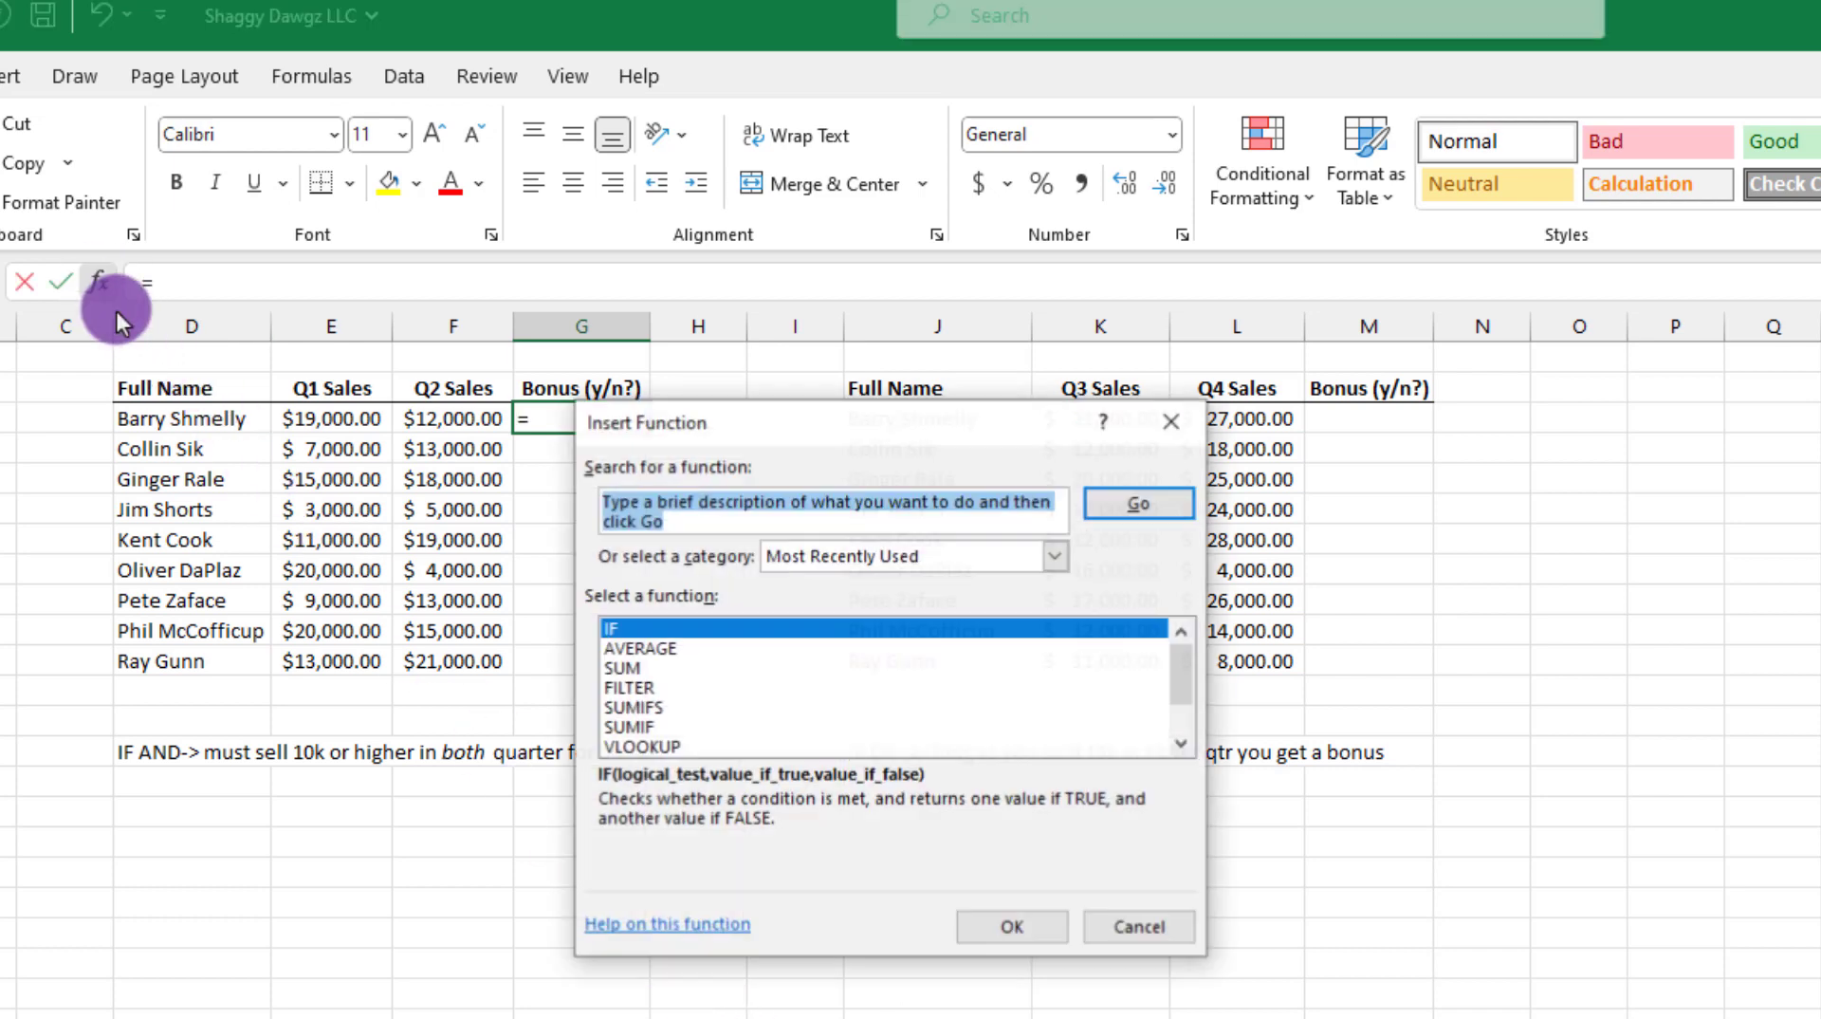
{"action": "type", "text": "if"}
{"action": "key", "text": "Return"}
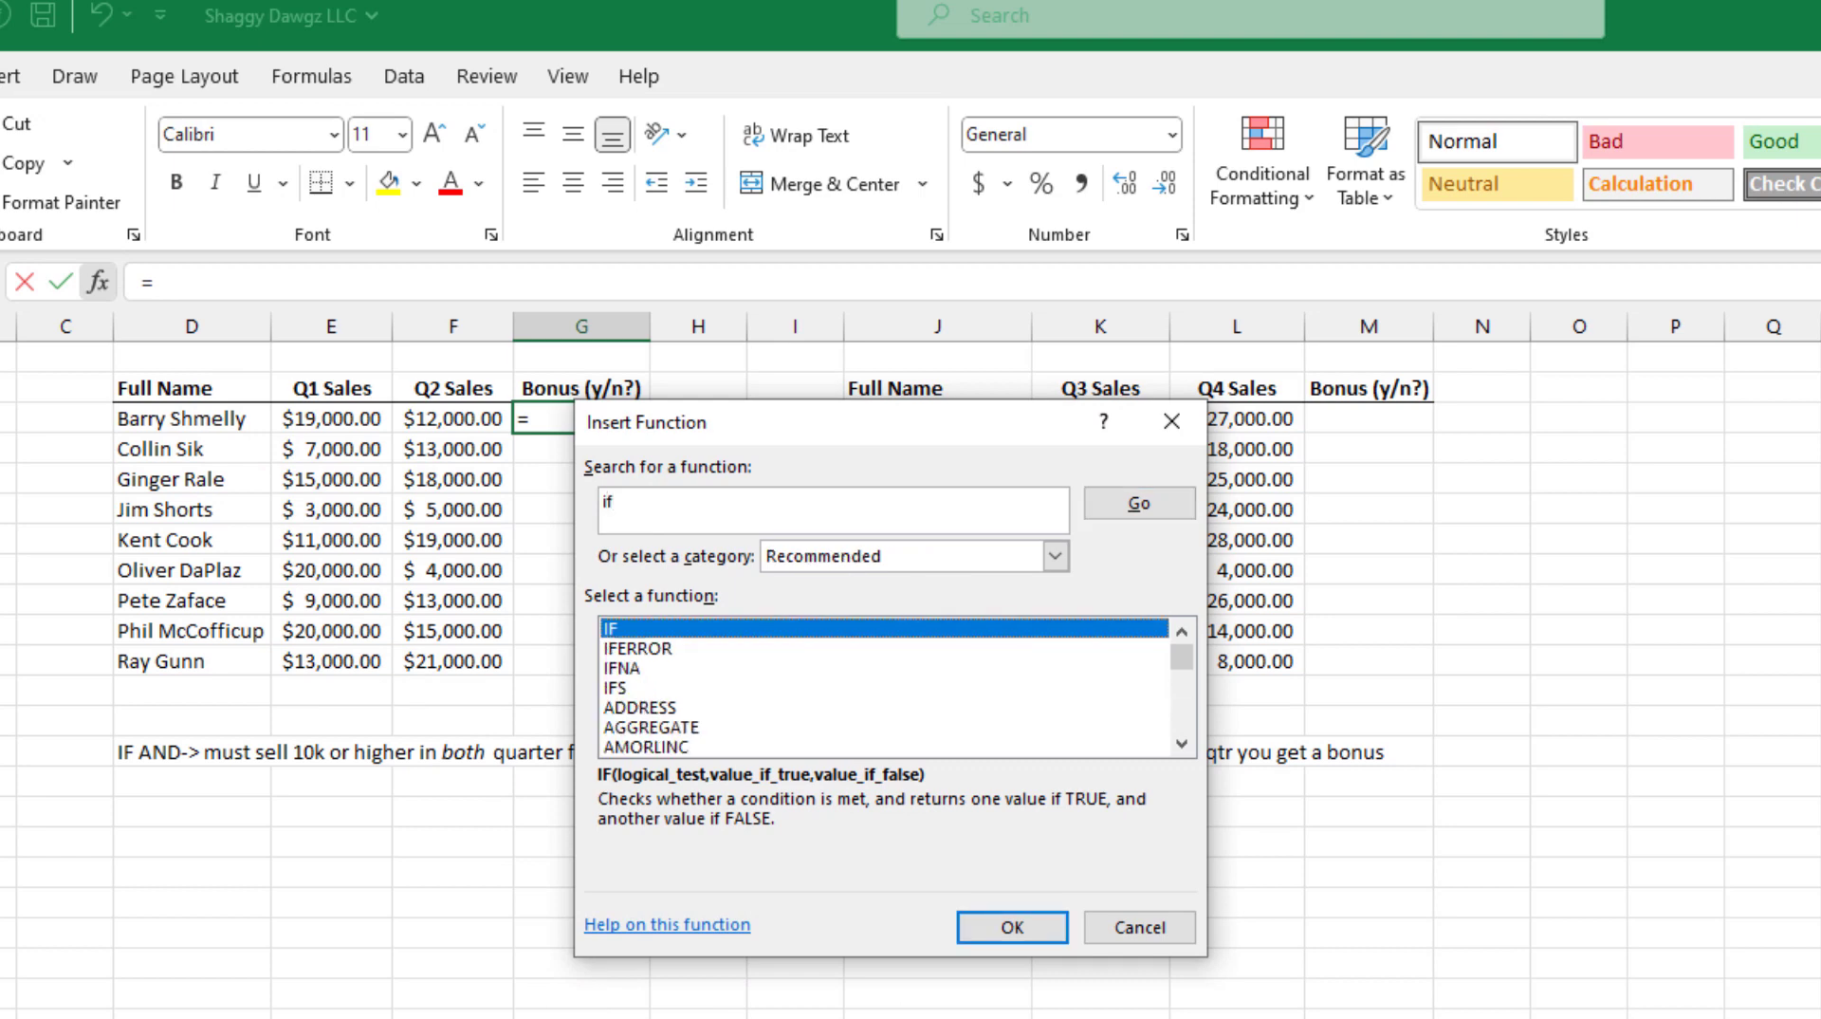
{"action": "left_click", "coordinate": [1029, 935]}
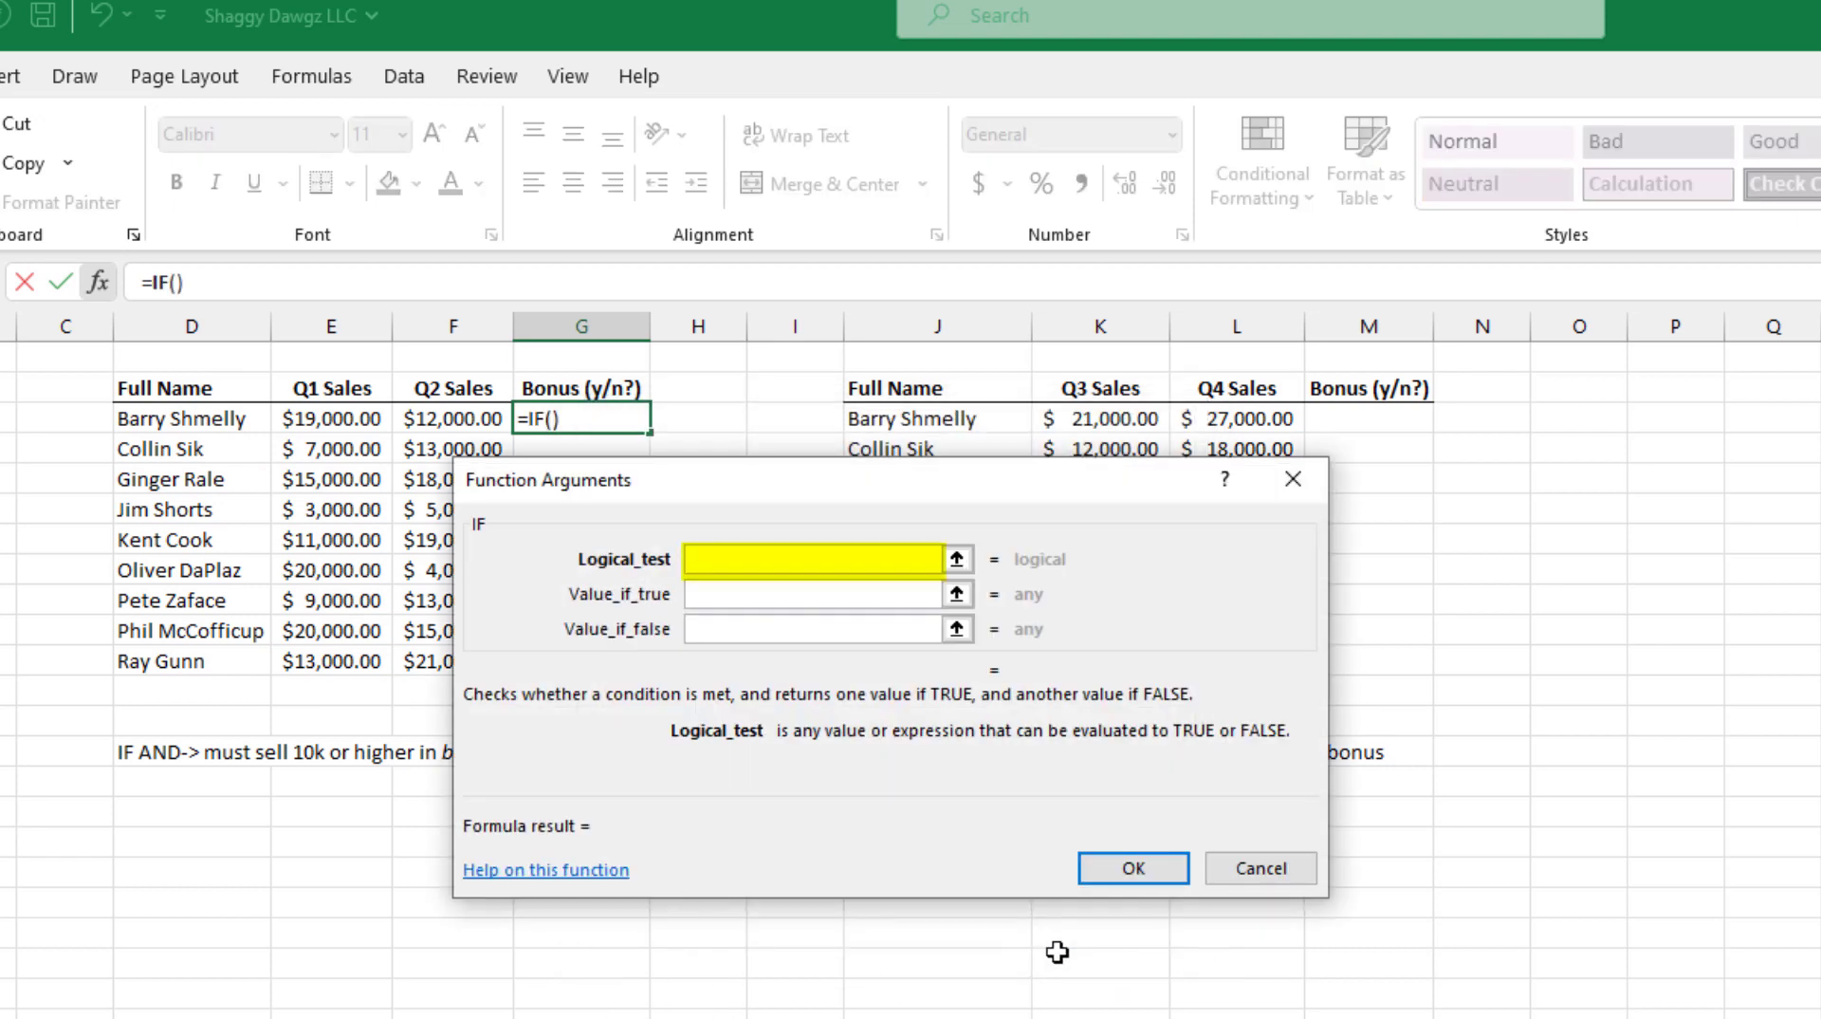
Step: Set the logical test to AND(E3>=10000,F3>=10000), so both Q1 and Q2 sales must reach 10,000
{"action": "type", "text": "and("}
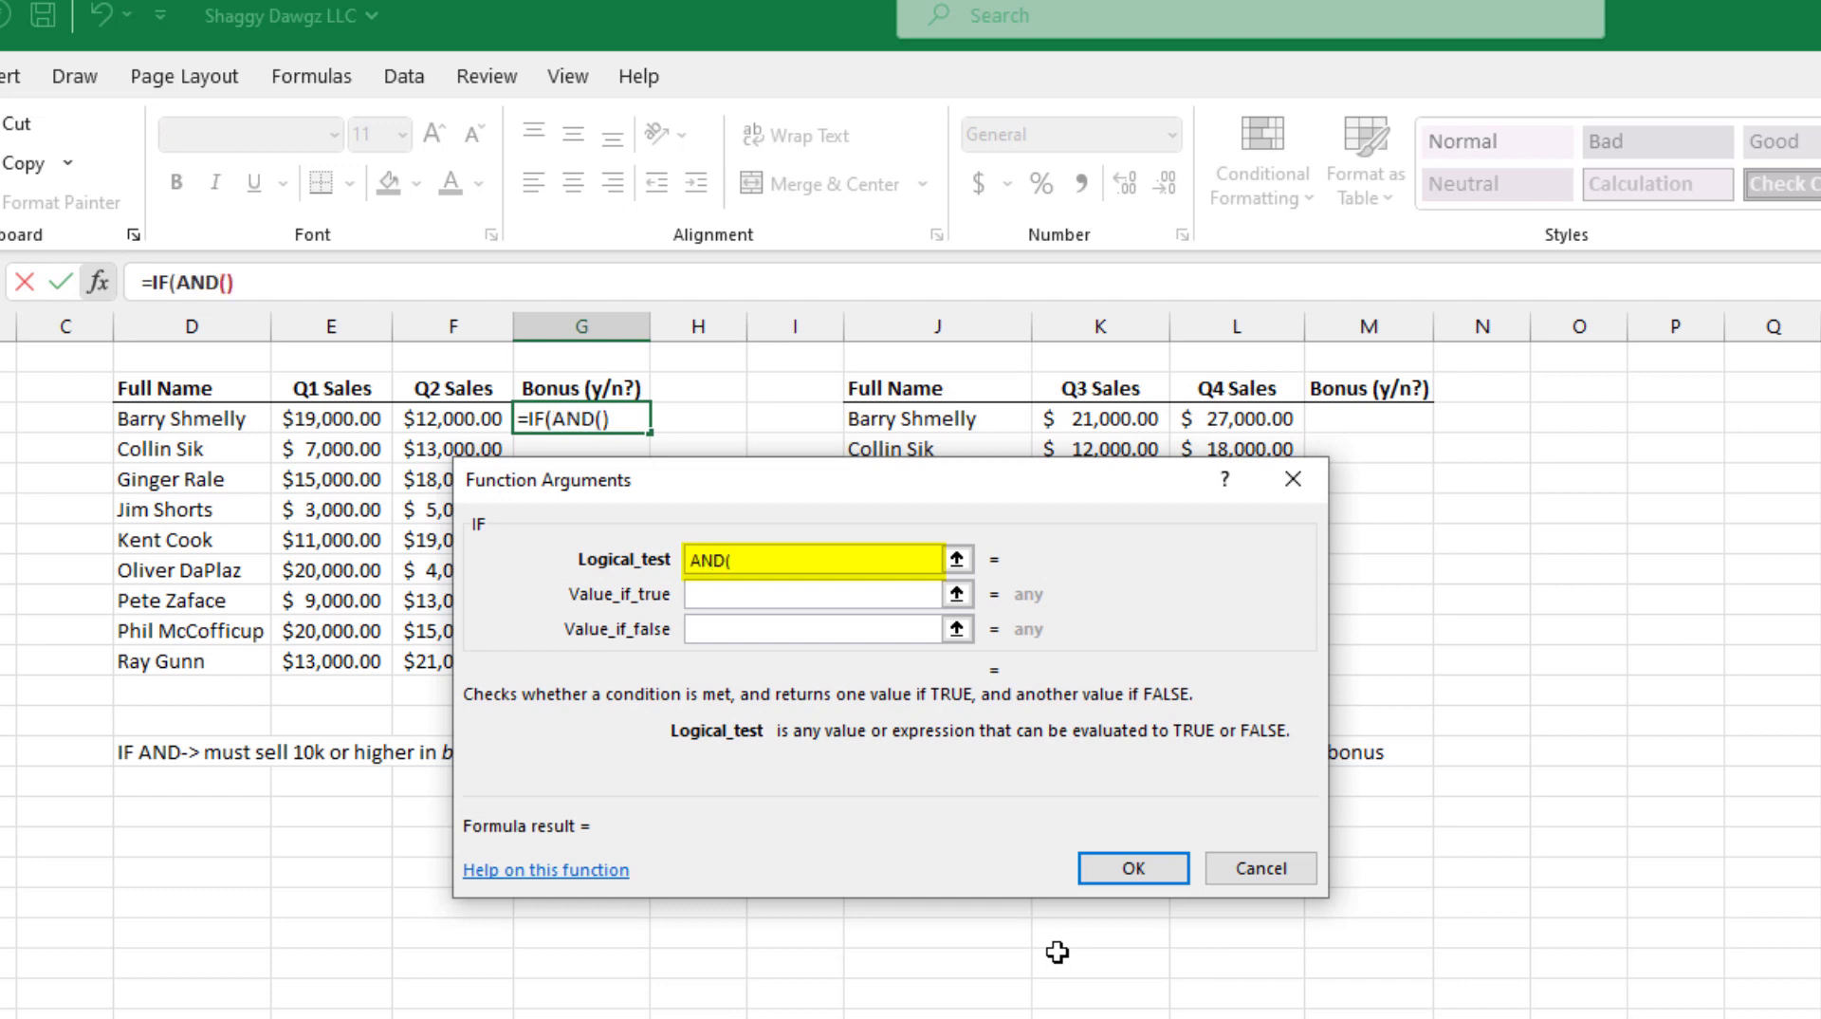
{"action": "left_click", "coordinate": [350, 410]}
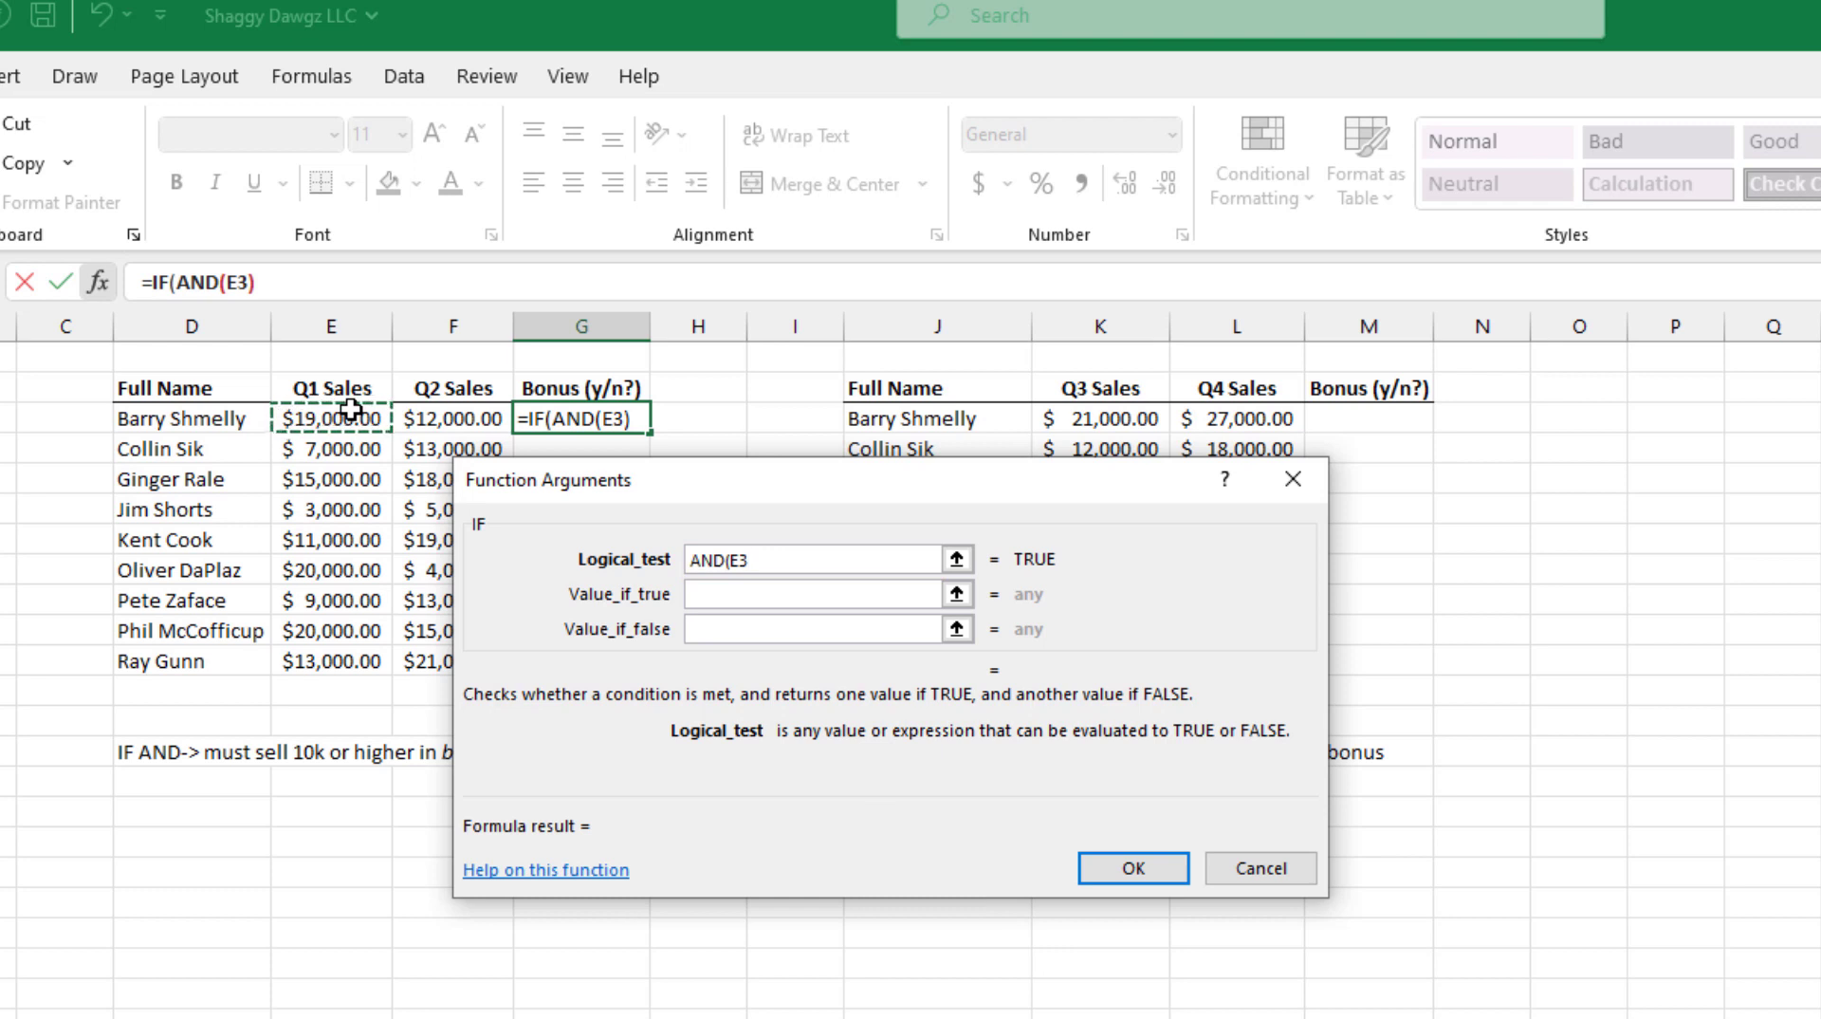
{"action": "type", "text": ">="}
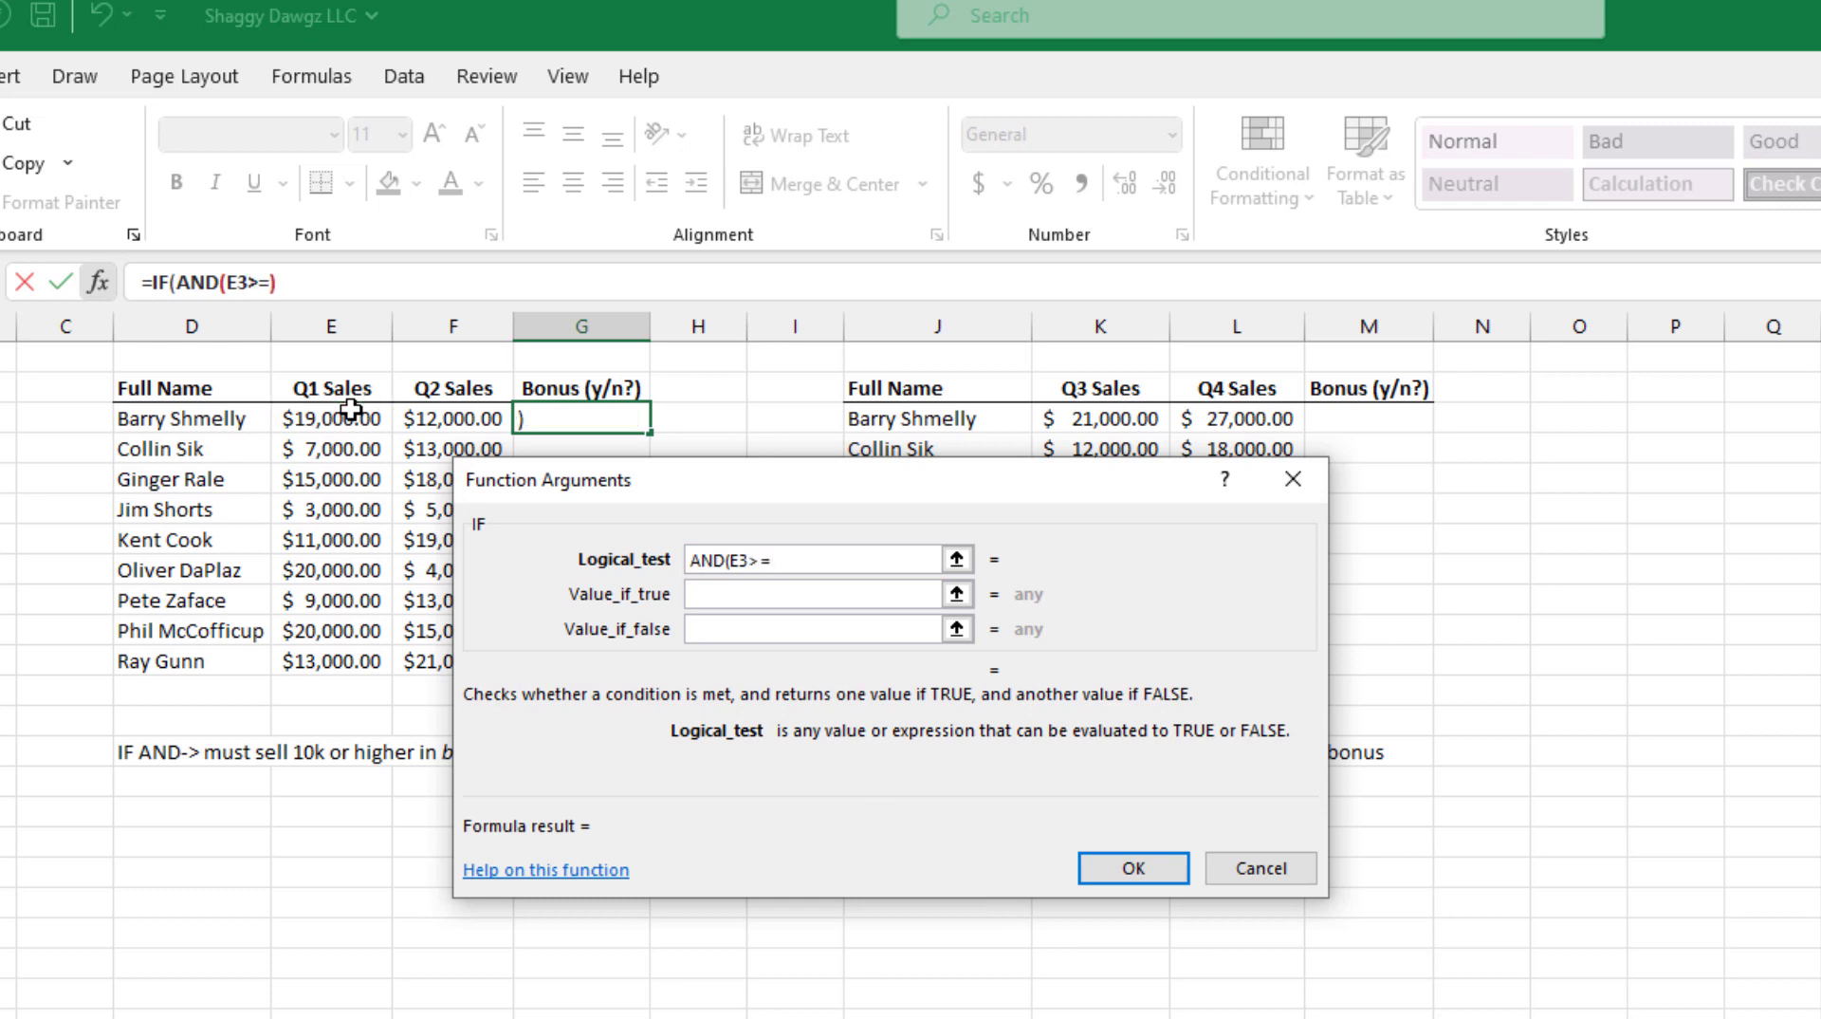
{"action": "type", "text": "10000"}
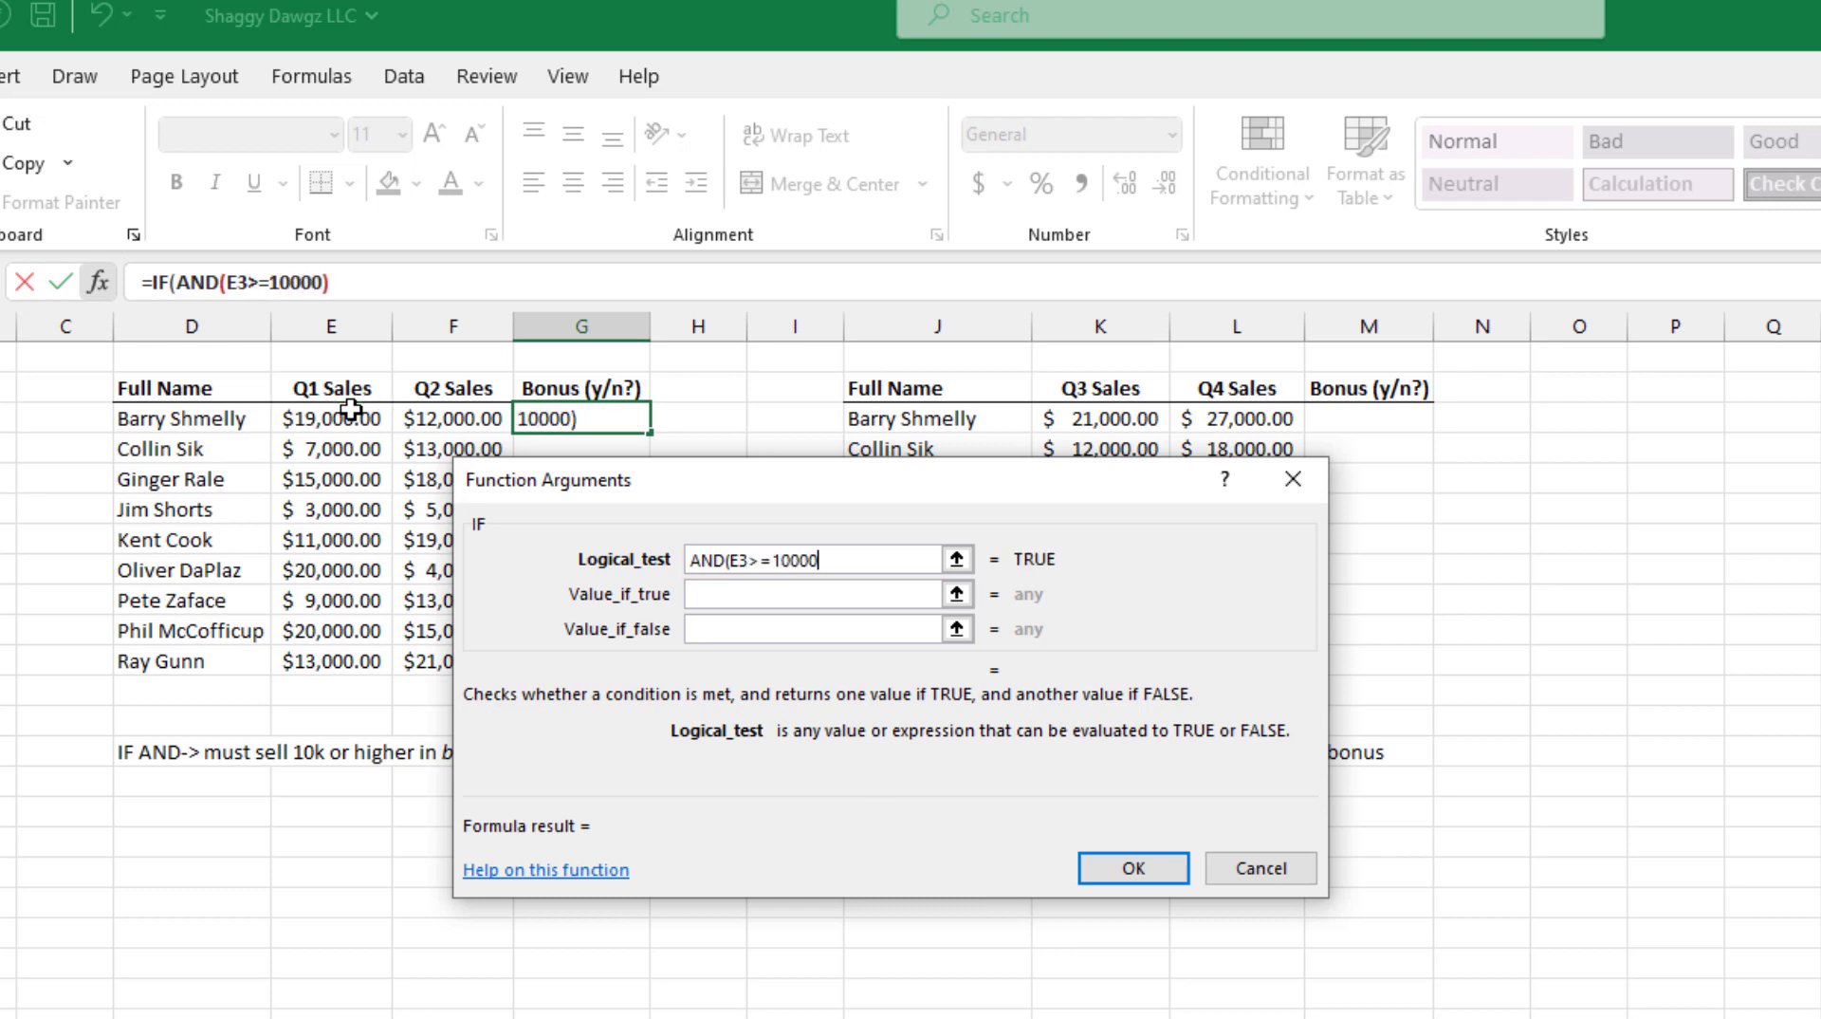
{"action": "type", "text": ","}
{"action": "left_click", "coordinate": [474, 418]}
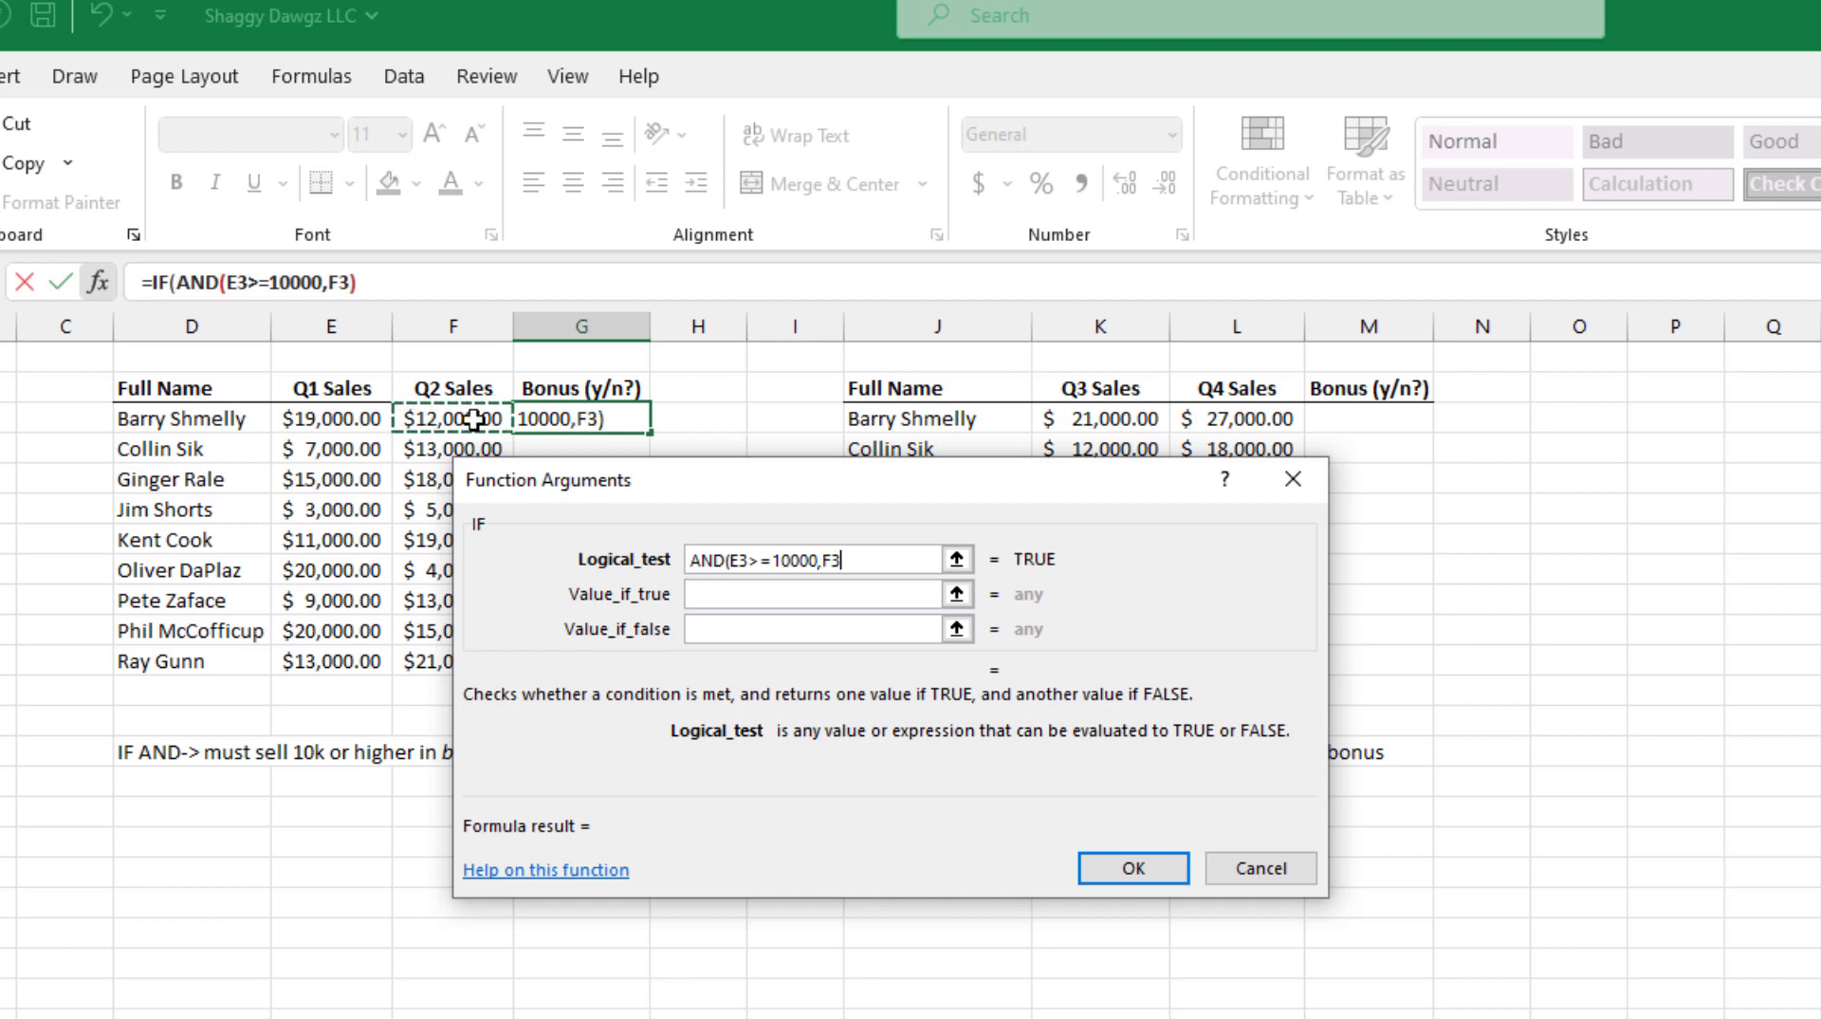
{"action": "type", "text": ">=10"}
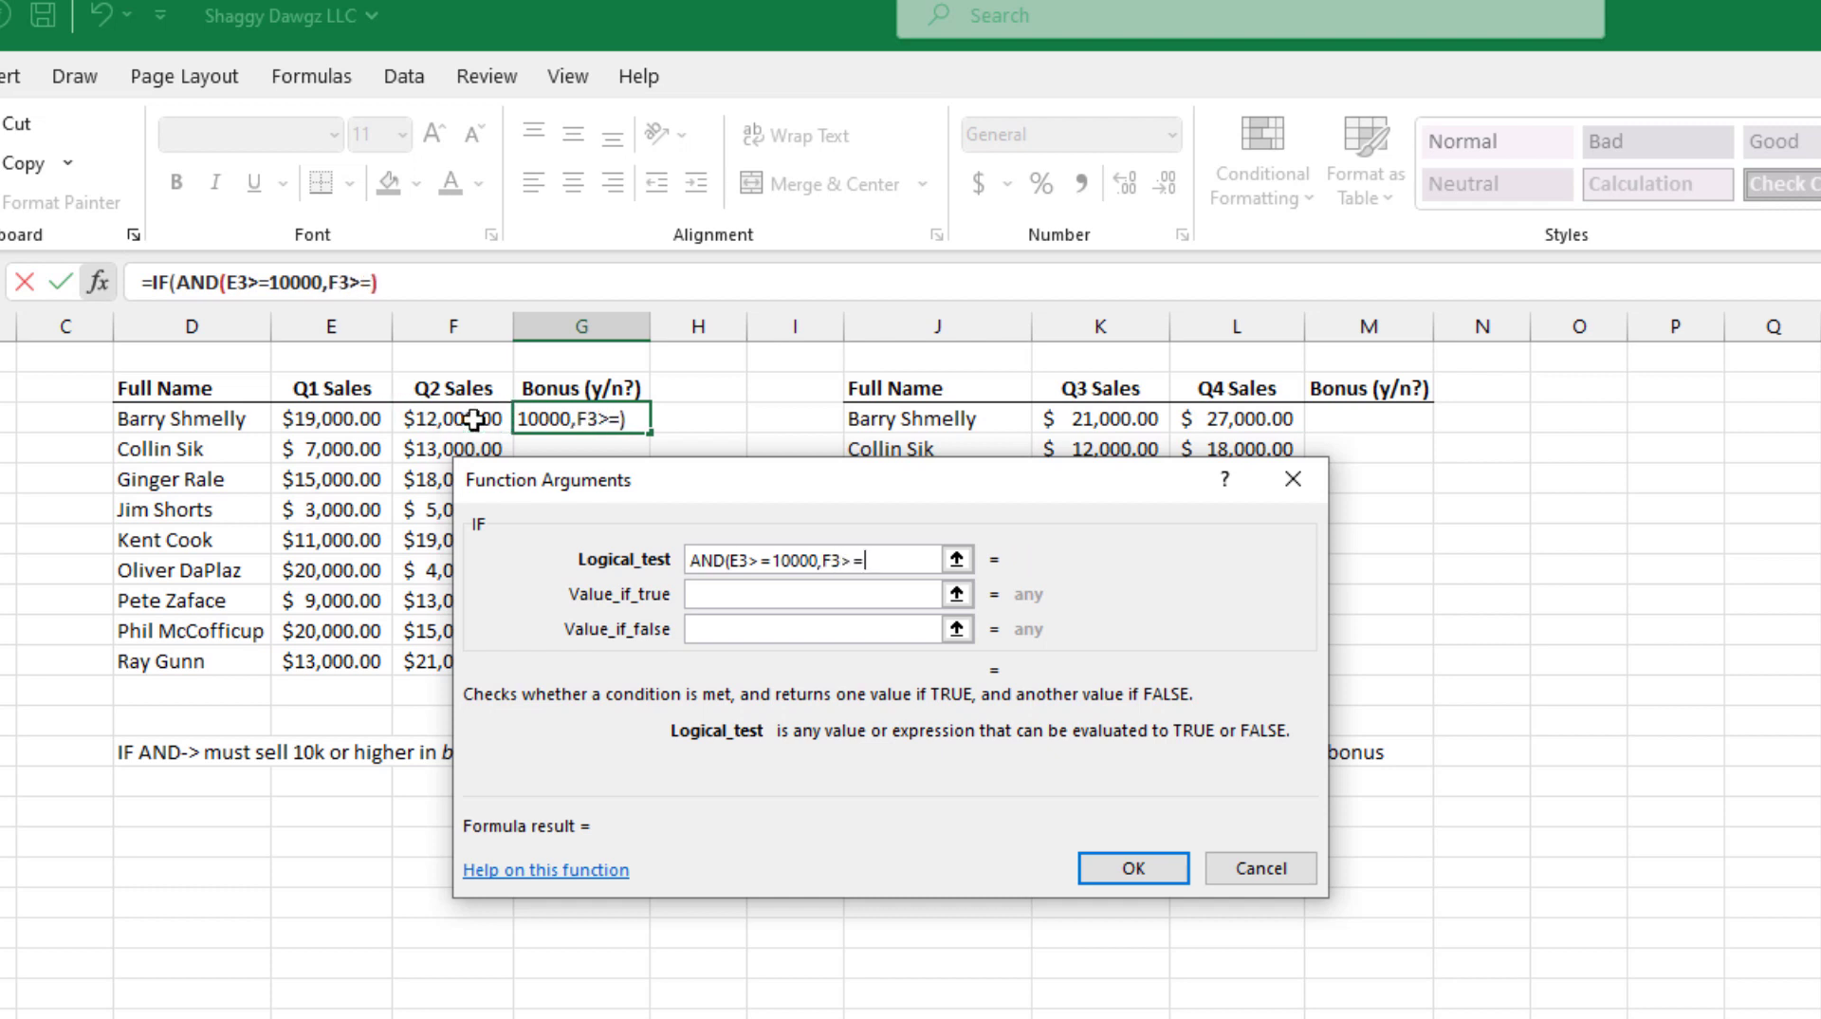
{"action": "type", "text": "000)"}
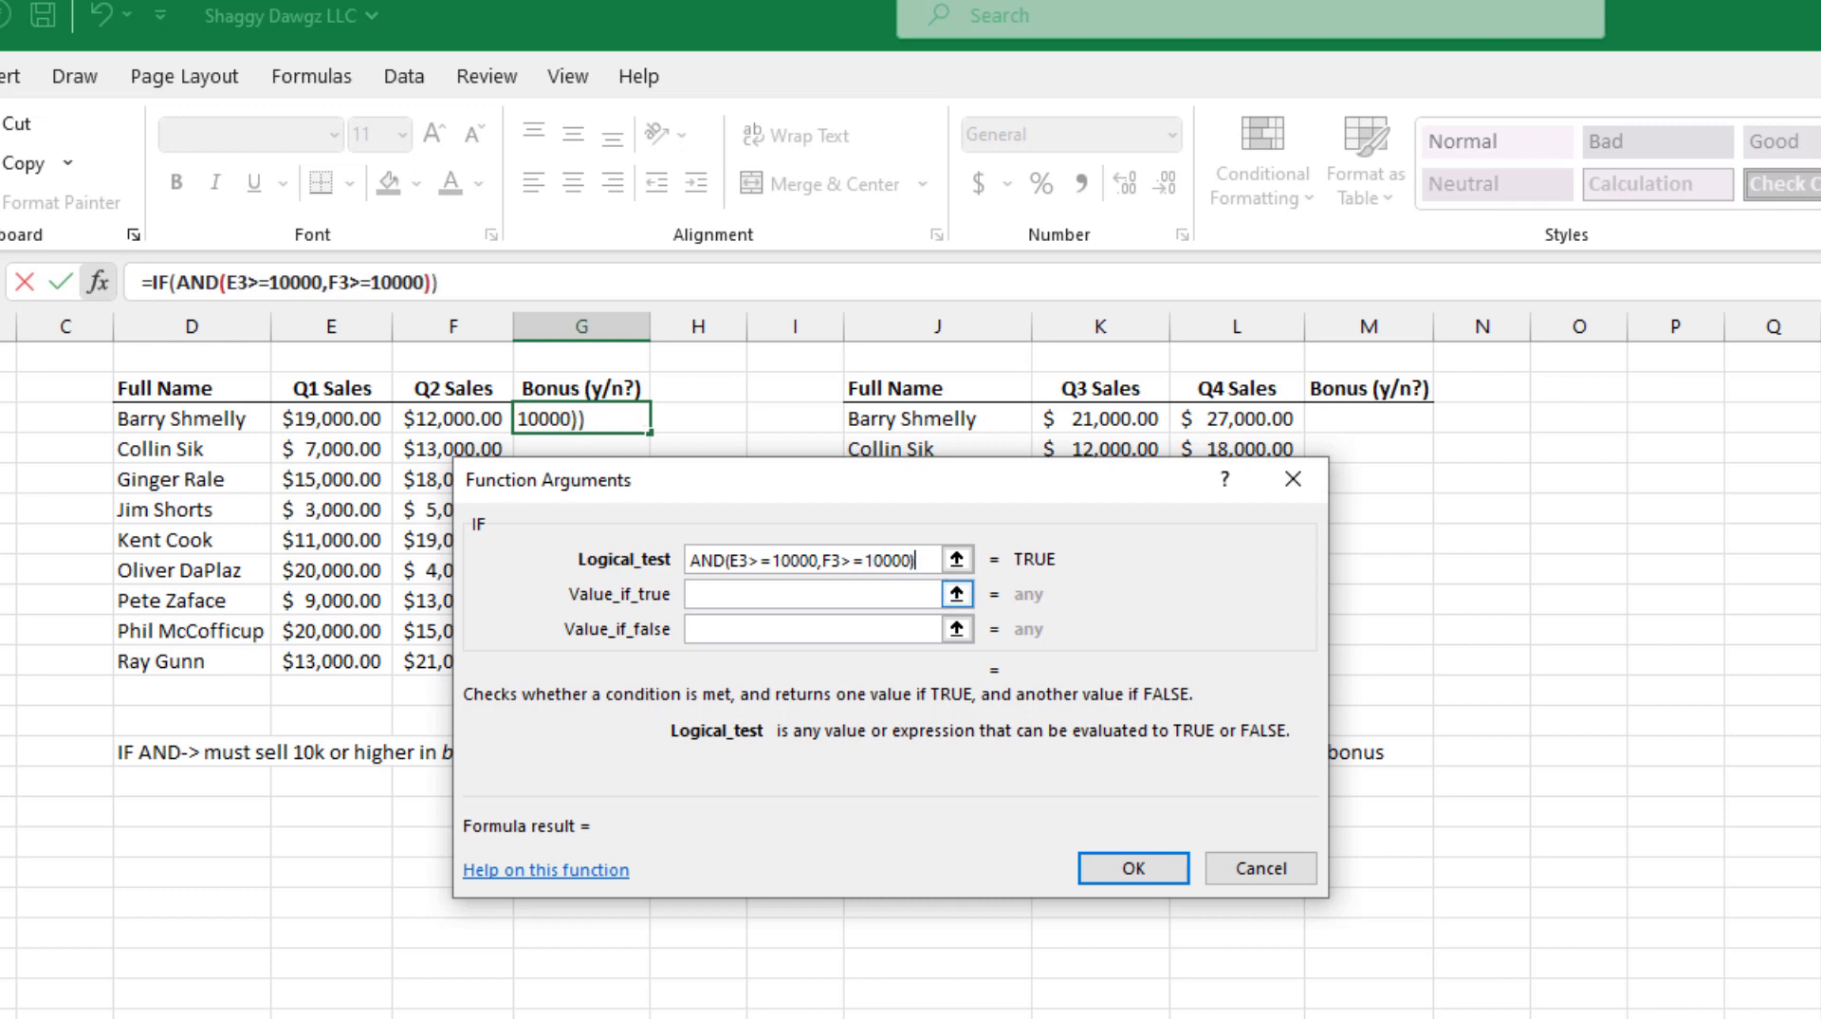
Step: Have the IF return Bonus when true and No Bonus when false, and copy the formula down to G11
{"action": "key", "text": "Tab"}
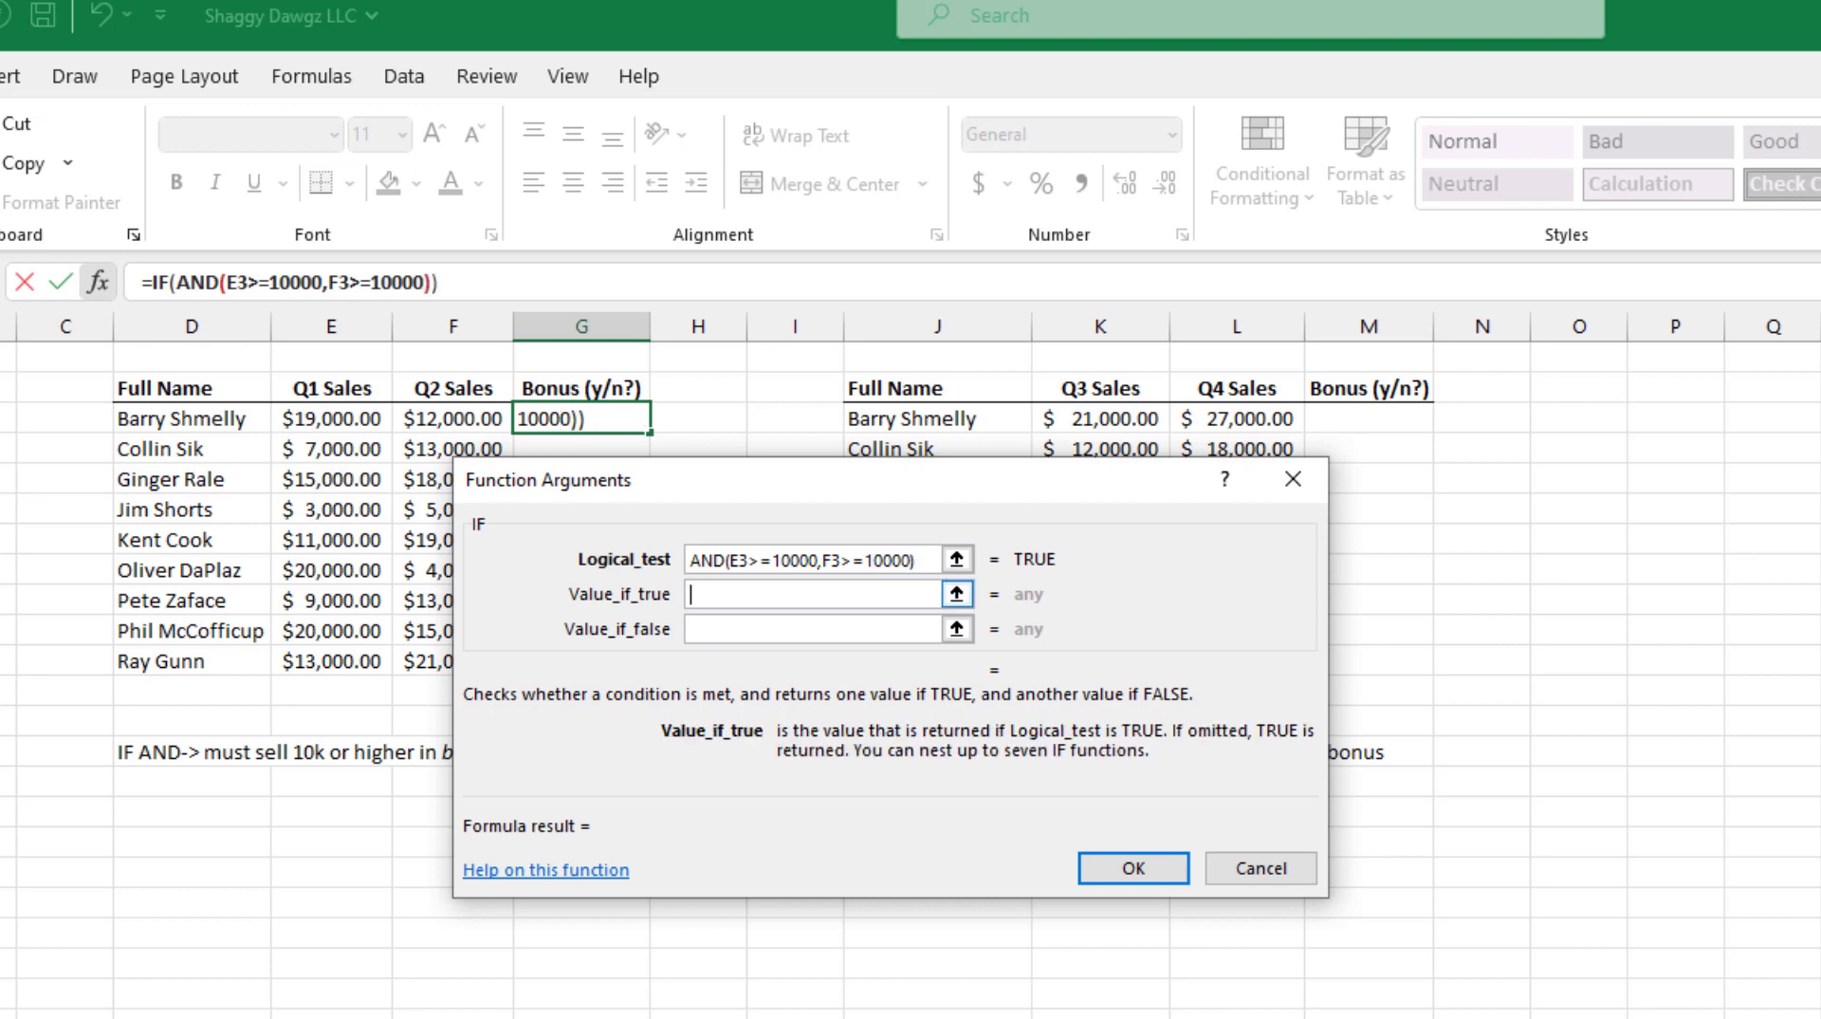
{"action": "type", "text": "Bonus"}
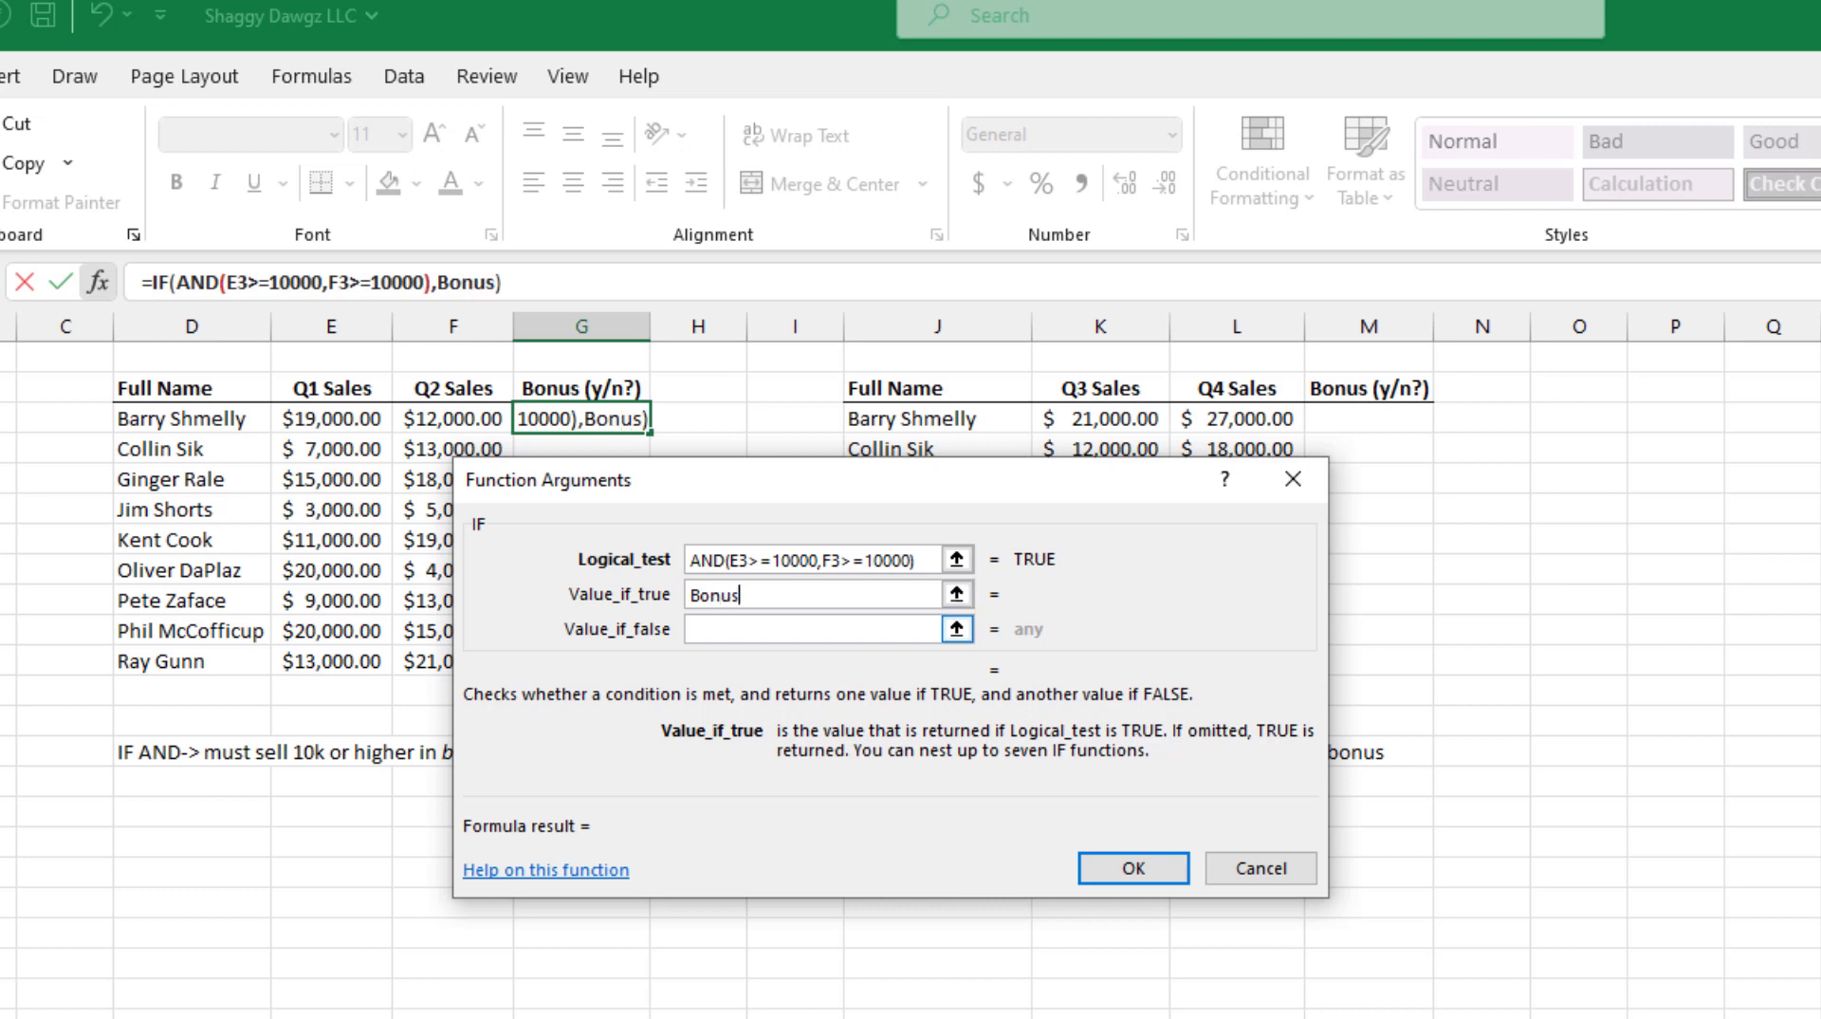
{"action": "left_click", "coordinate": [737, 634]}
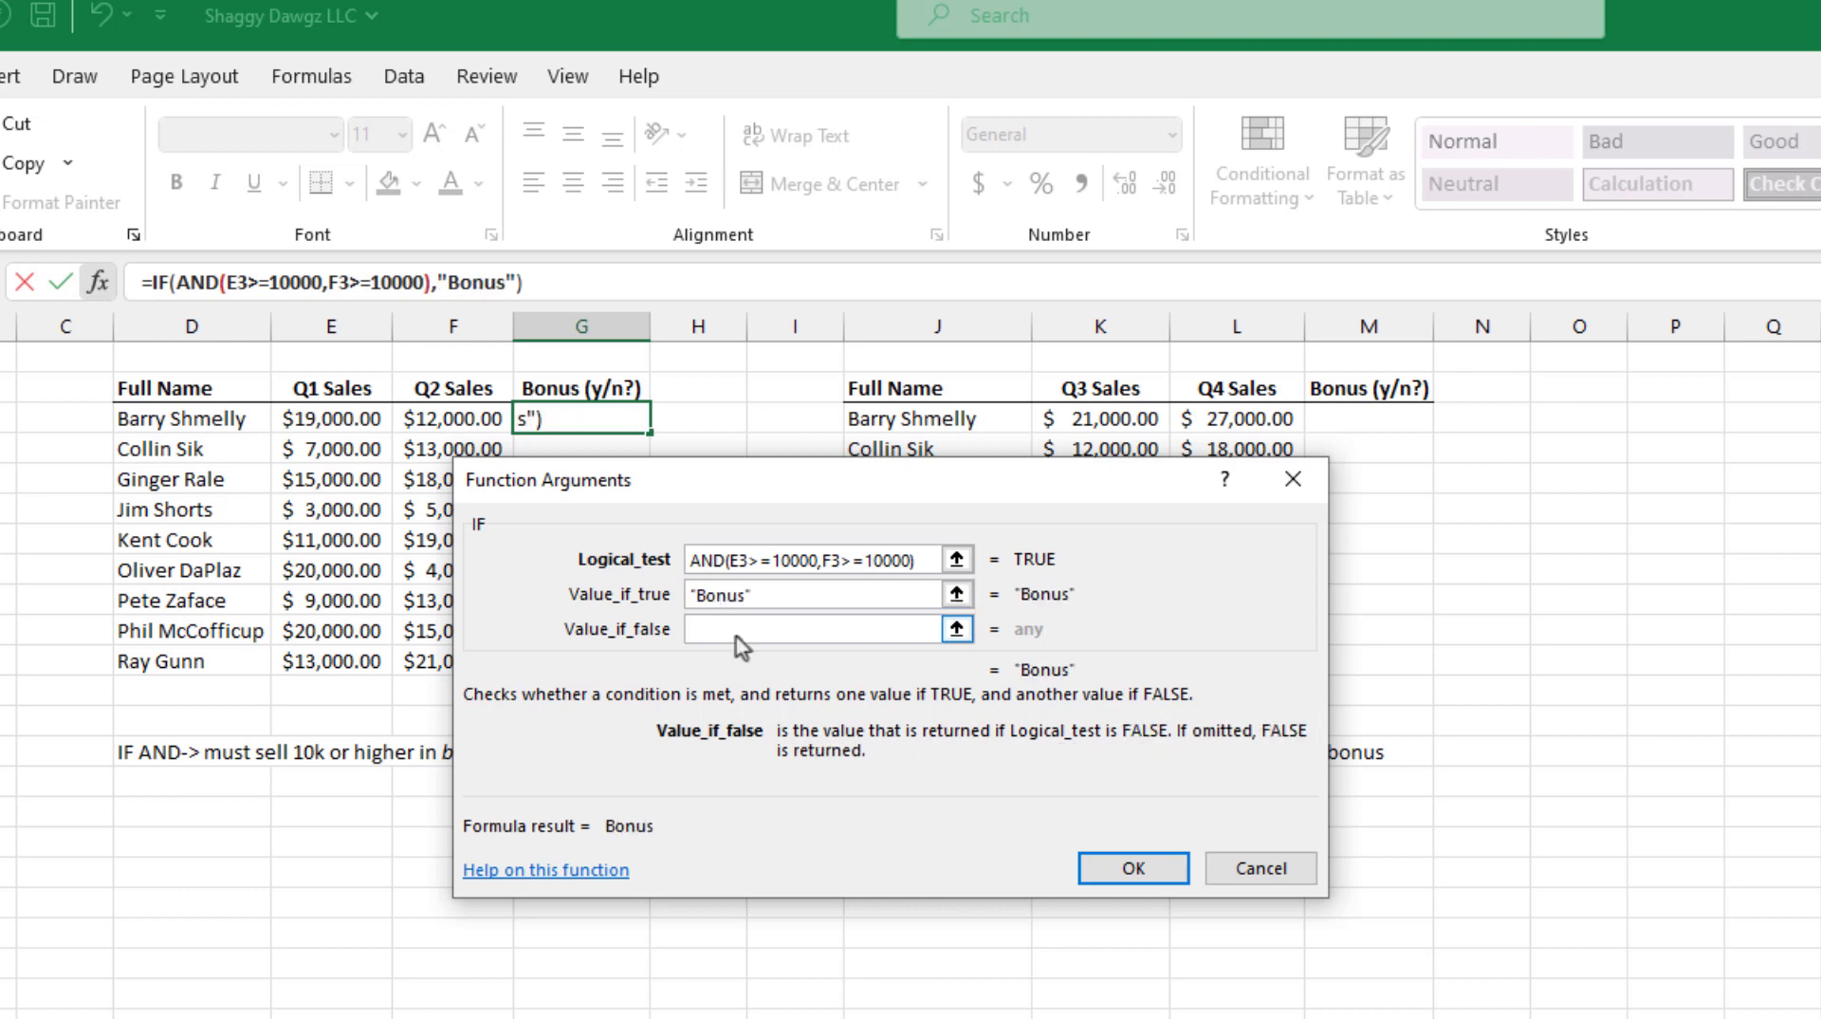
{"action": "type", "text": "No B"}
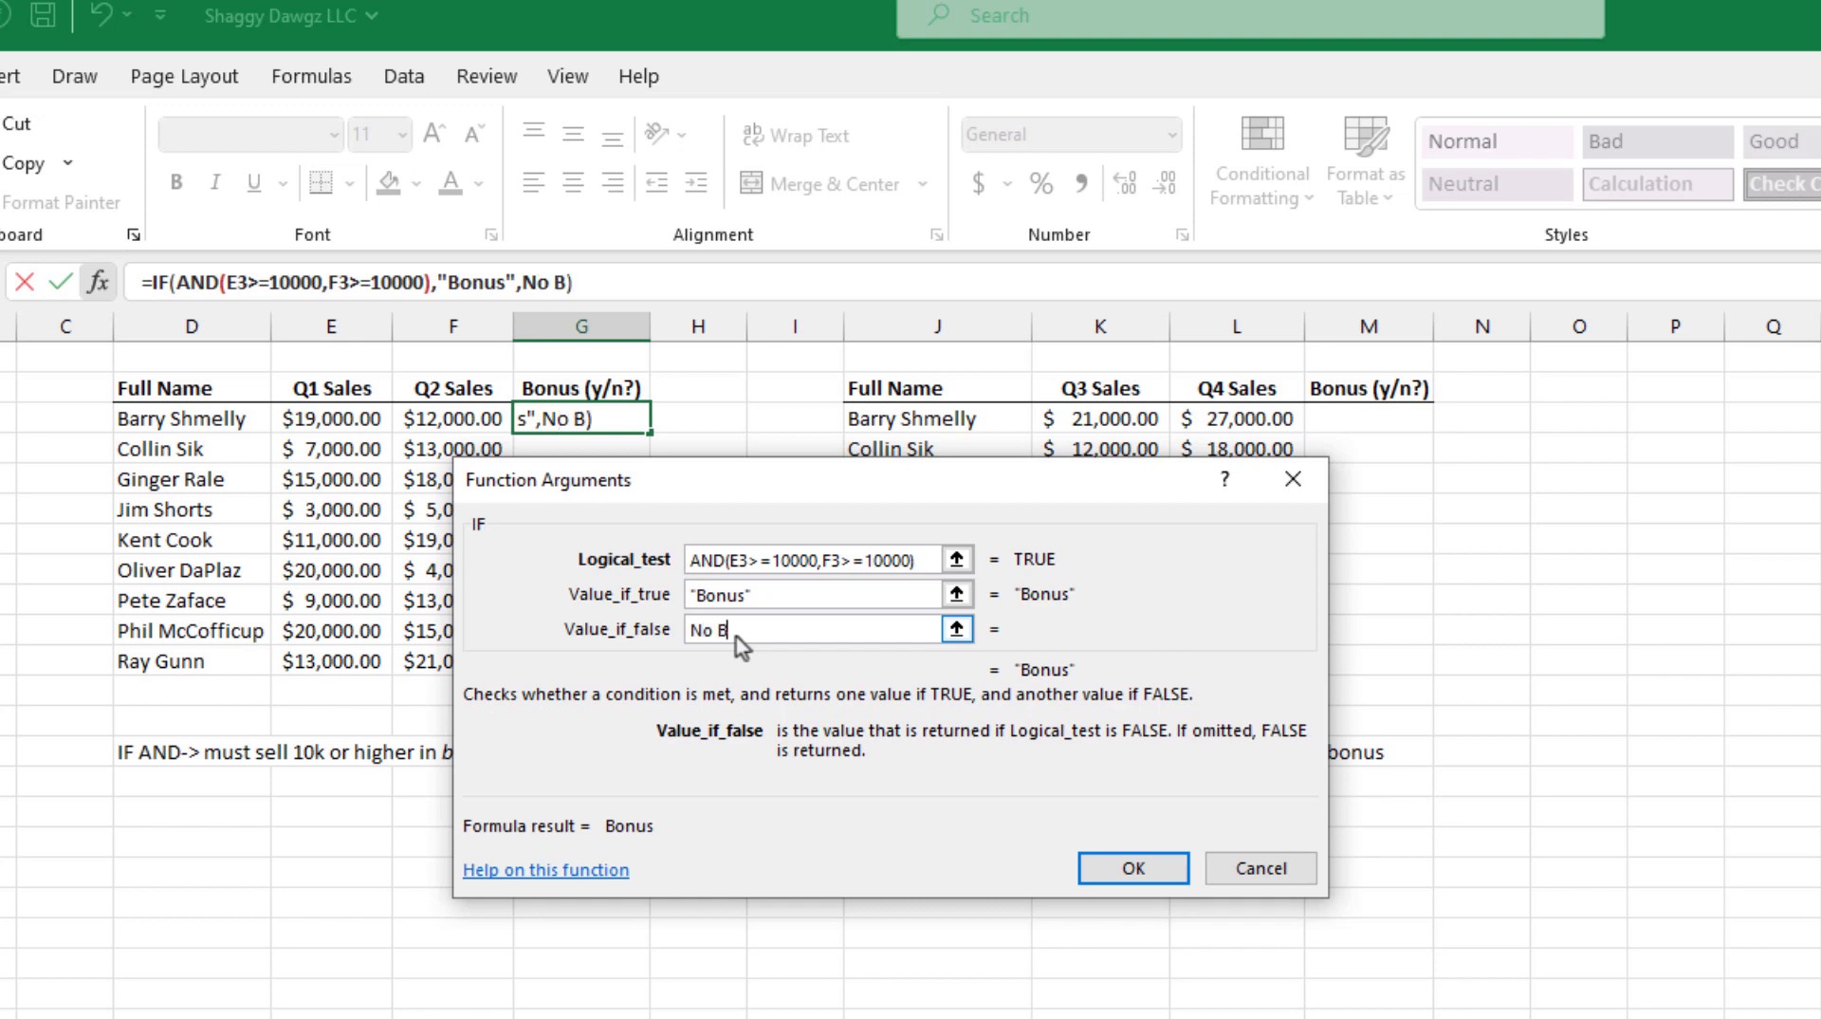
{"action": "type", "text": "onus"}
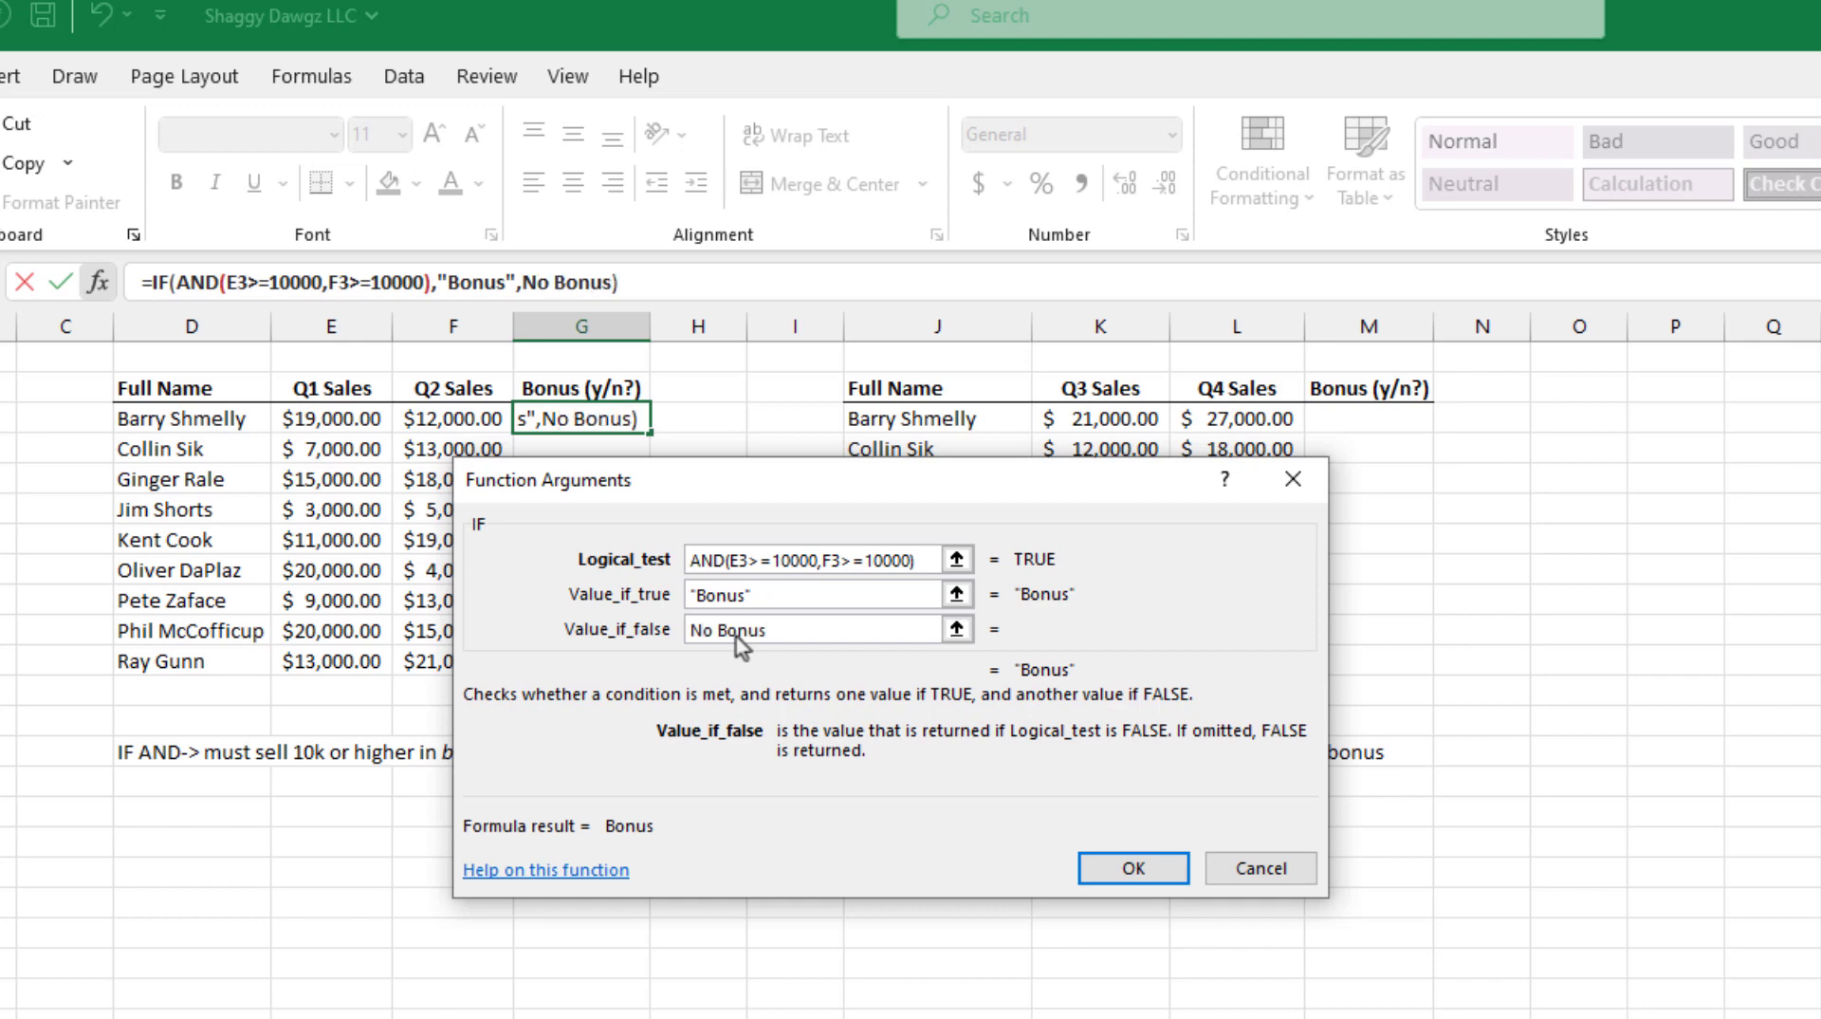
{"action": "left_click", "coordinate": [1134, 868]}
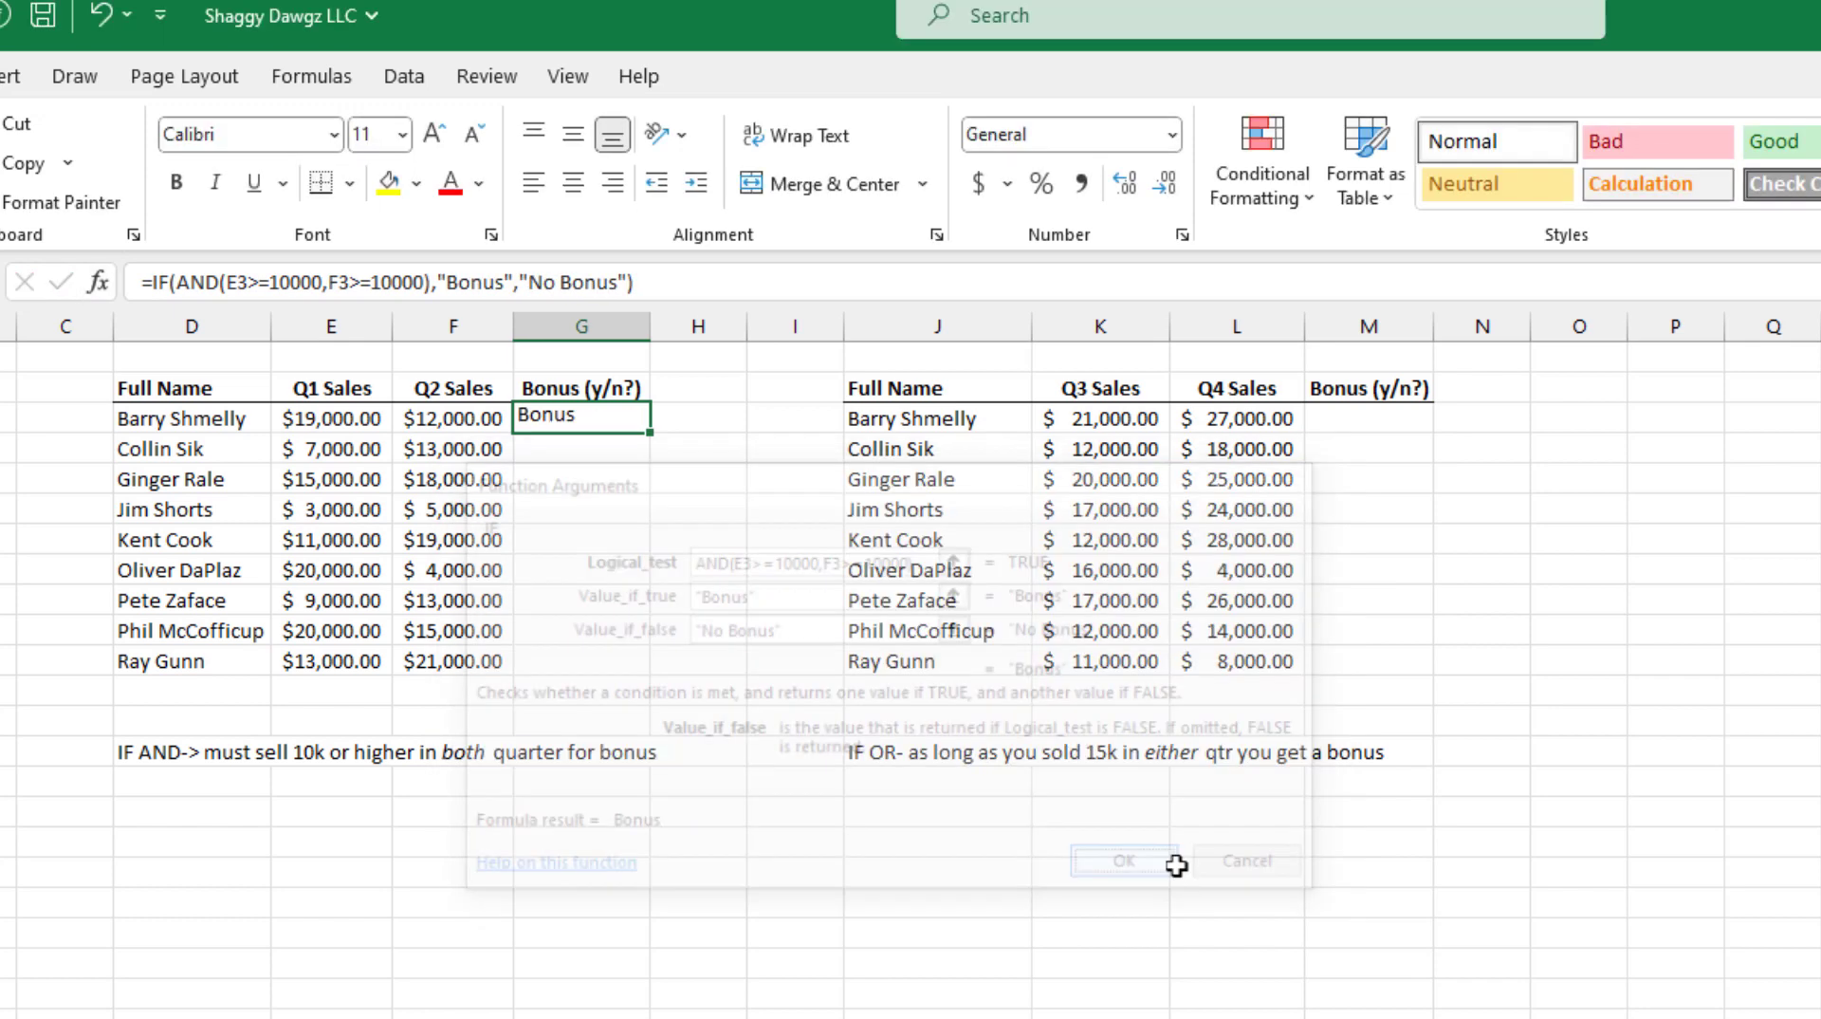
{"action": "left_click_drag", "start_coordinate": [649, 432], "coordinate": [655, 668]}
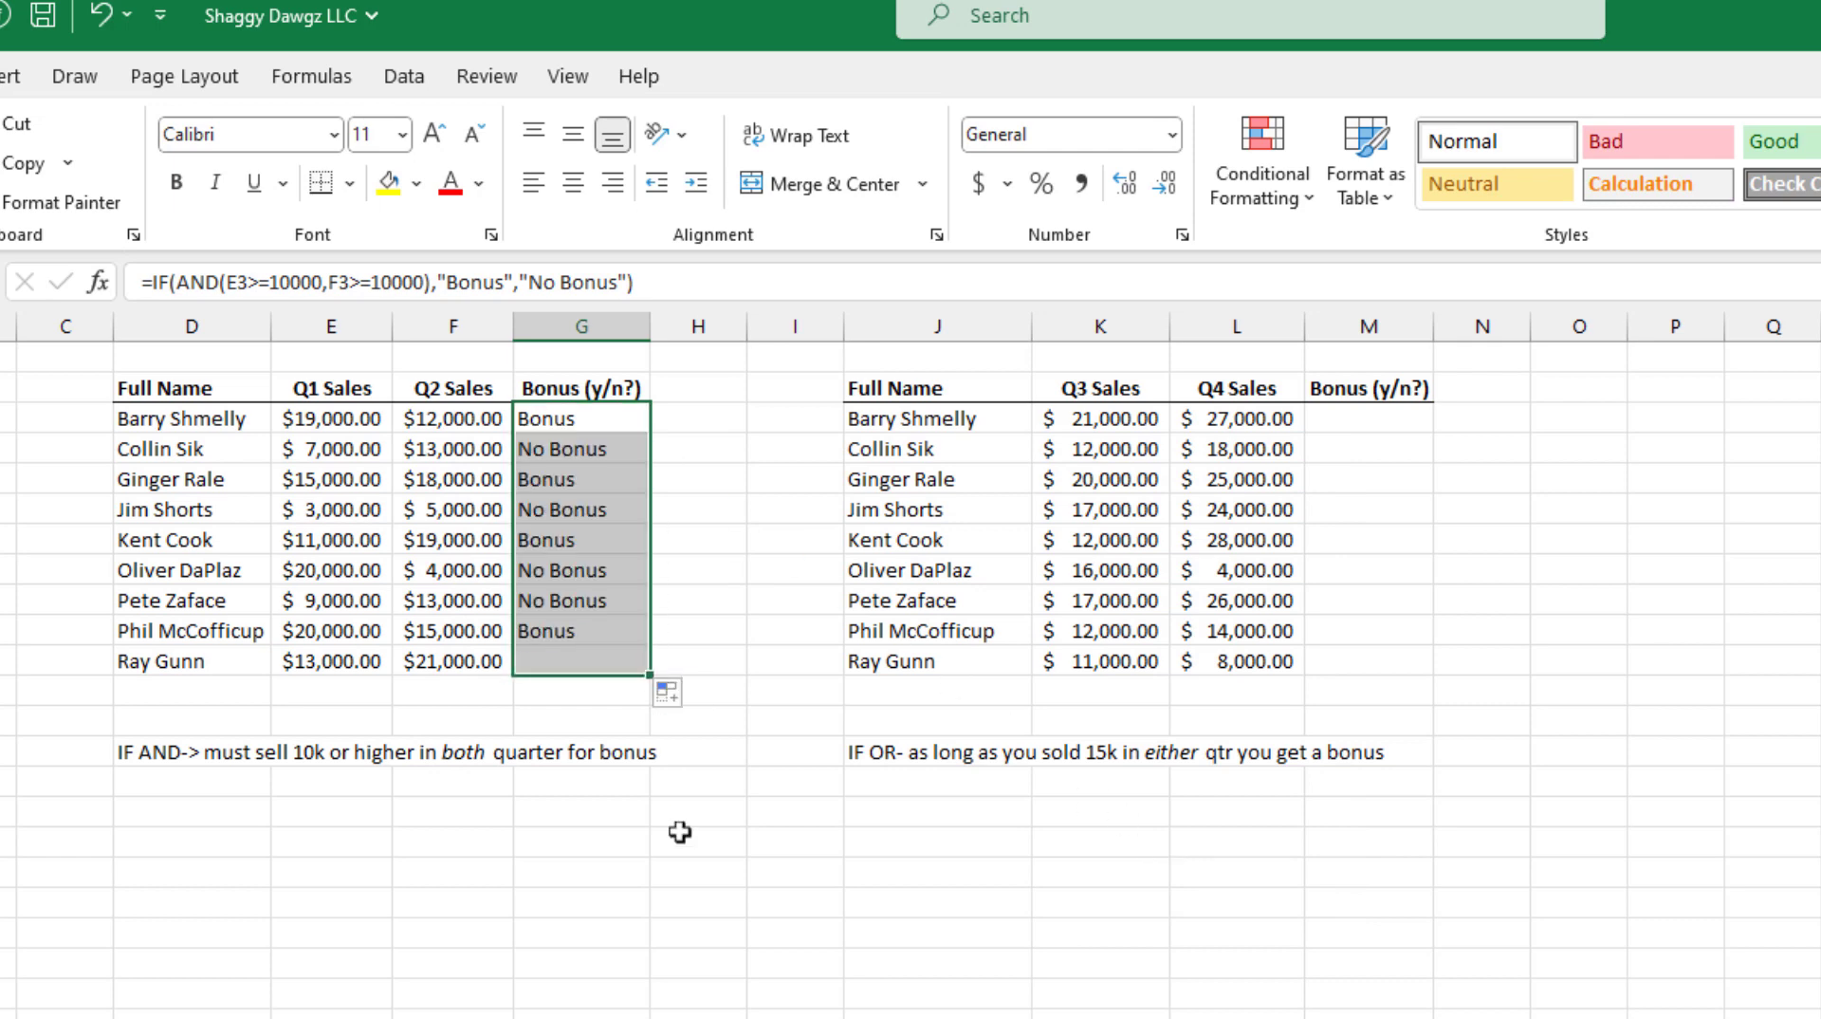
{"action": "left_click", "coordinate": [693, 905]}
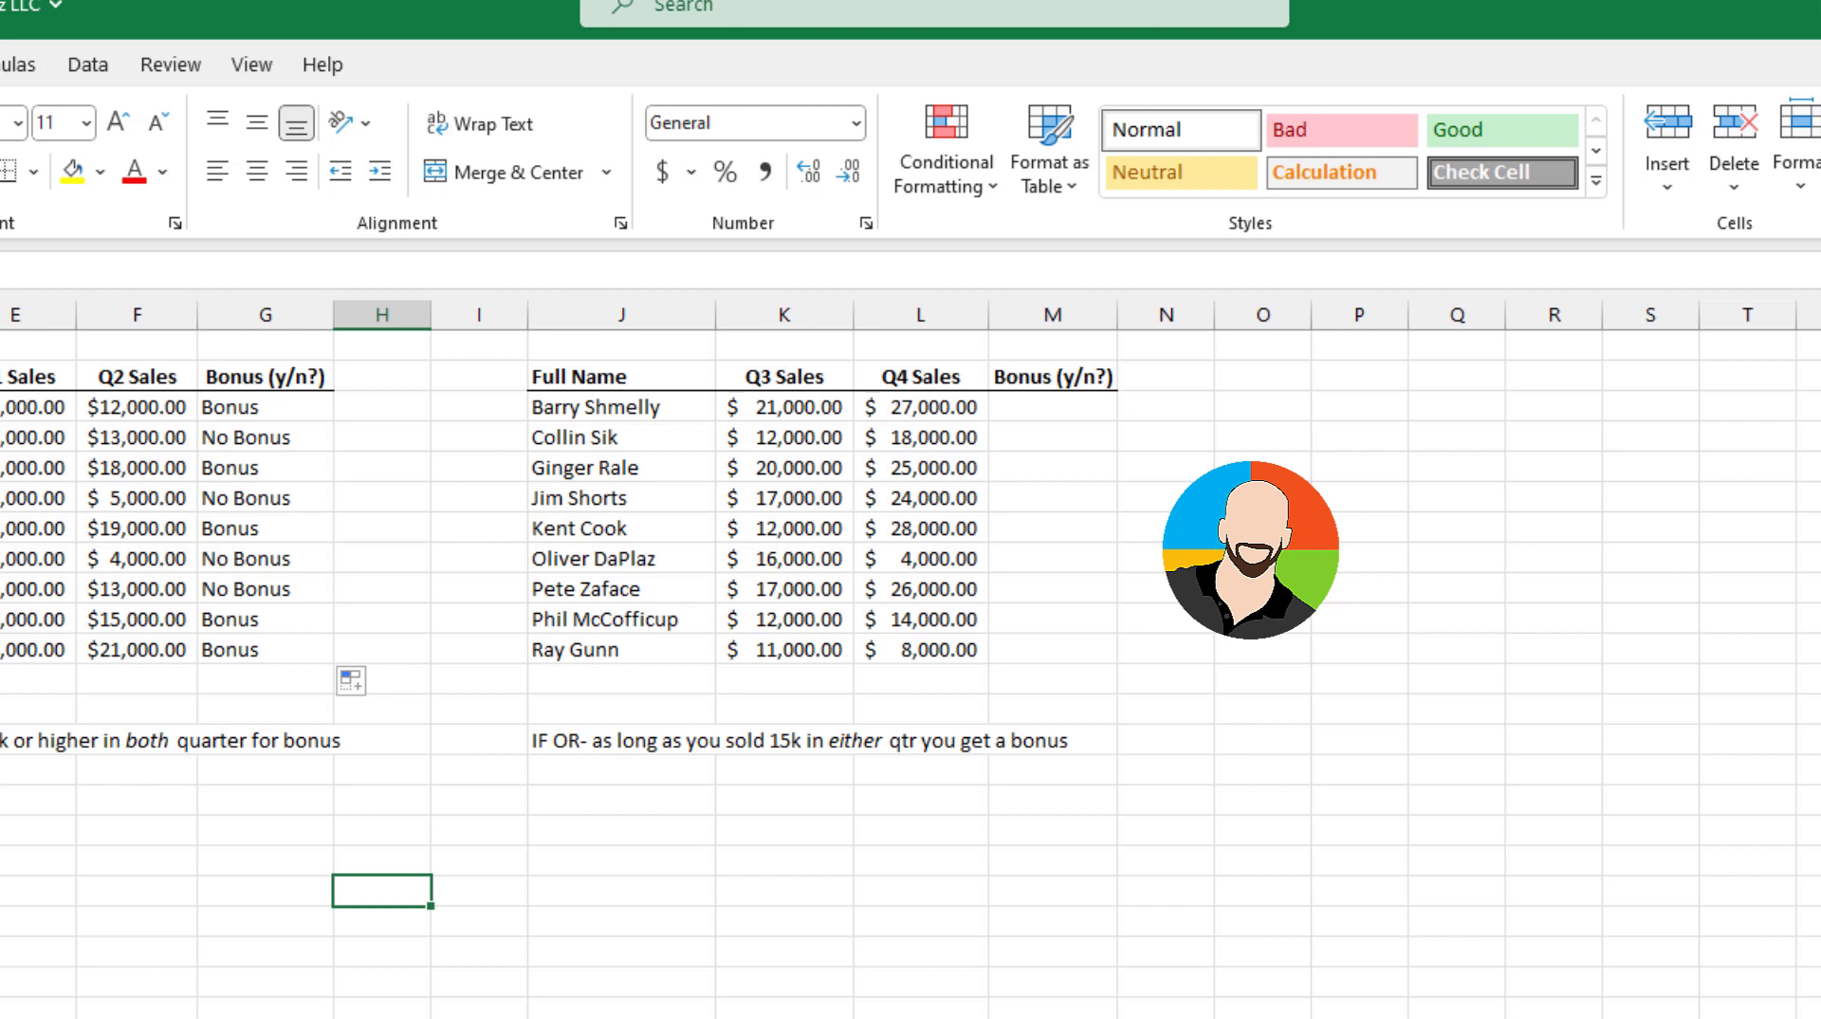
Step: Insert an IF function in M3, the first Bonus cell of the Q3/Q4 sales table
{"action": "left_click", "coordinate": [1053, 406]}
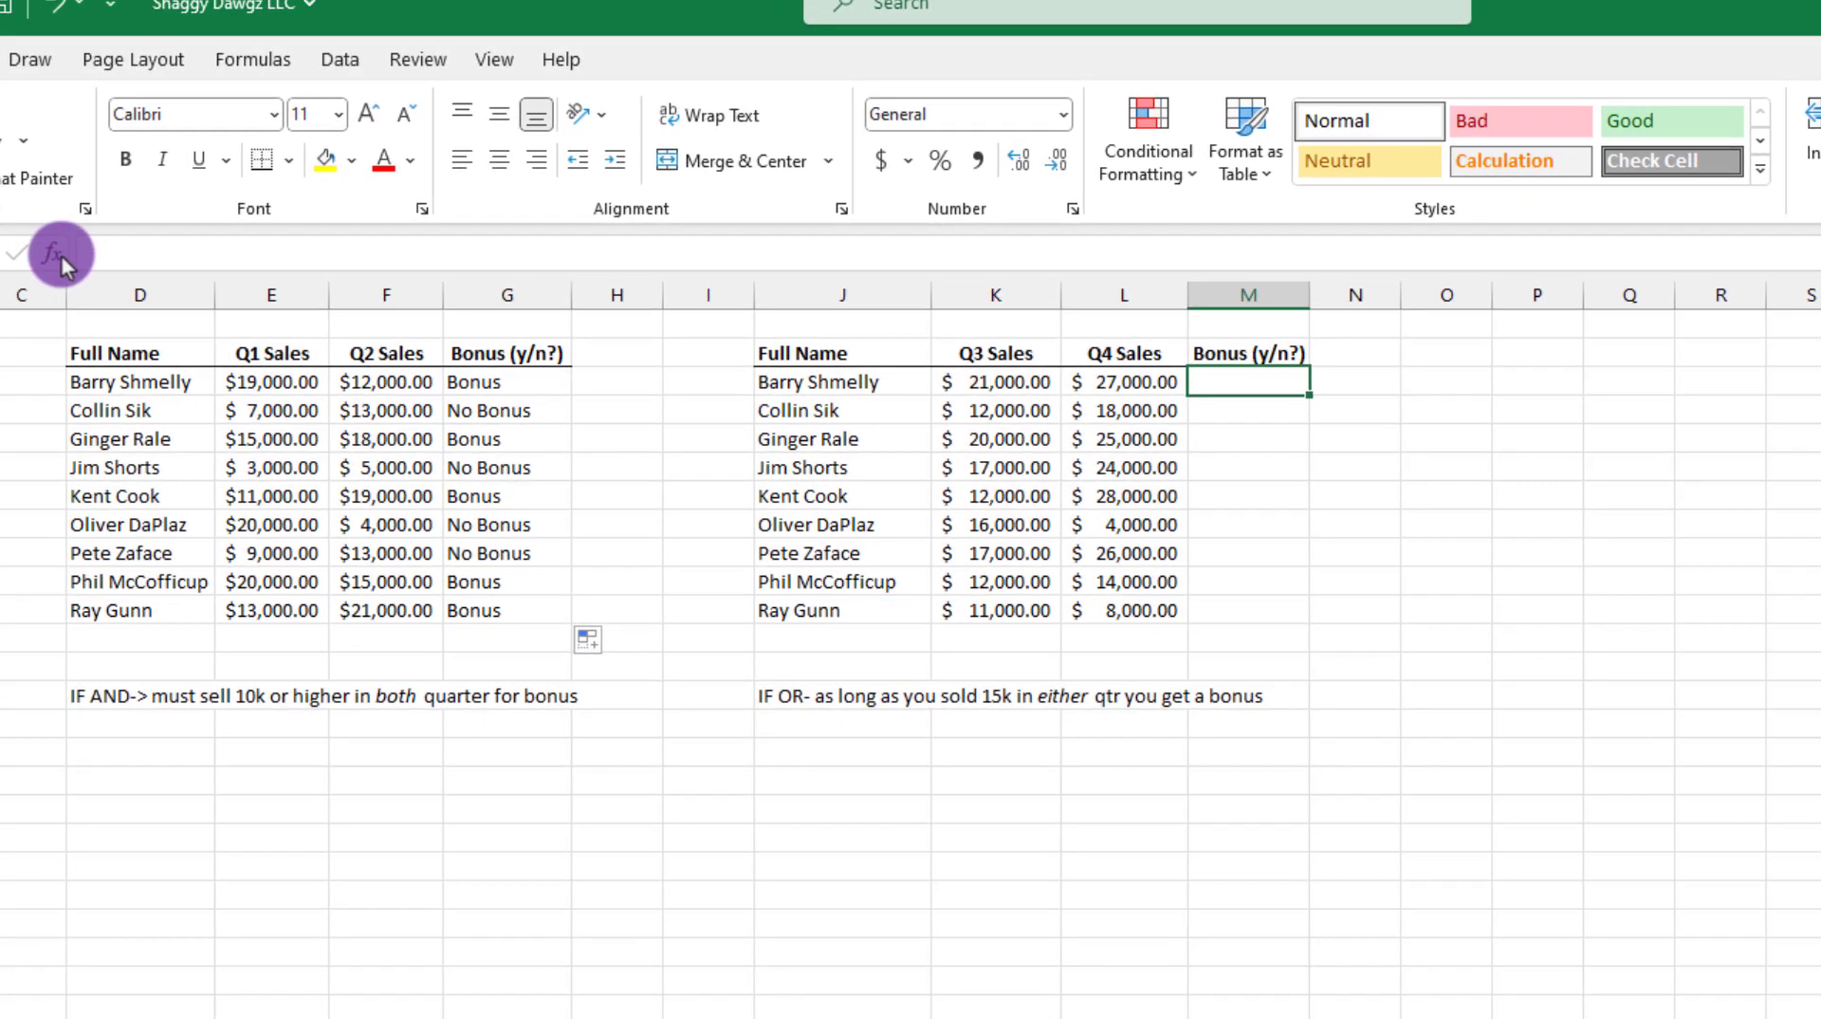
{"action": "left_click", "coordinate": [54, 253]}
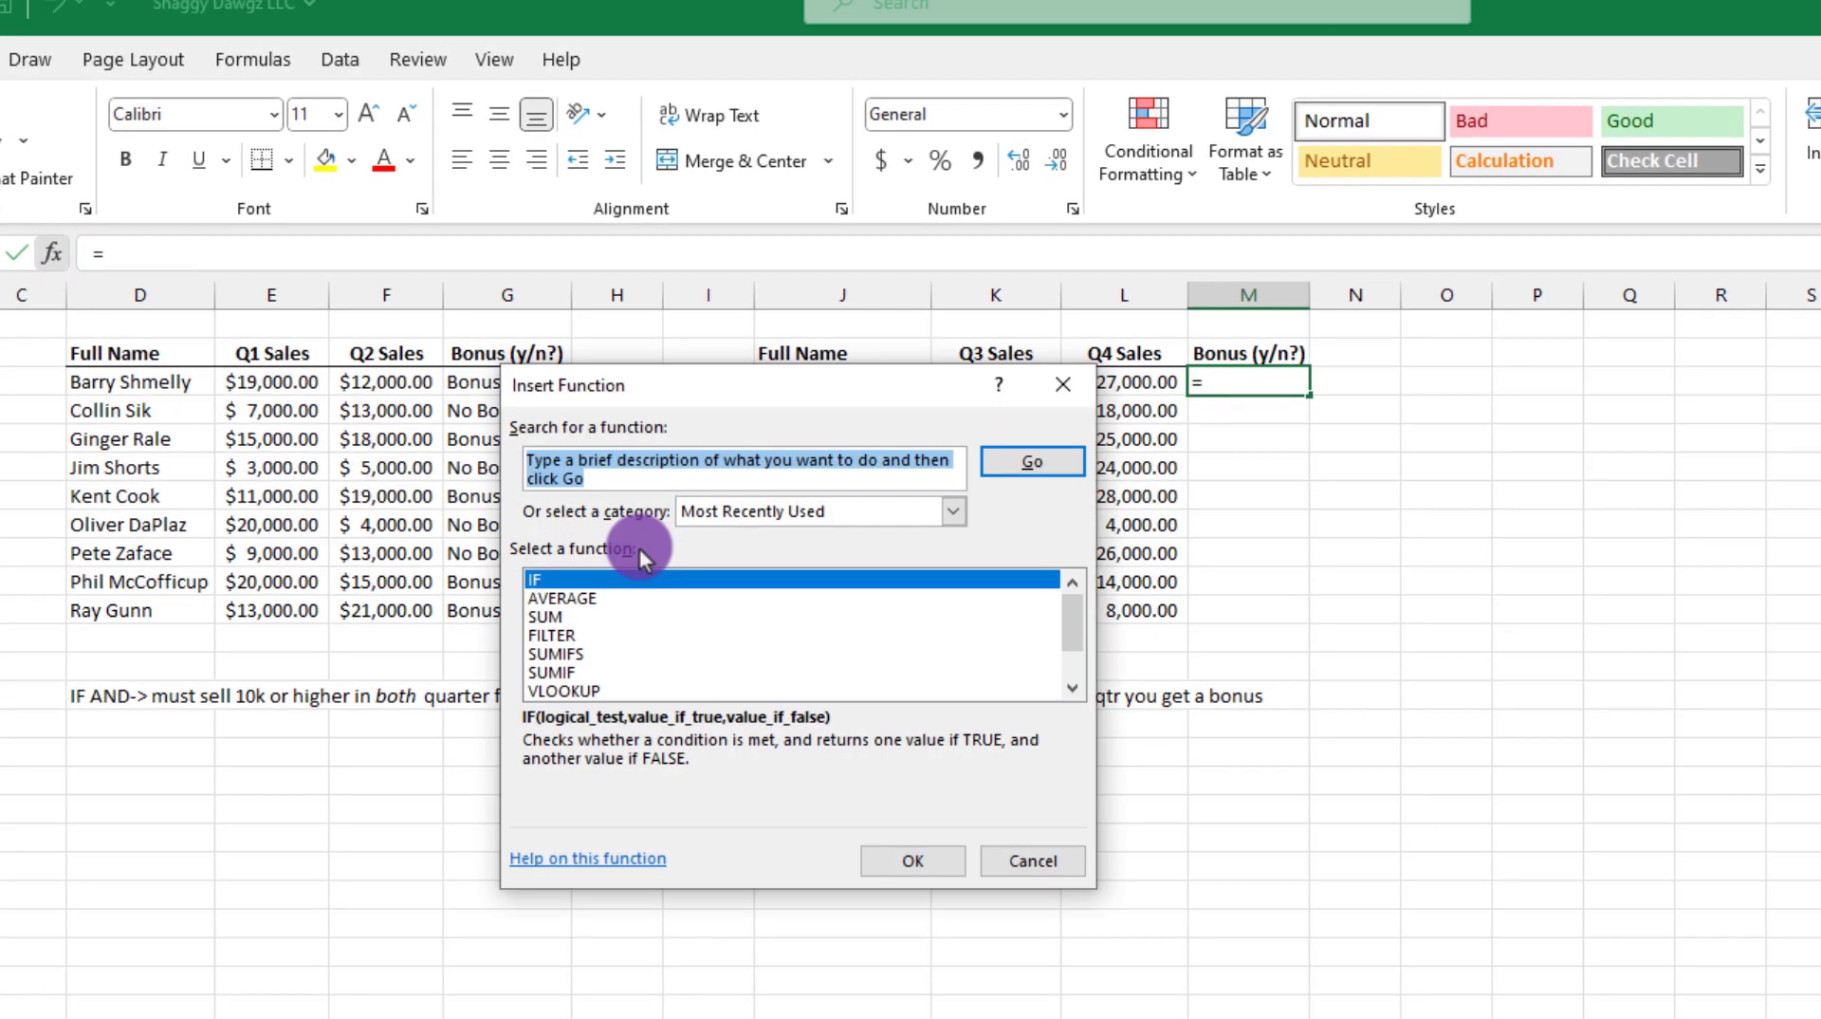
{"action": "type", "text": "if"}
{"action": "key", "text": "Return"}
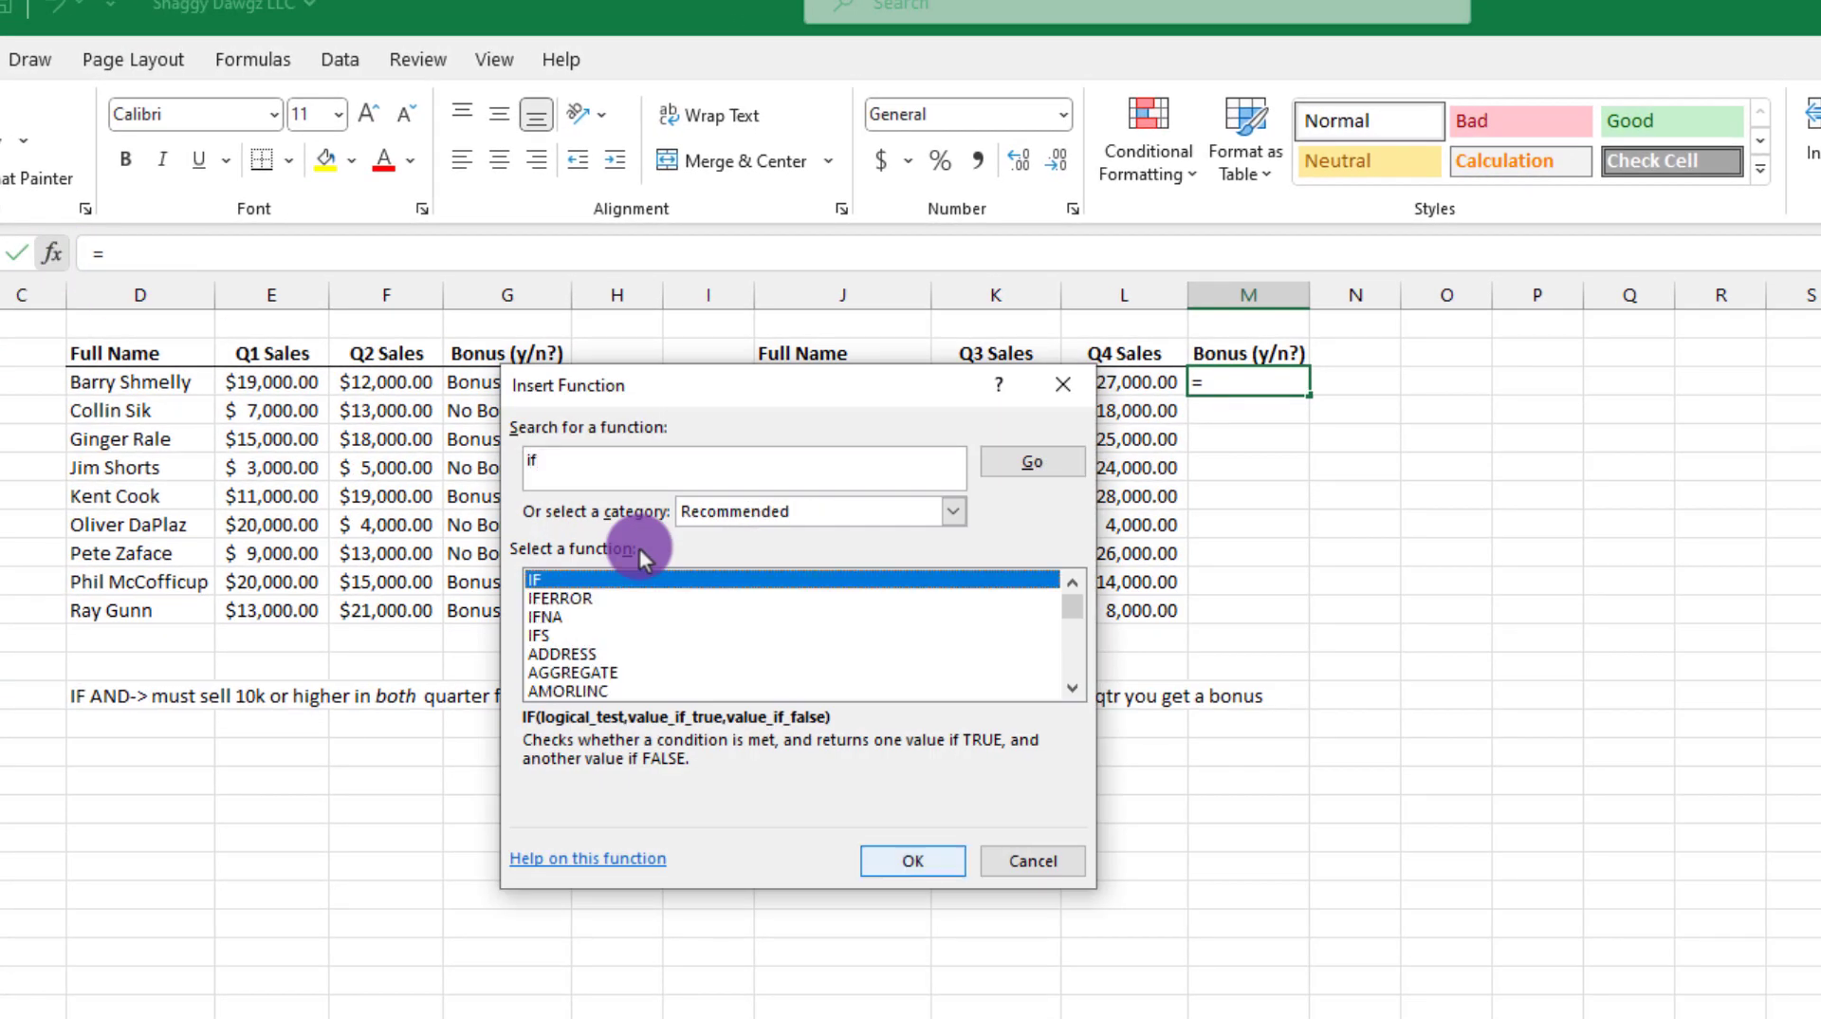
{"action": "left_click", "coordinate": [896, 860]}
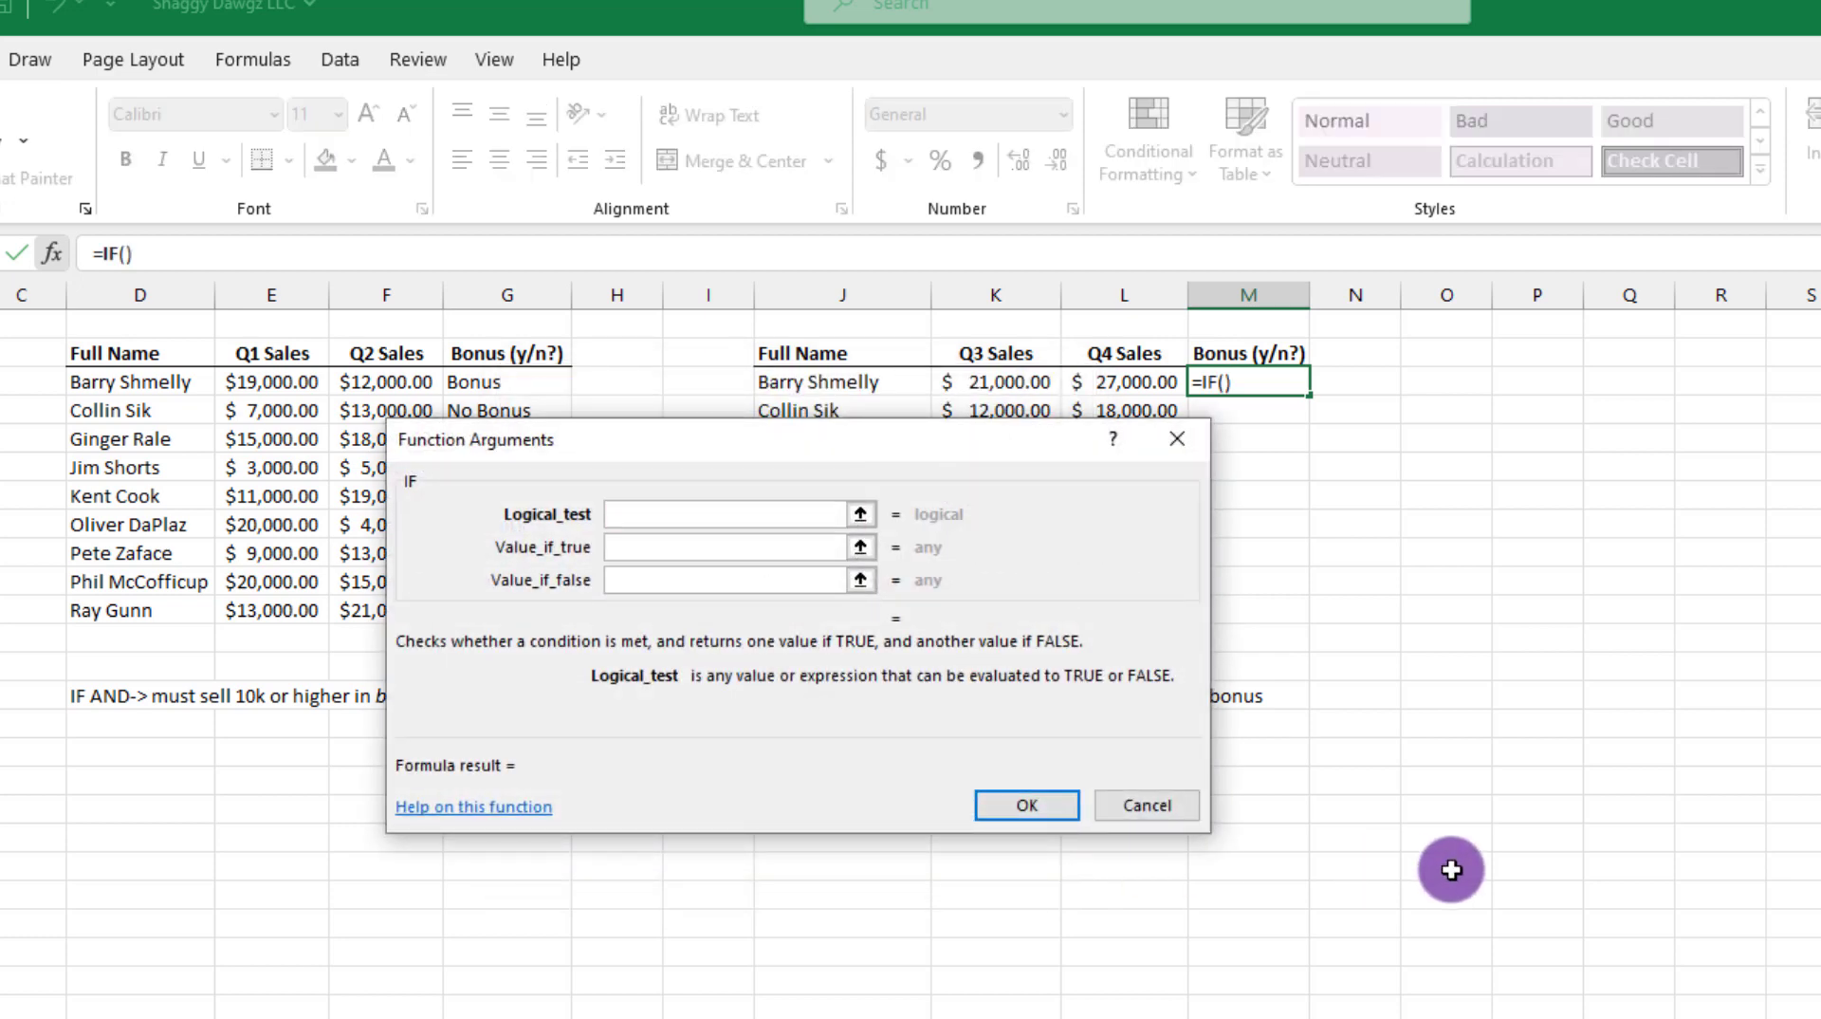
Step: Set the logical test to OR(K3>=15000,L3>=15000), so either Q3 or Q4 sales must reach 15,000
{"action": "type", "text": "OR("}
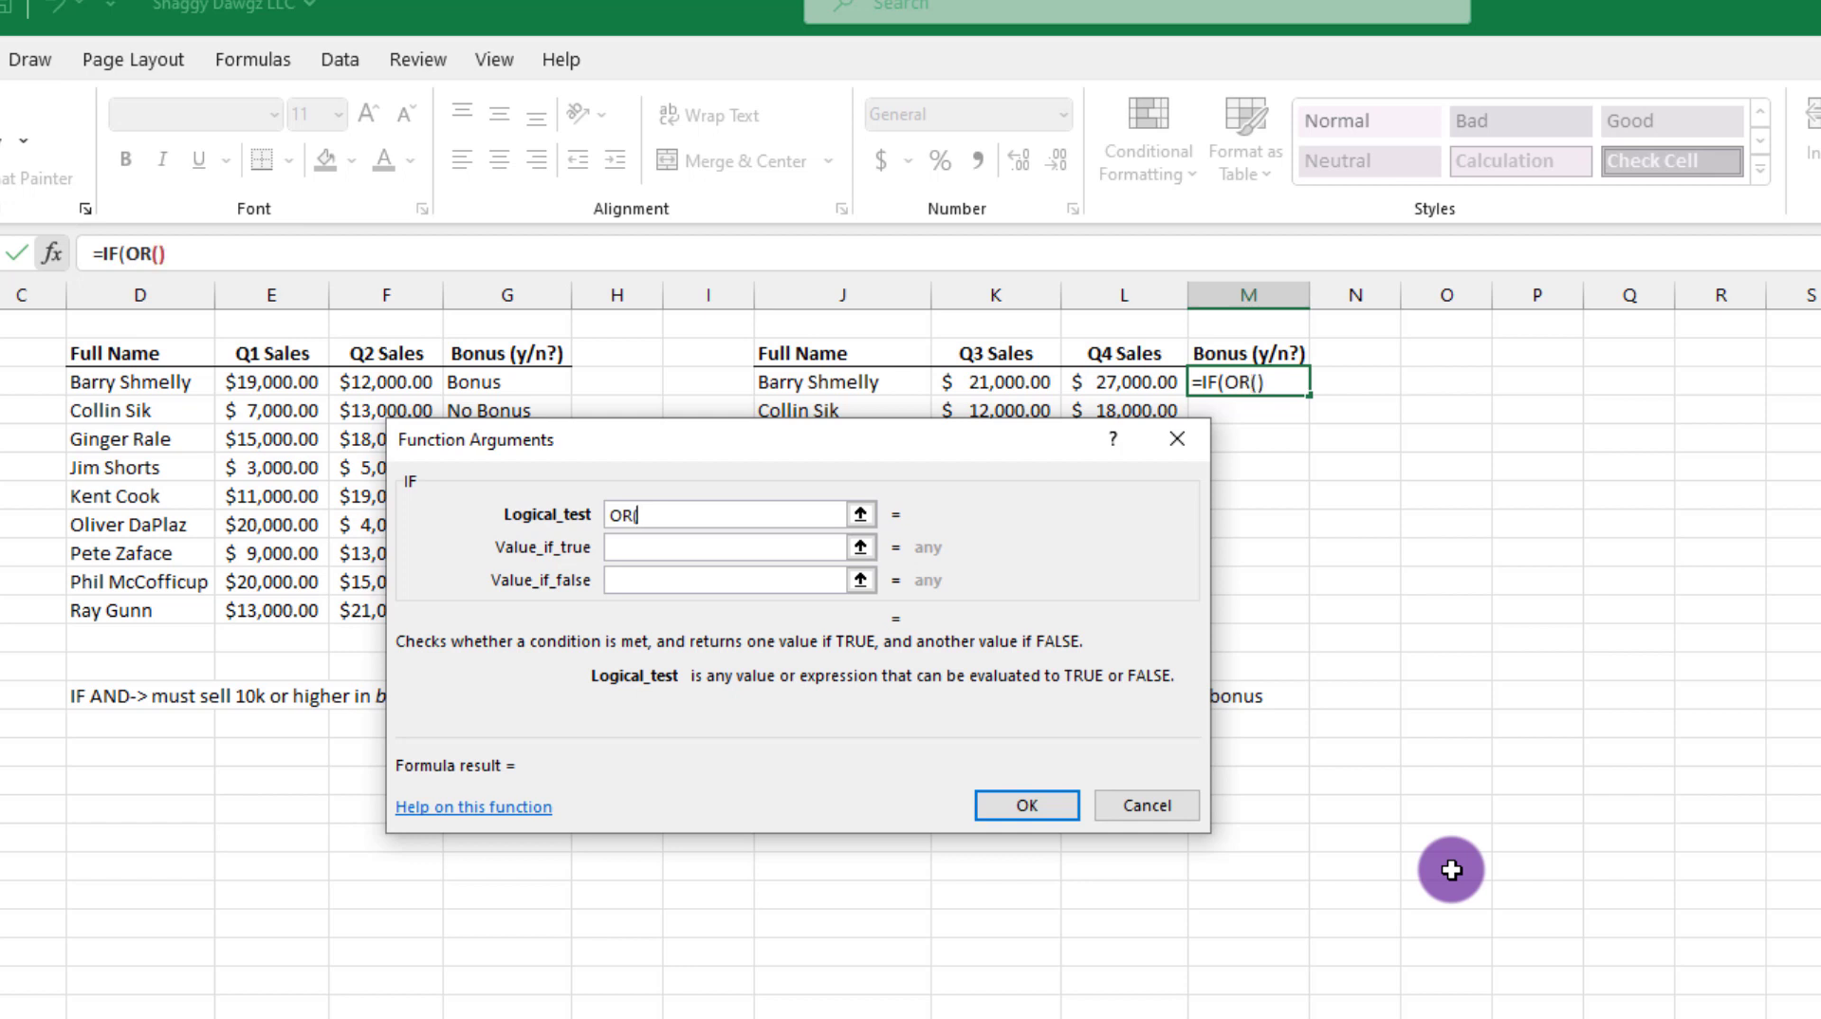
{"action": "left_click", "coordinate": [1000, 371]}
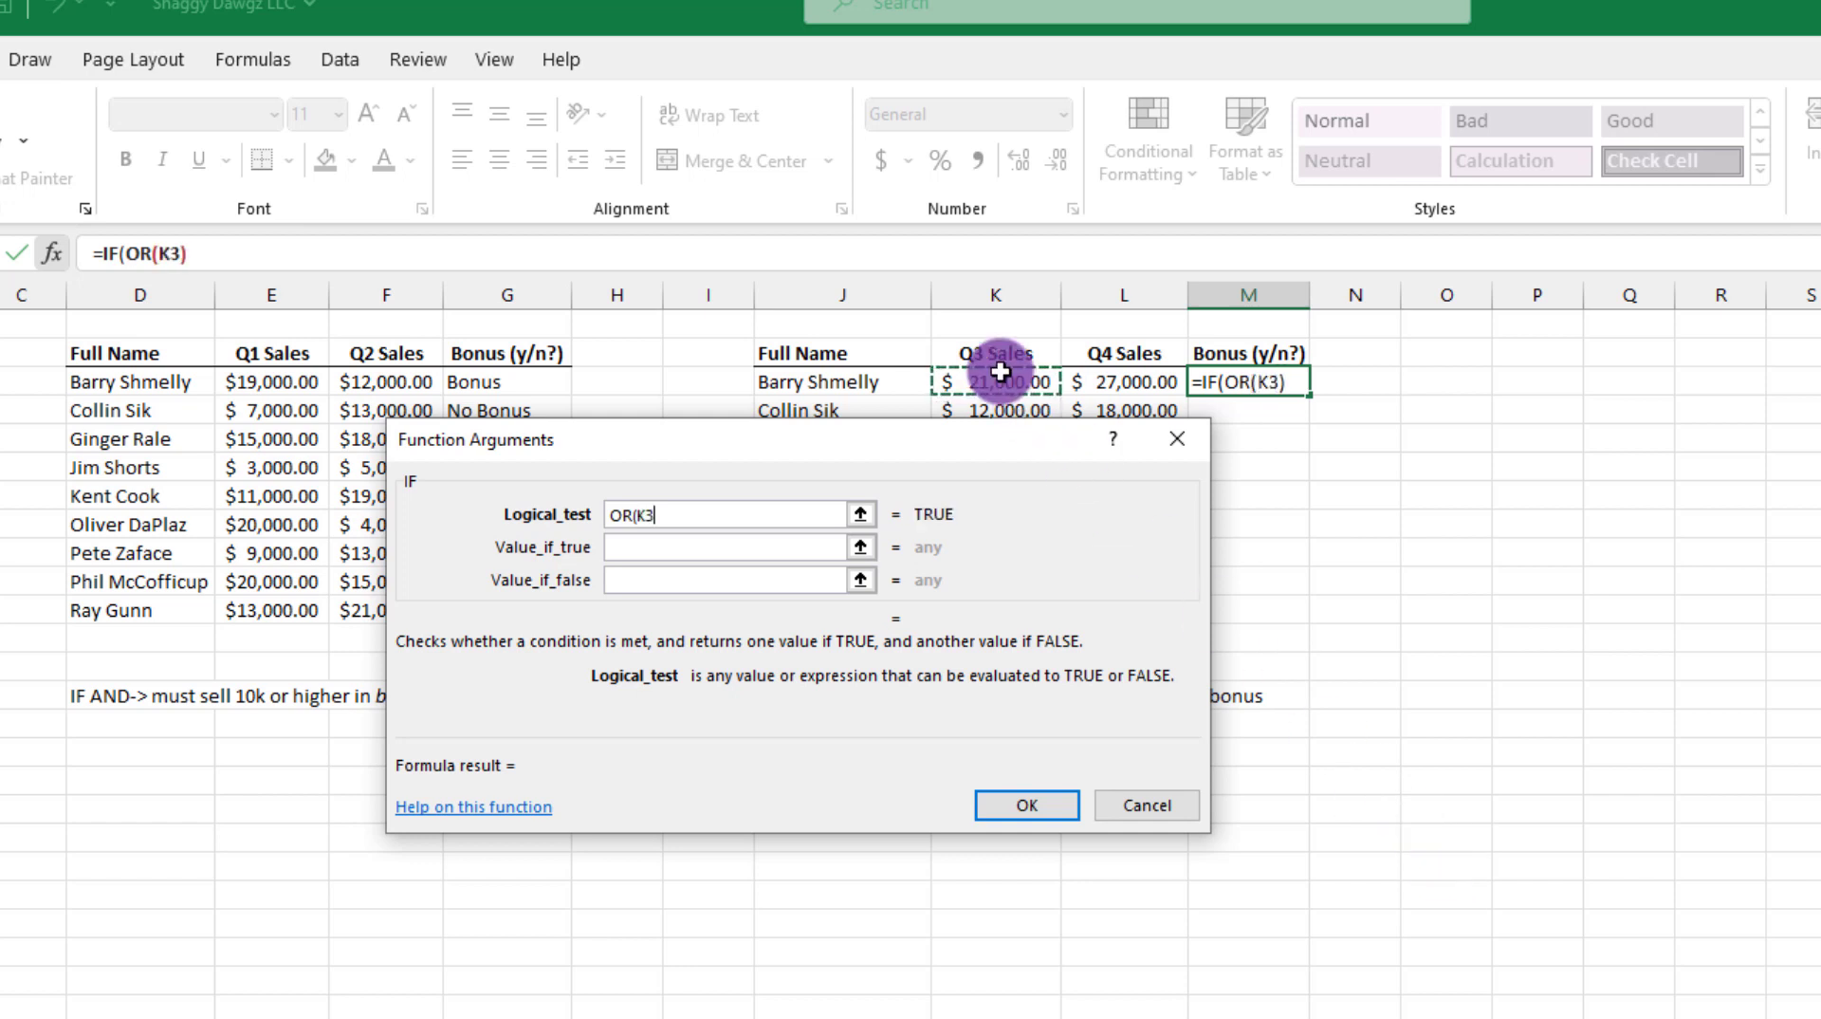
{"action": "type", "text": ">=1"}
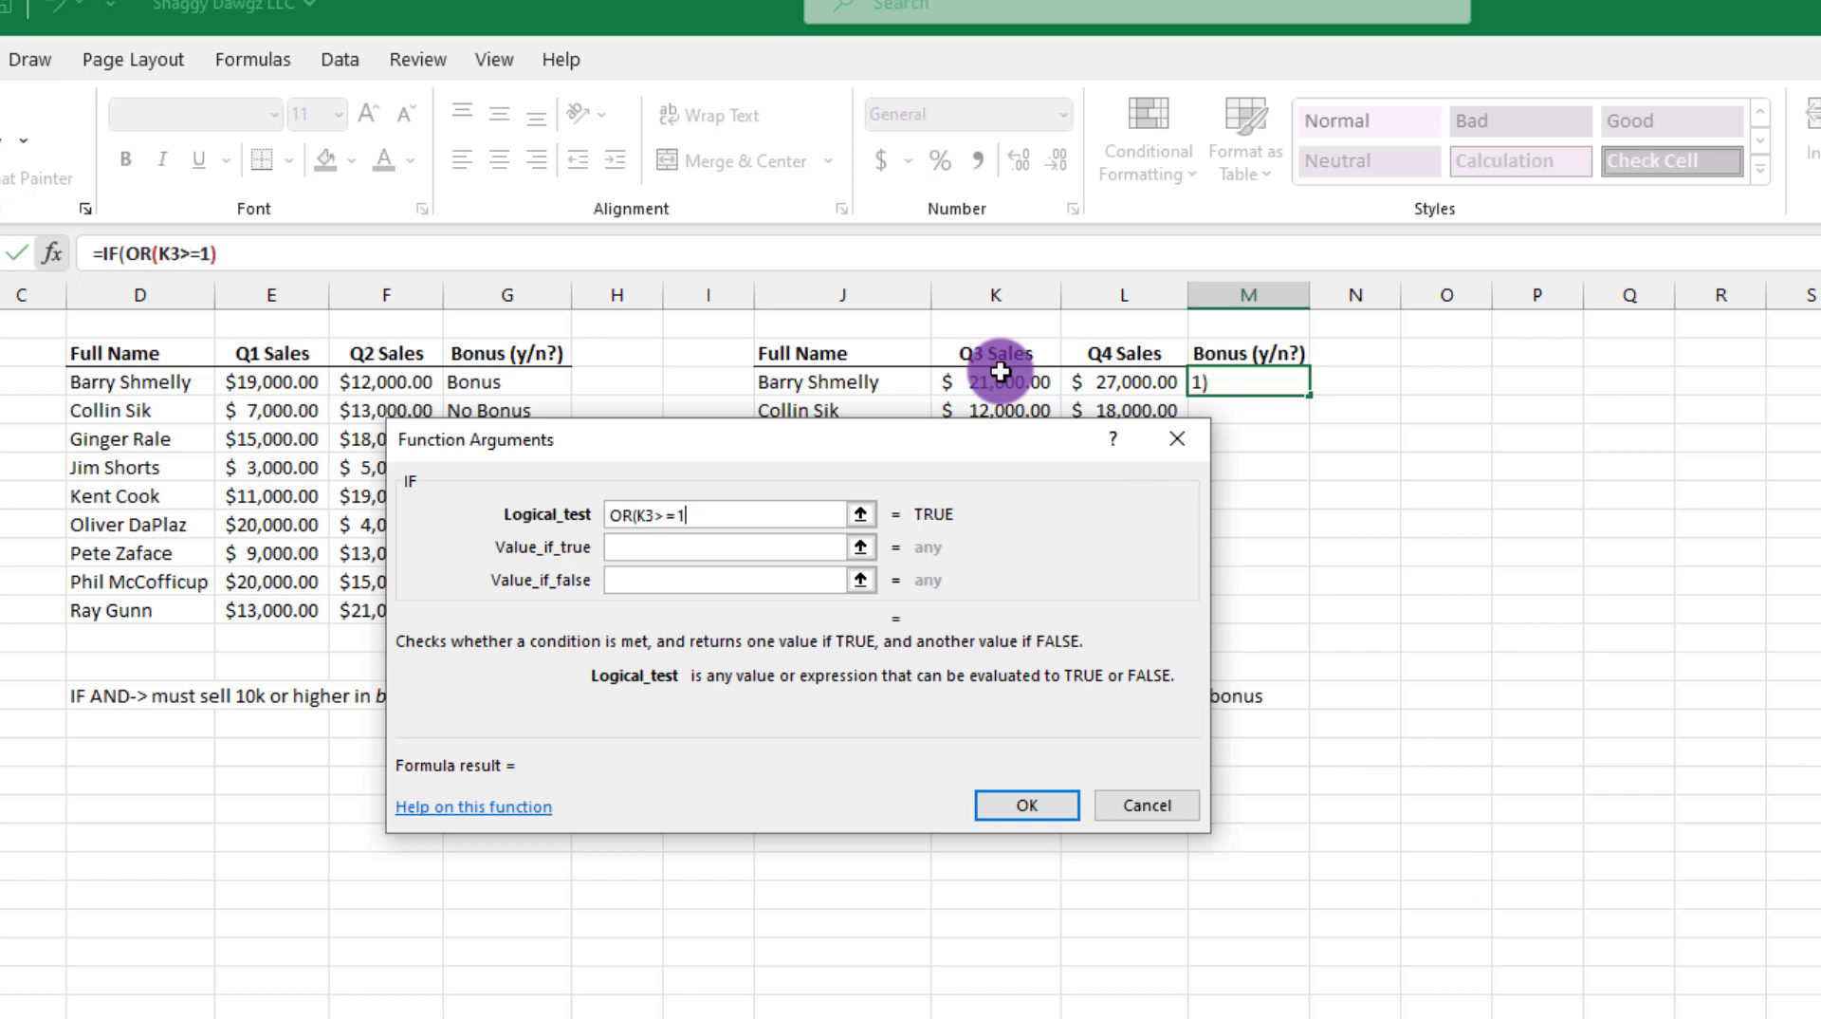
{"action": "type", "text": "50000"}
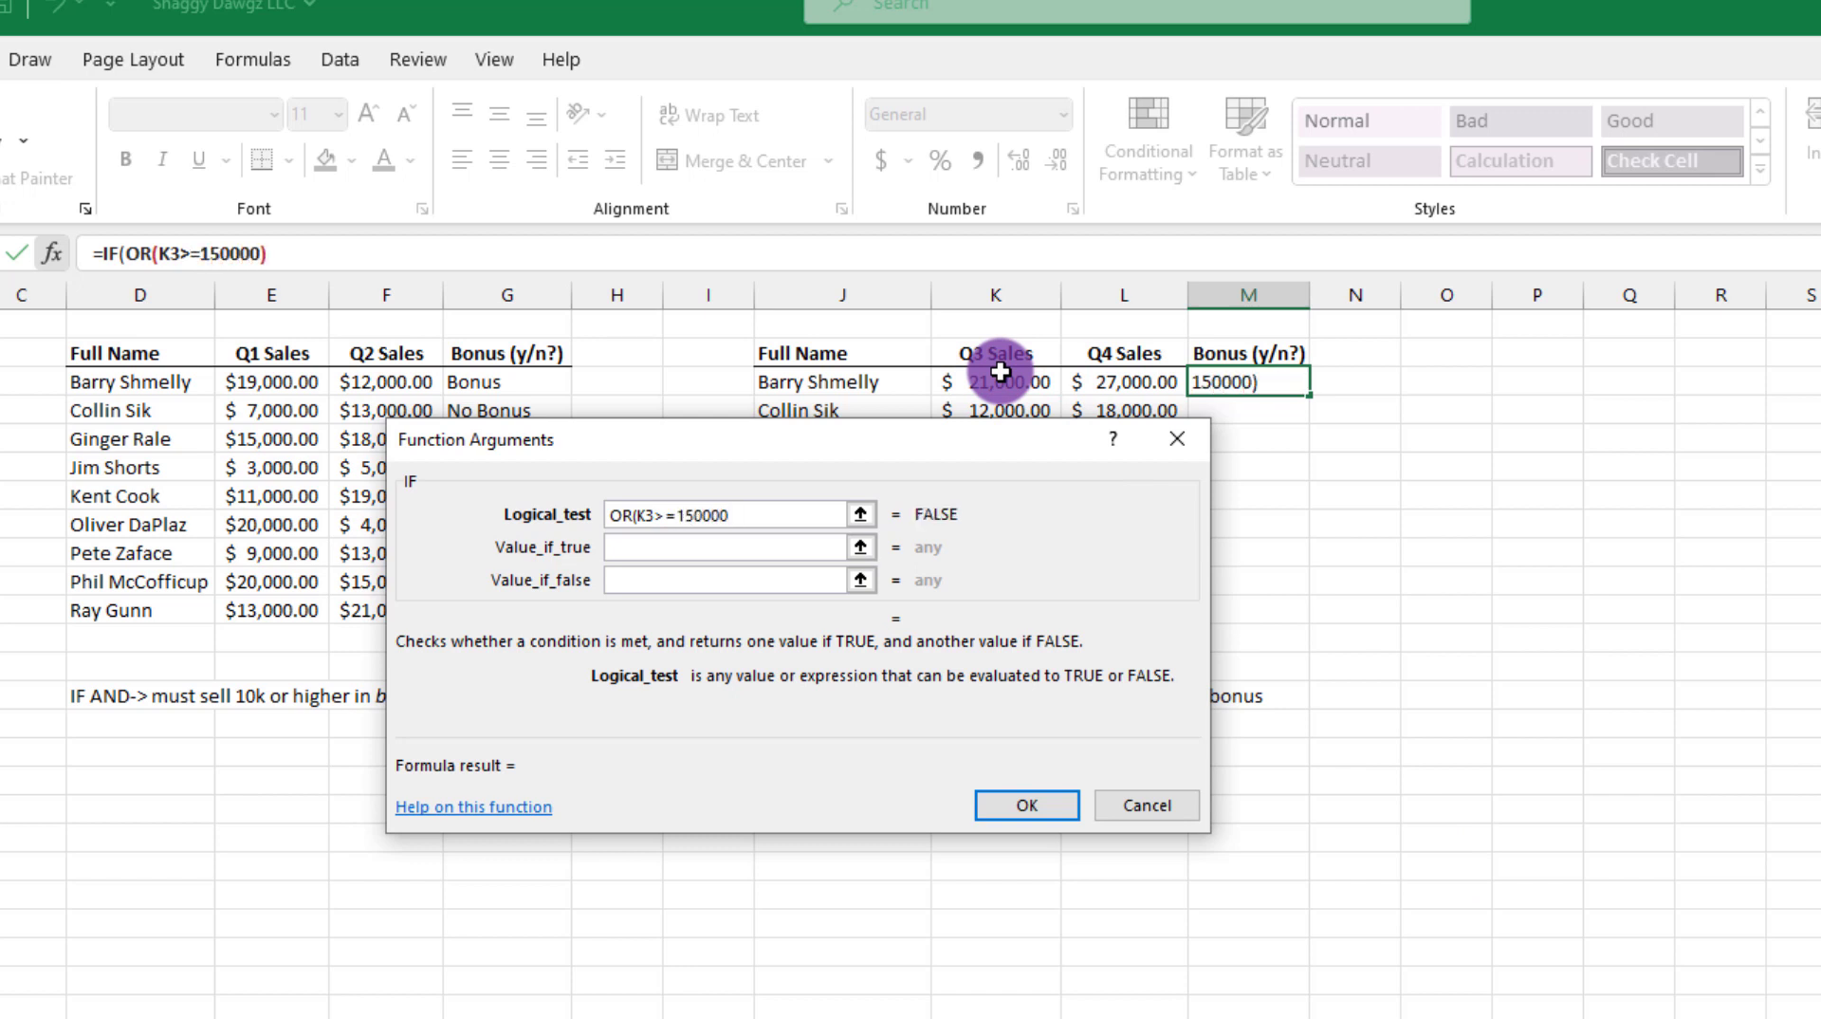
{"action": "key", "text": "BackSpace"}
{"action": "type", "text": ","}
{"action": "left_click", "coordinate": [1151, 379]}
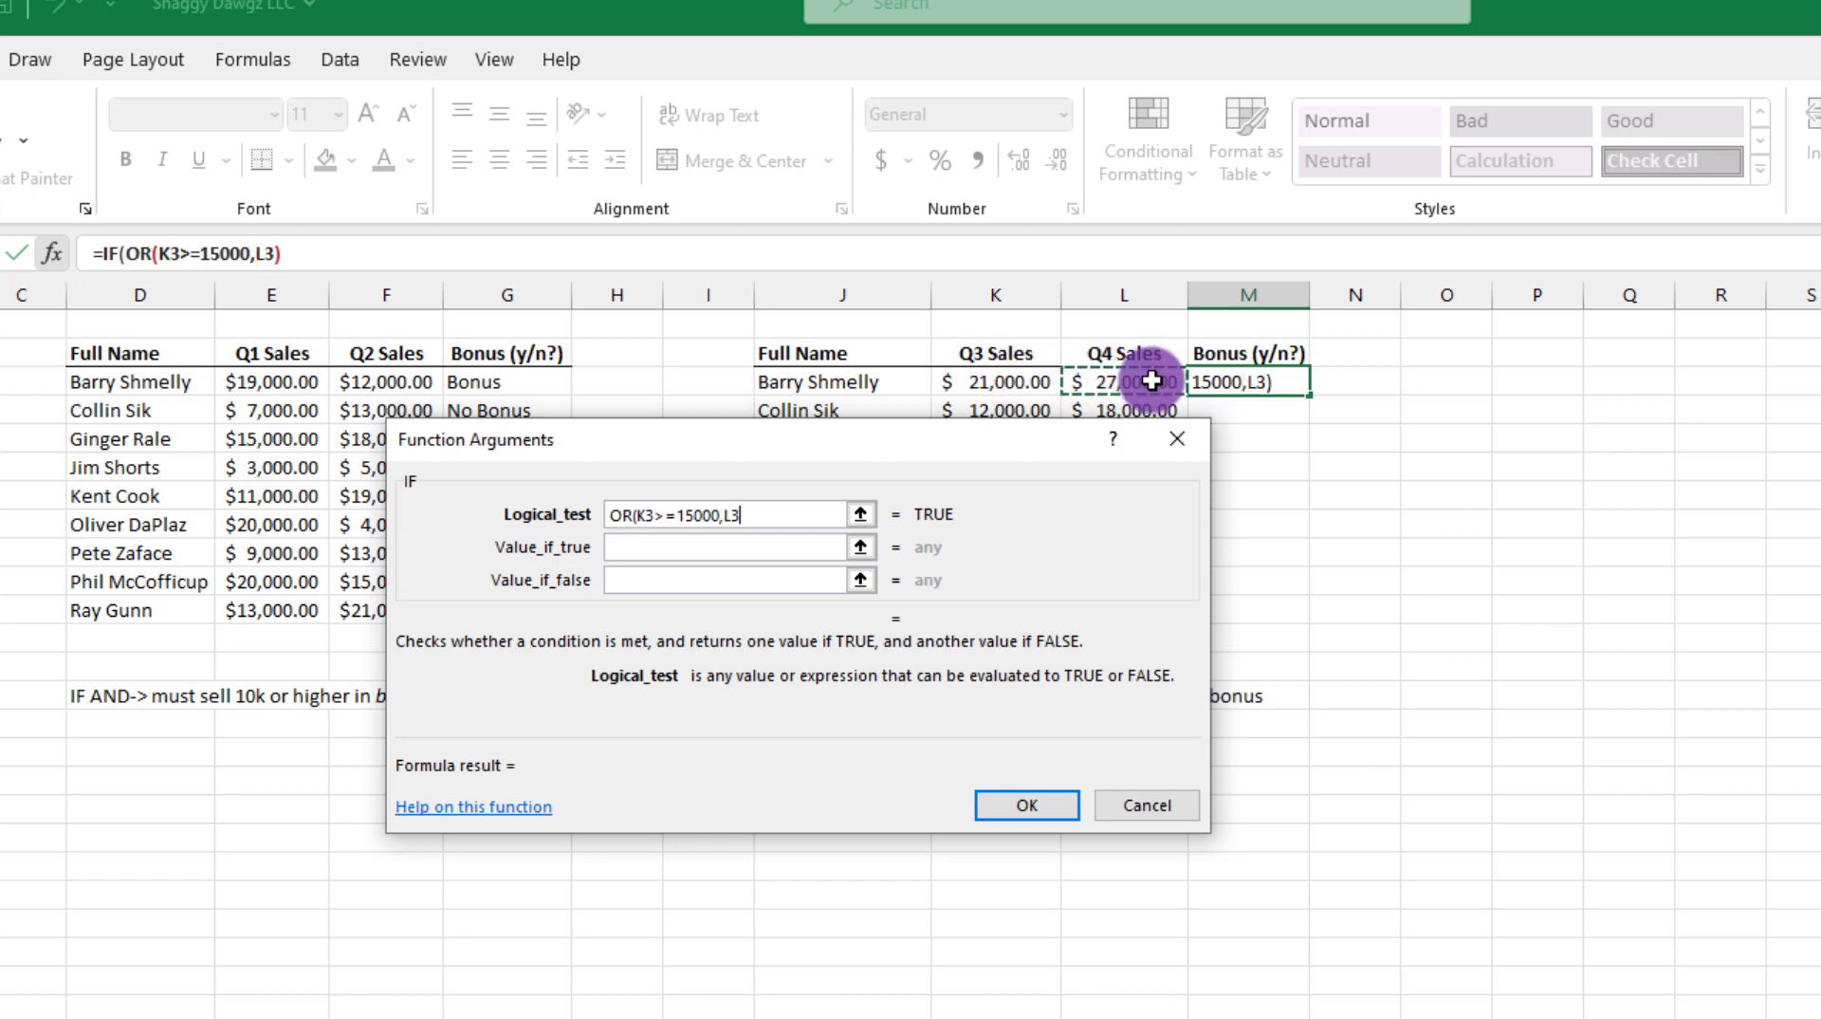
{"action": "type", "text": ">=15000"}
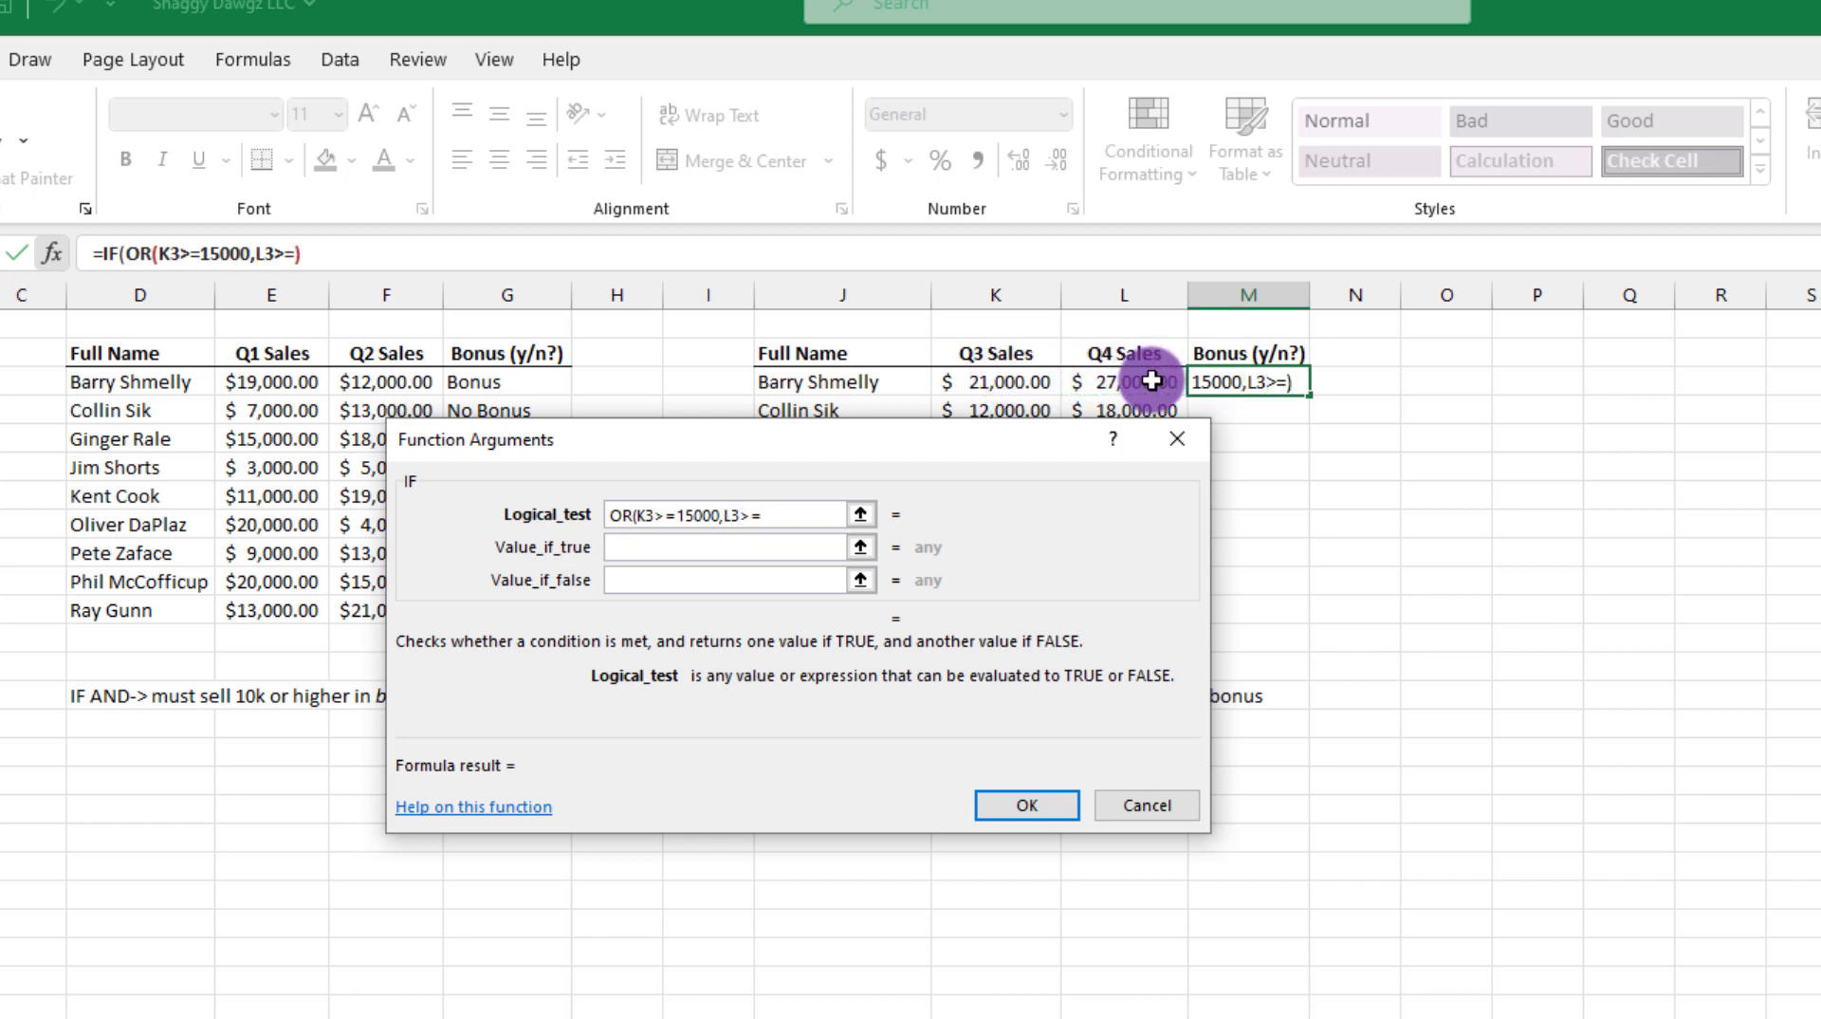
{"action": "type", "text": ")"}
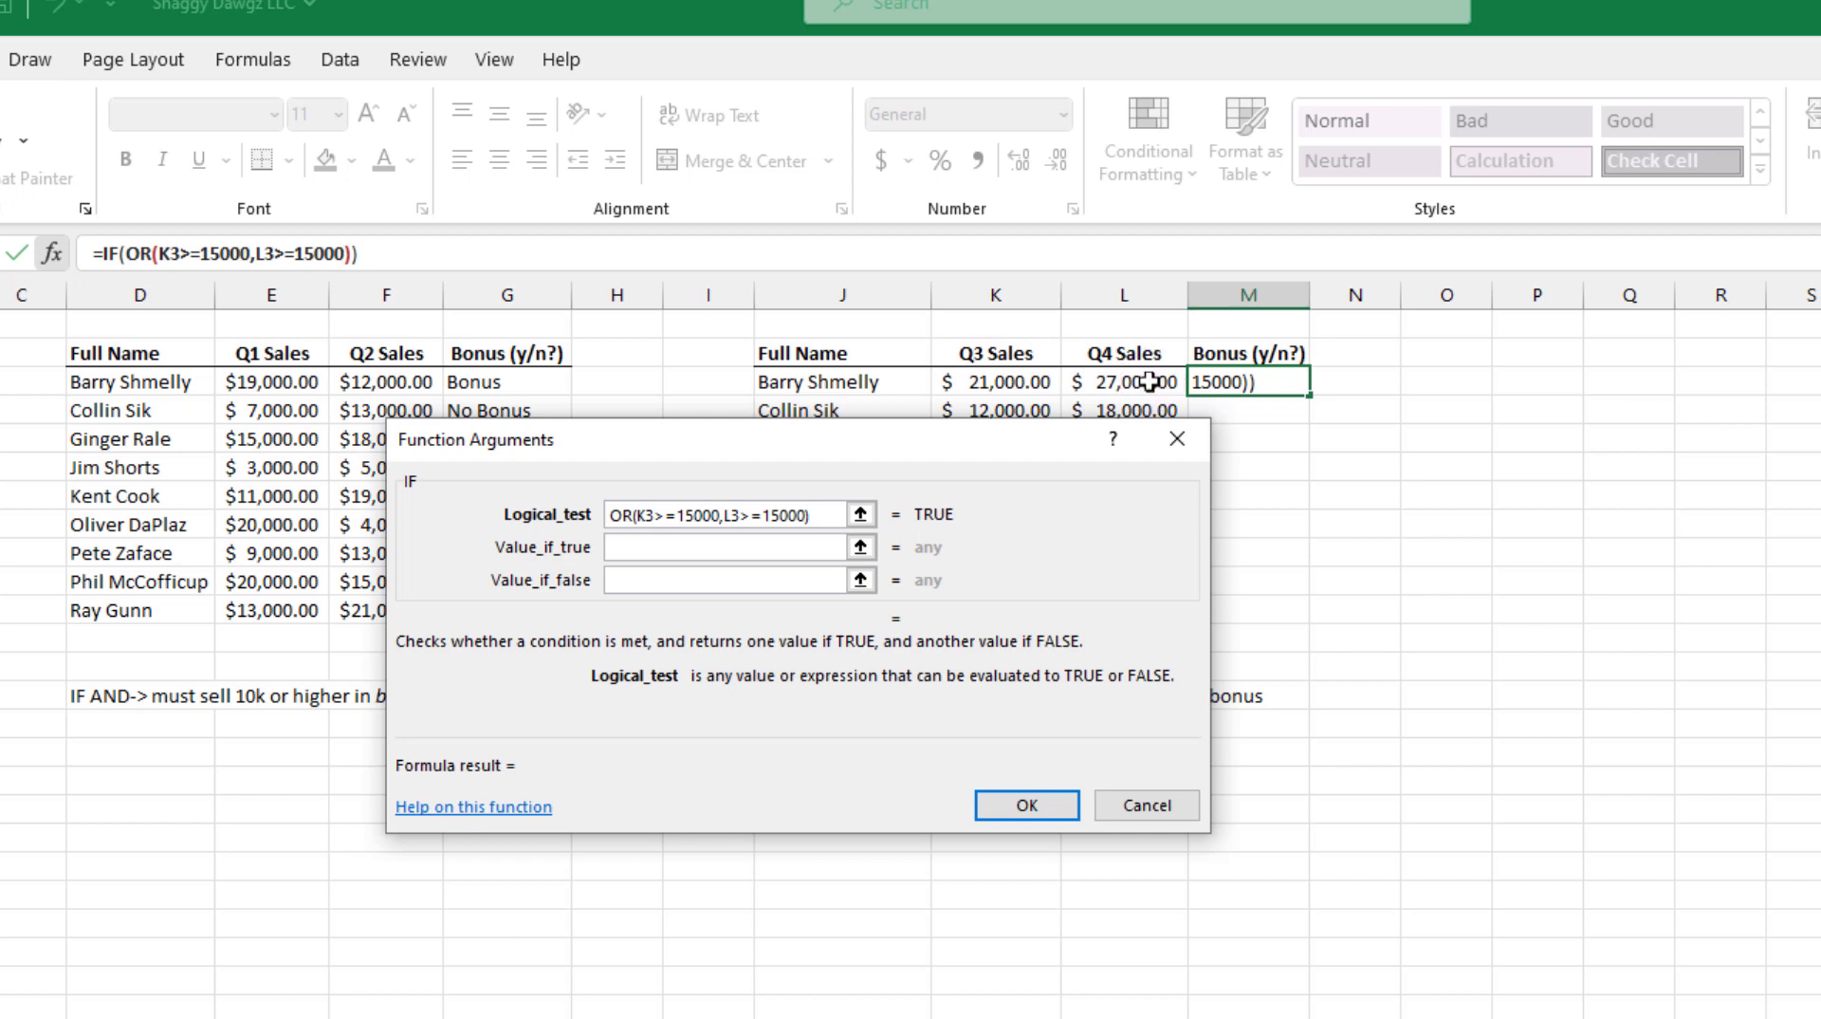
Step: Have the IF return Bonus when true and No Bonus when false, and copy the formula down to M11
{"action": "left_click", "coordinate": [642, 552]}
{"action": "type", "text": "Bonus"}
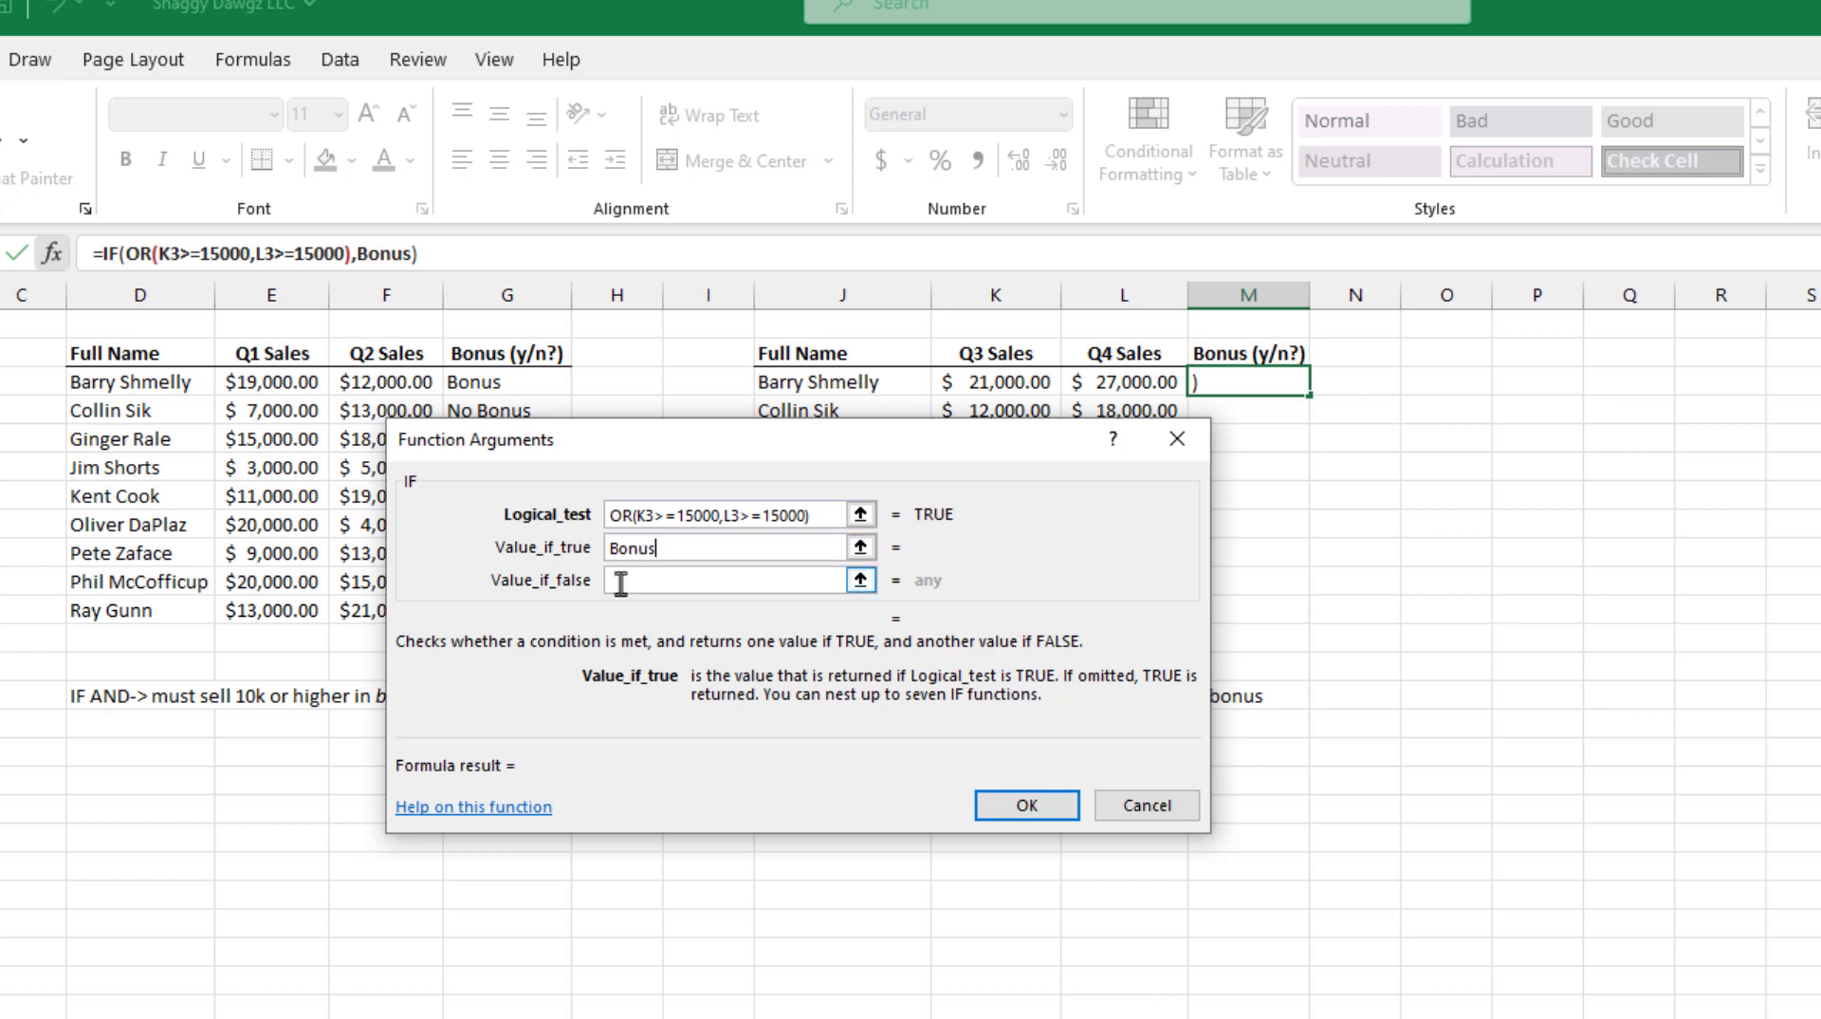
{"action": "left_click", "coordinate": [623, 580]}
{"action": "type", "text": "No Bonus"}
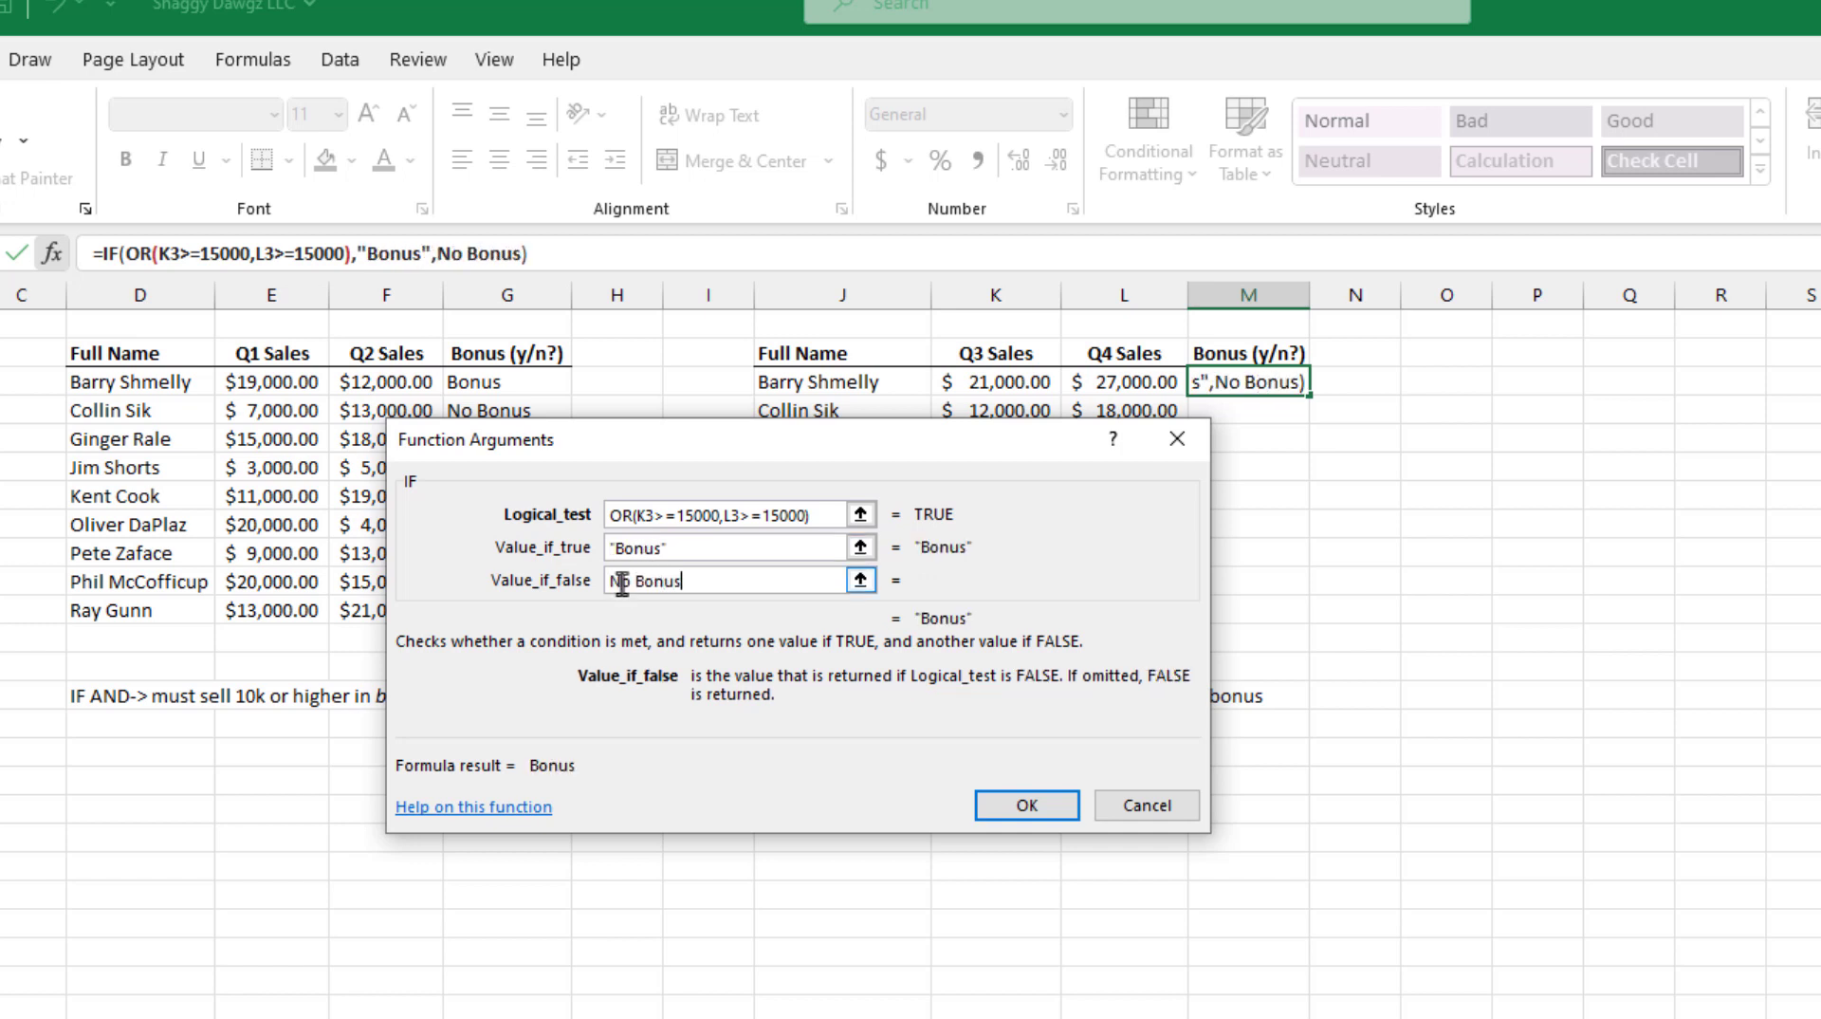
{"action": "key", "text": "Return"}
{"action": "left_click_drag", "start_coordinate": [1309, 394], "coordinate": [1309, 621]}
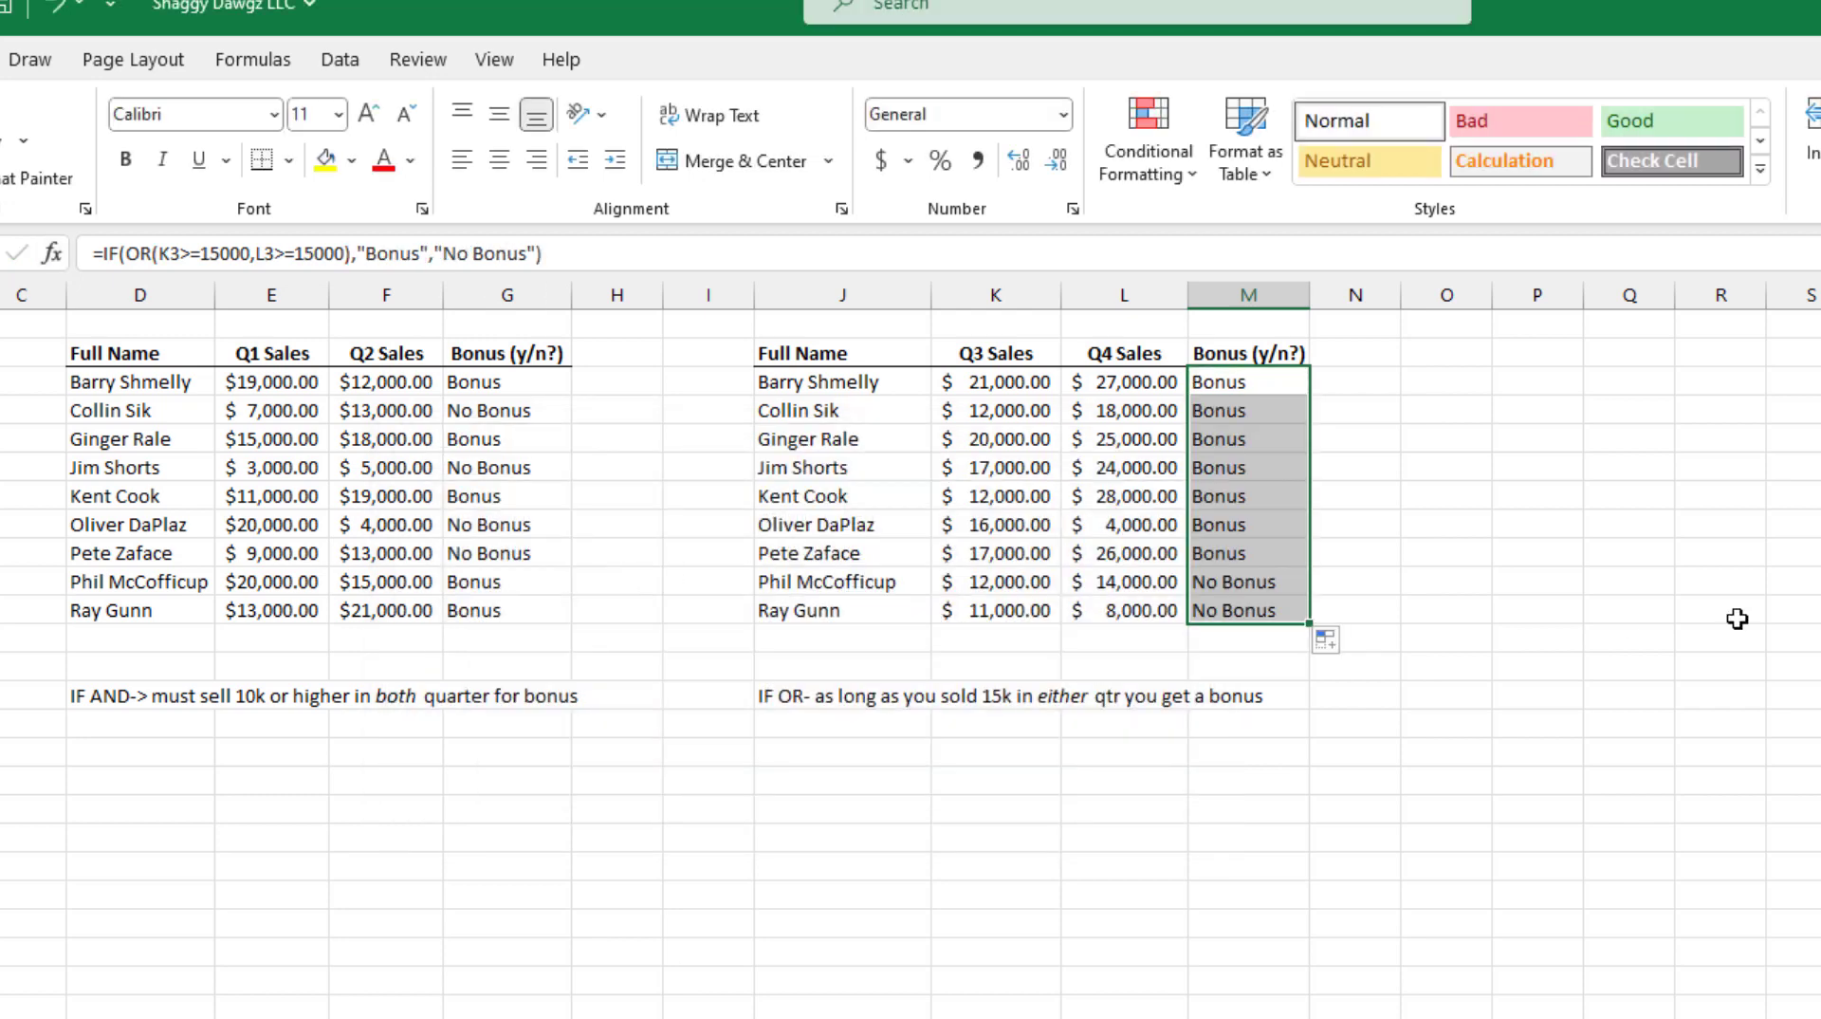
{"action": "left_click", "coordinate": [1737, 618]}
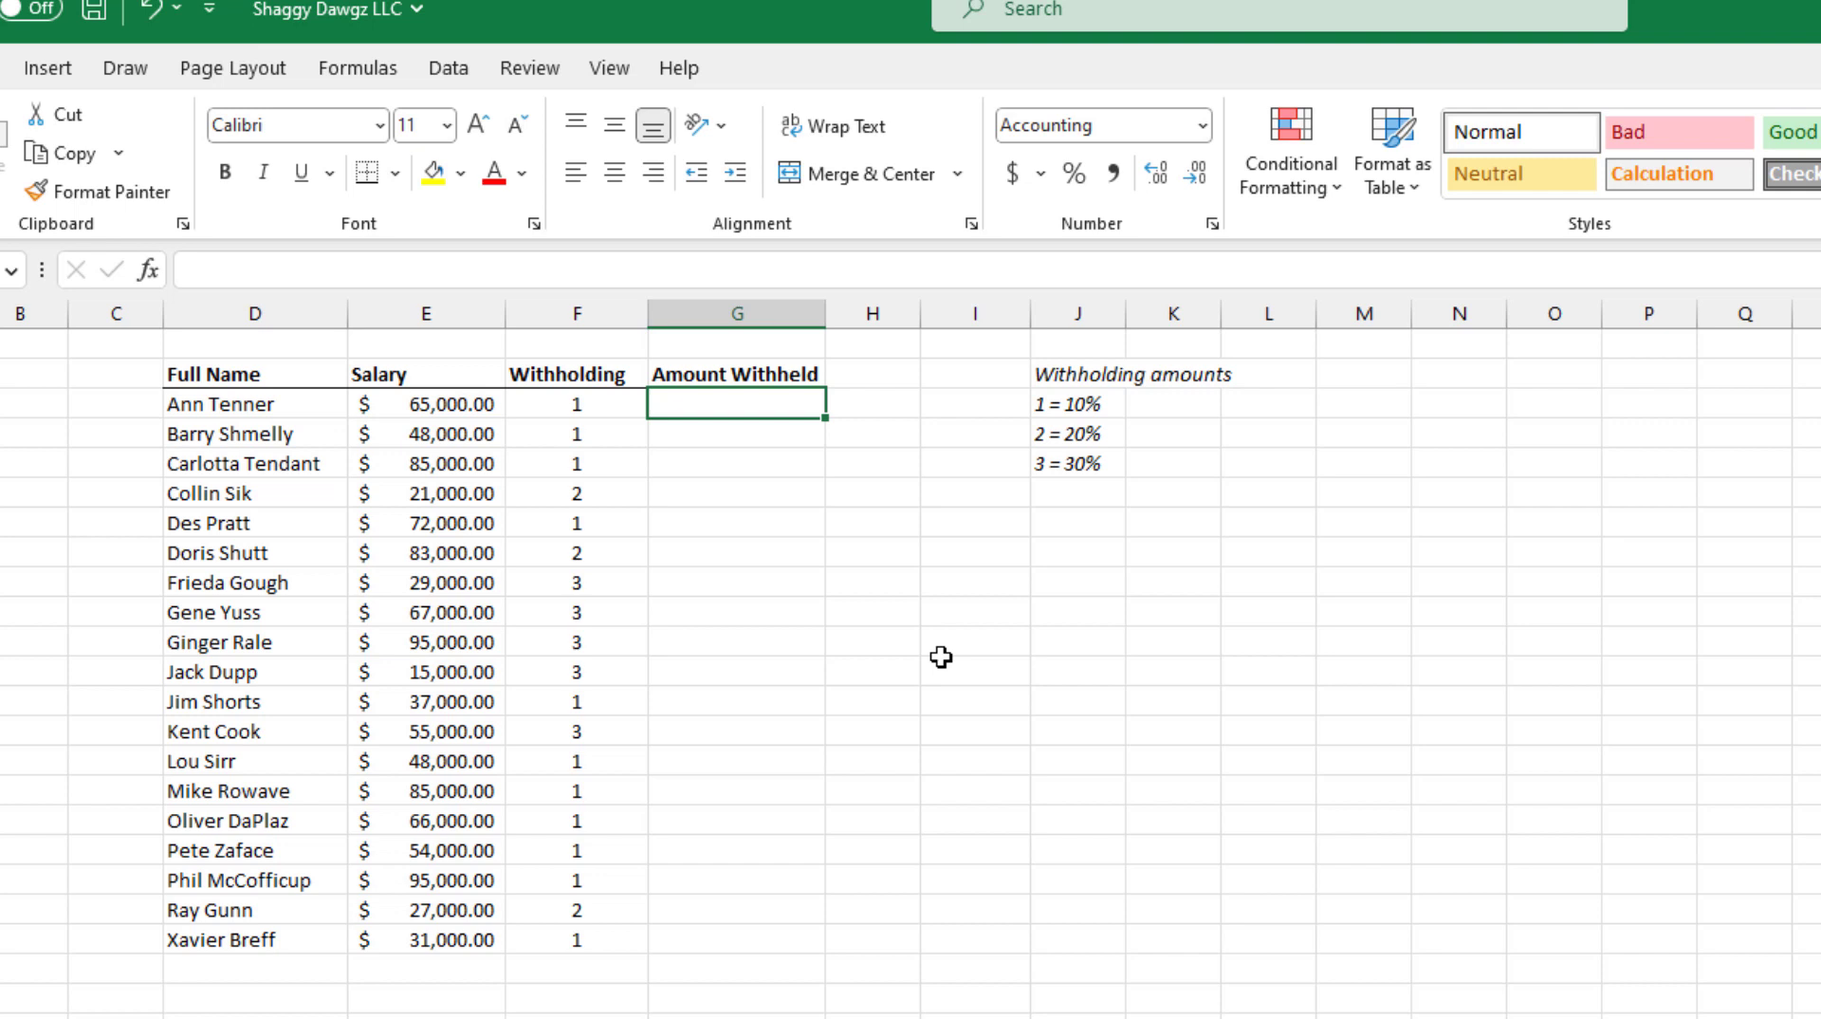
Step: Insert an IFS function in G3, the first Amount Withheld cell of the salary table
{"action": "left_click", "coordinate": [940, 656]}
{"action": "left_click", "coordinate": [149, 269]}
{"action": "type", "text": "ifs"}
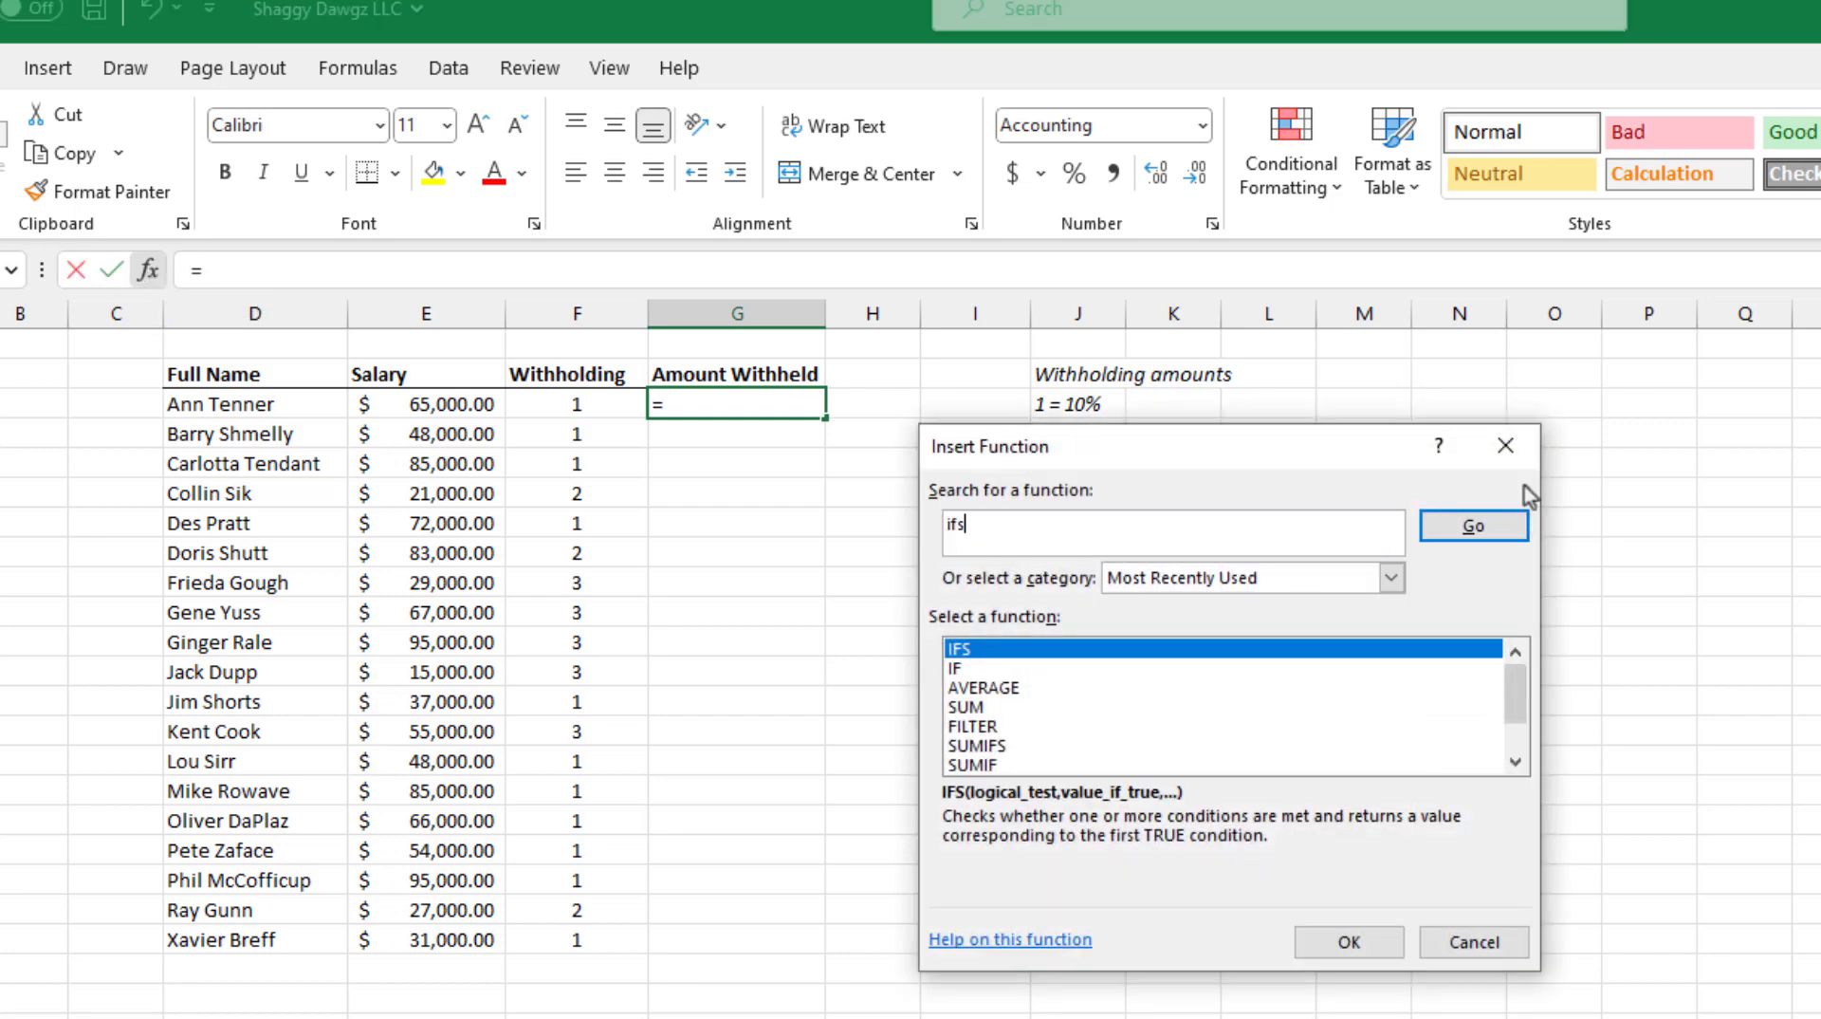
{"action": "left_click", "coordinate": [1356, 944]}
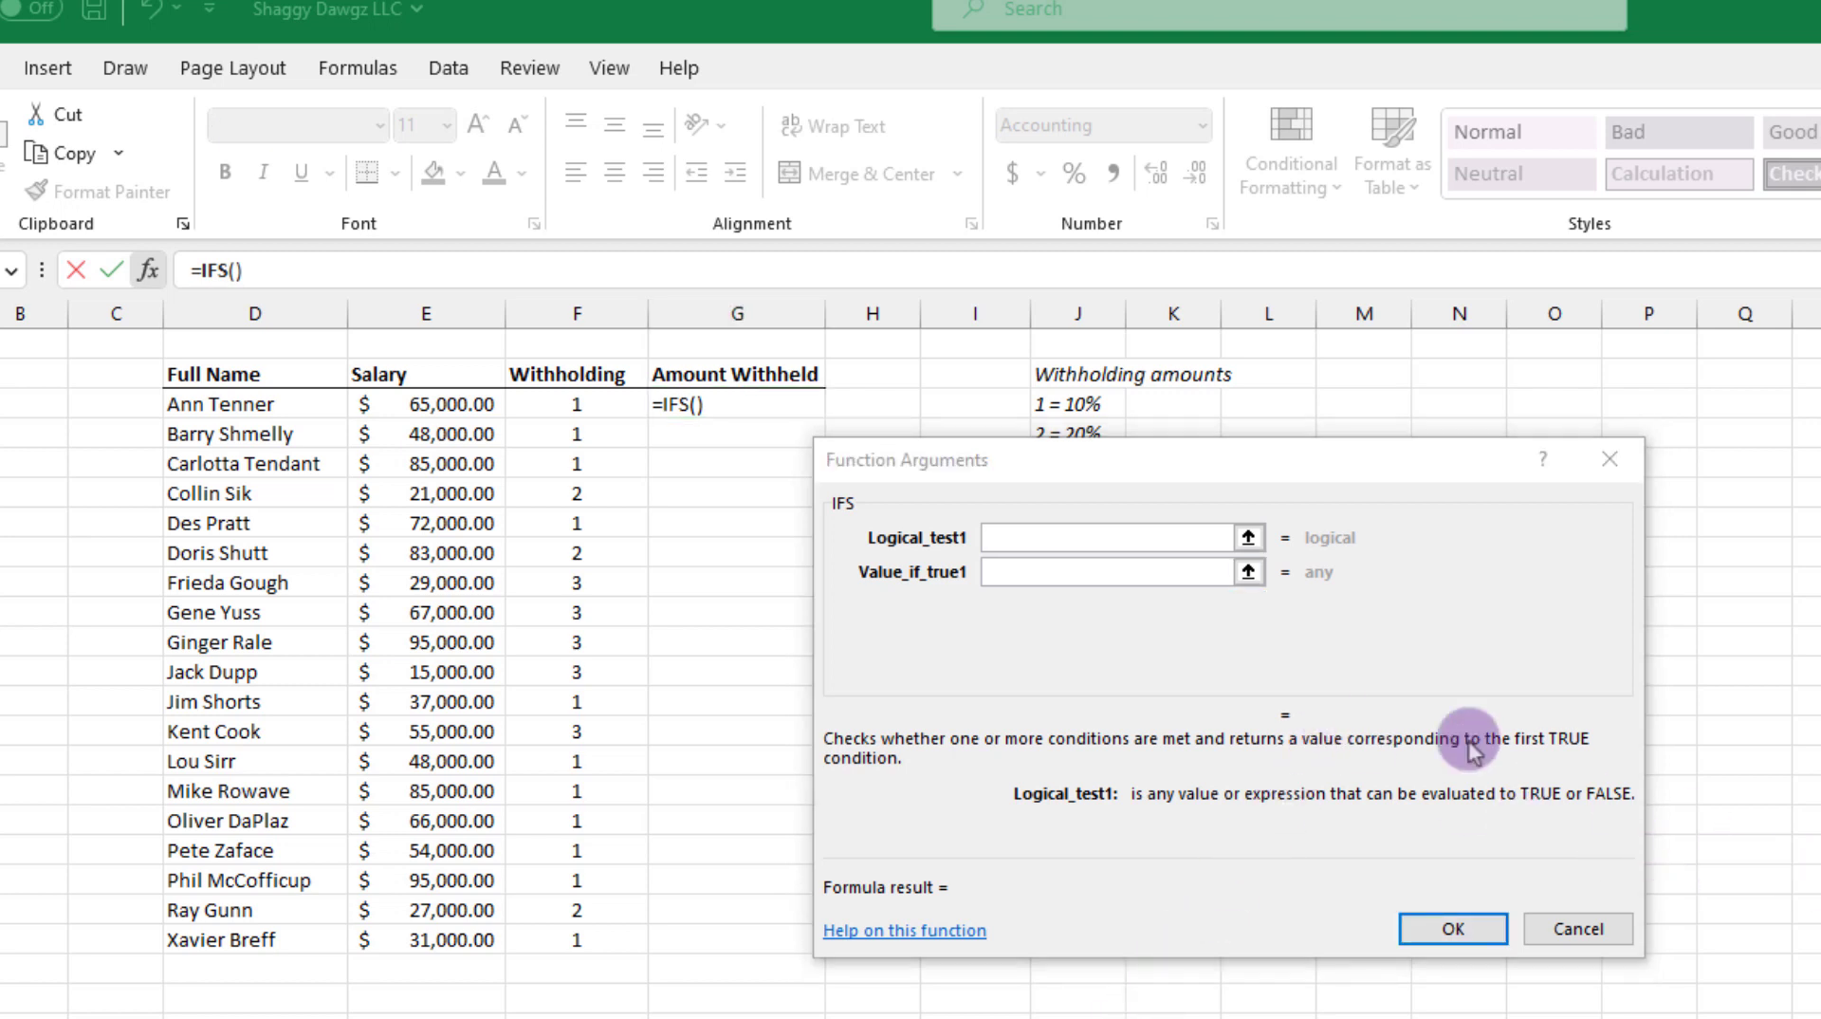
Step: Set the first IFS condition to F3=1 with the value E3*.1, for 10% withholding
{"action": "left_click", "coordinate": [589, 396]}
{"action": "left_click", "coordinate": [577, 401]}
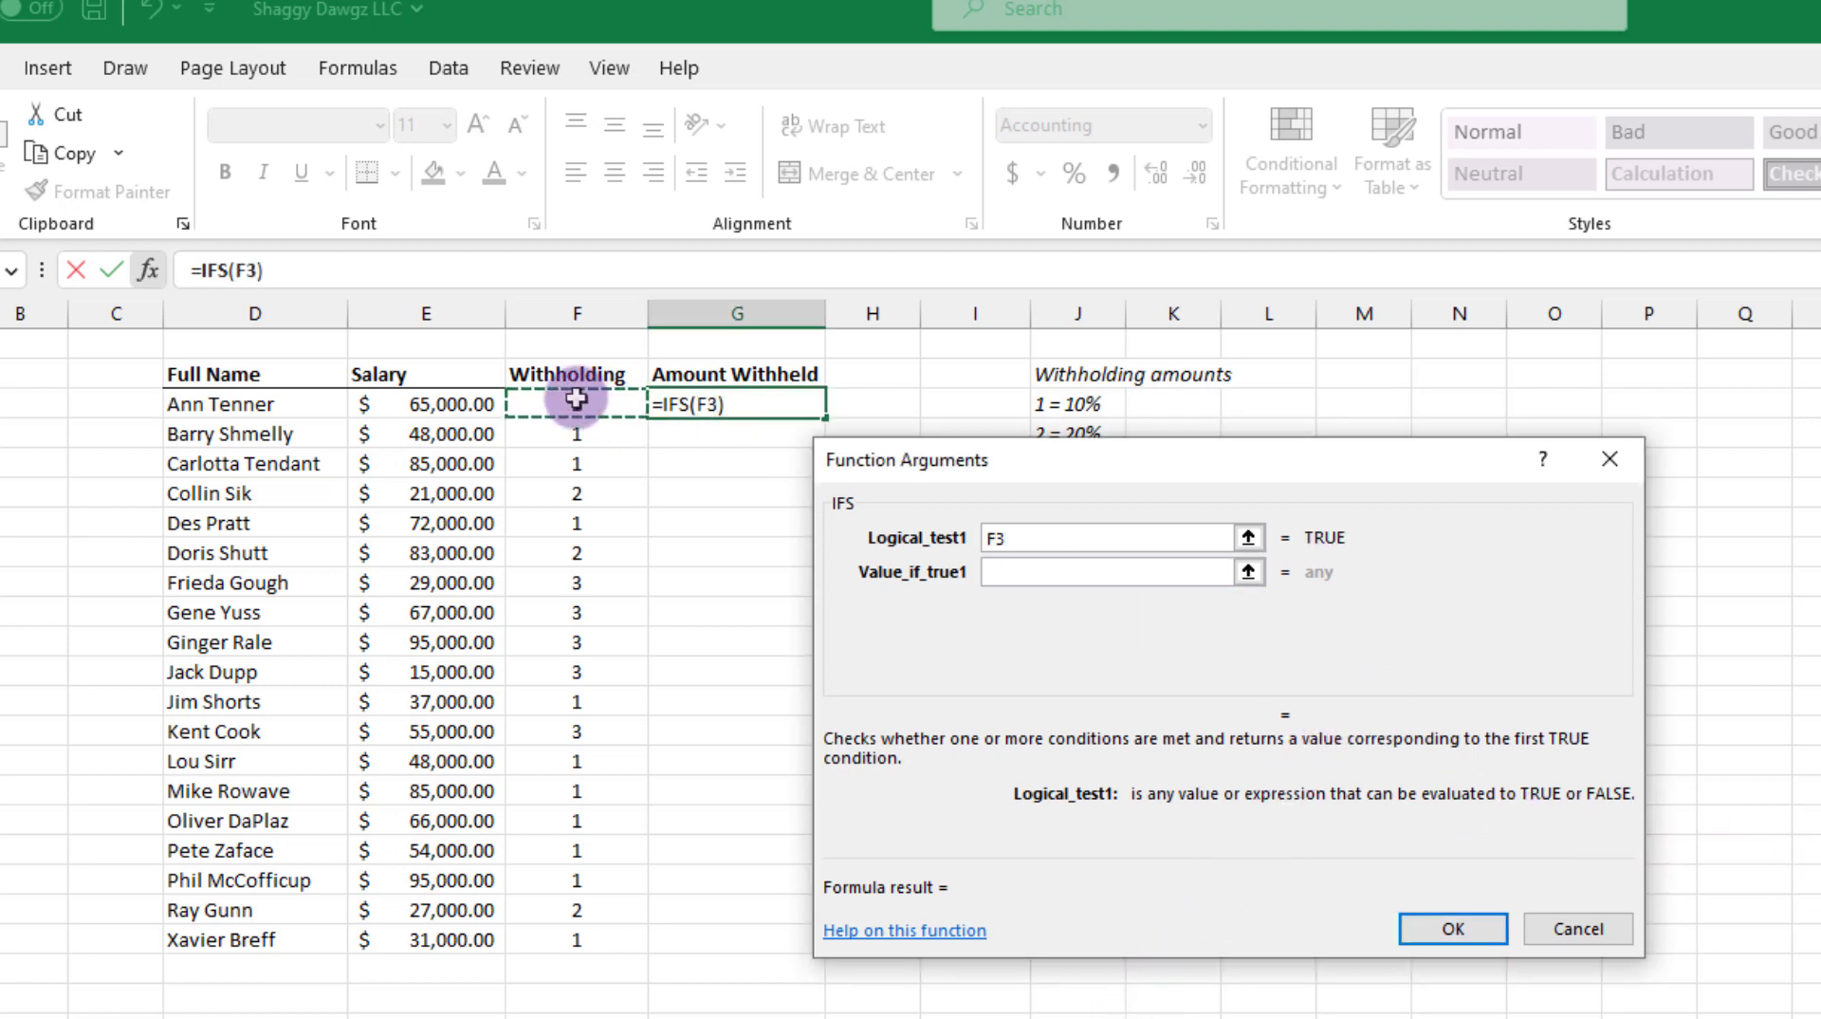
{"action": "type", "text": "=1"}
{"action": "left_click", "coordinate": [998, 575]}
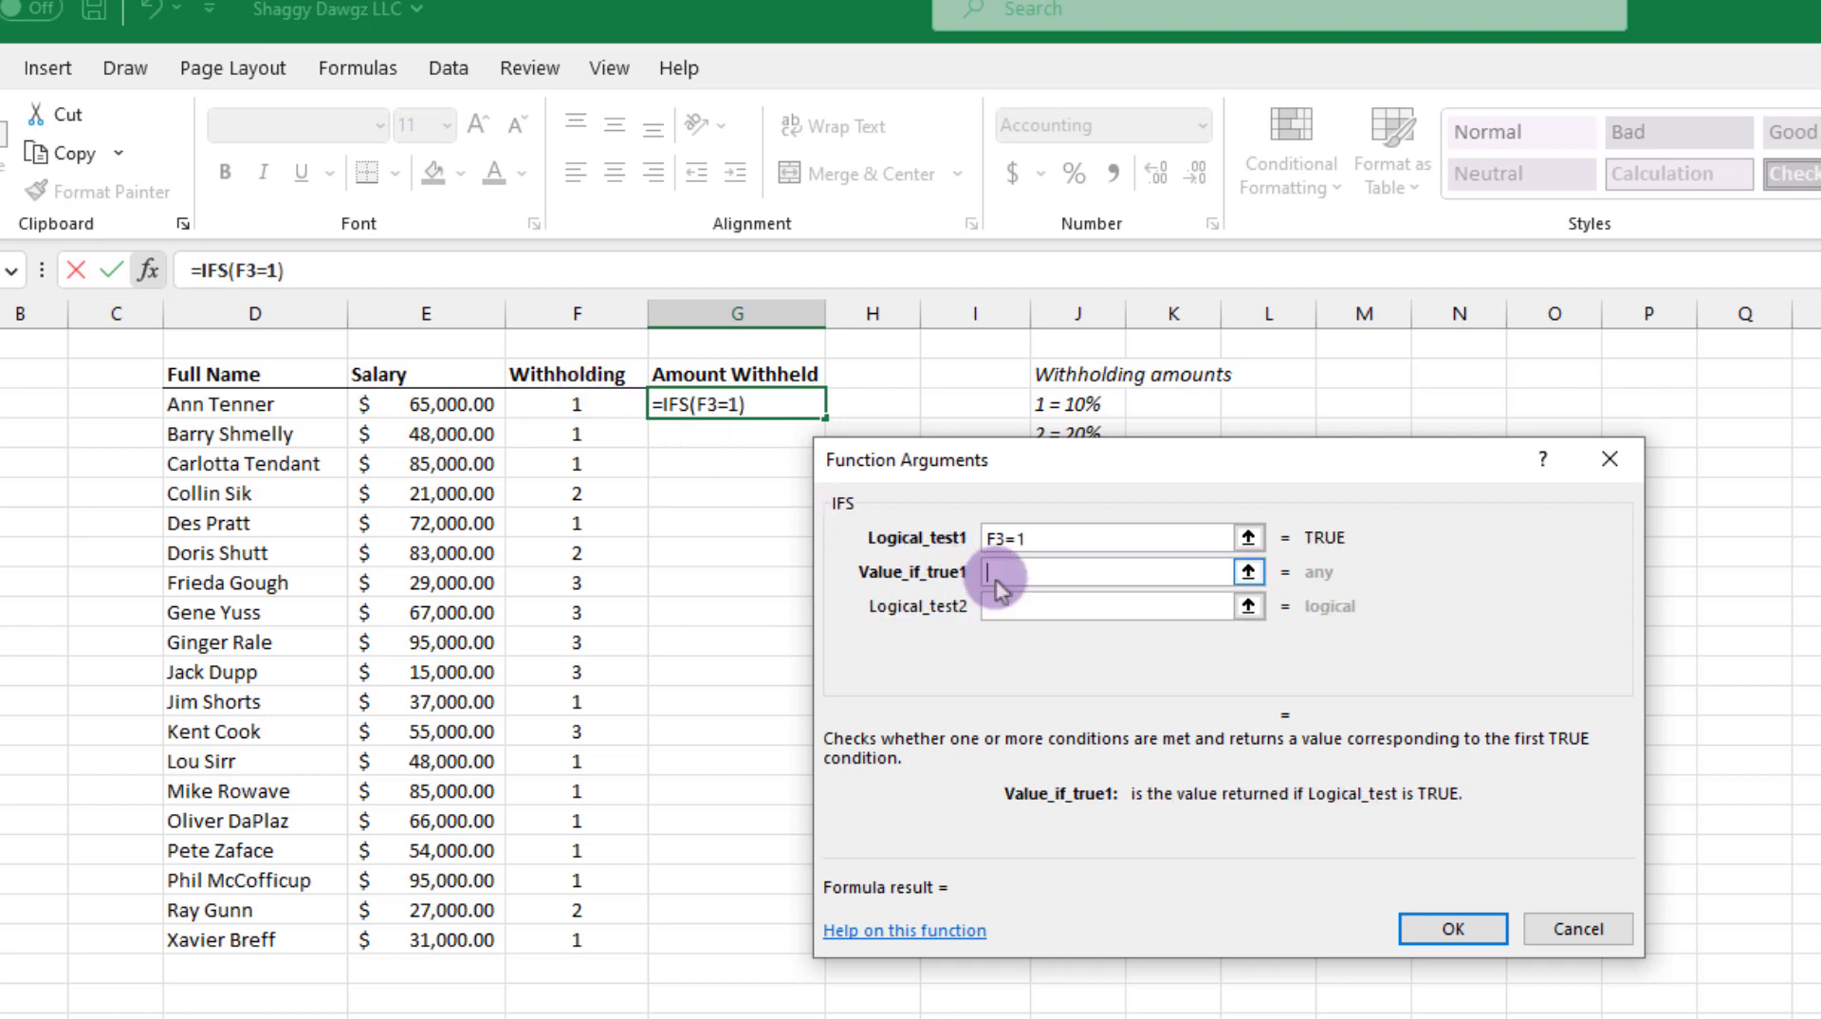
{"action": "left_click", "coordinate": [461, 403]}
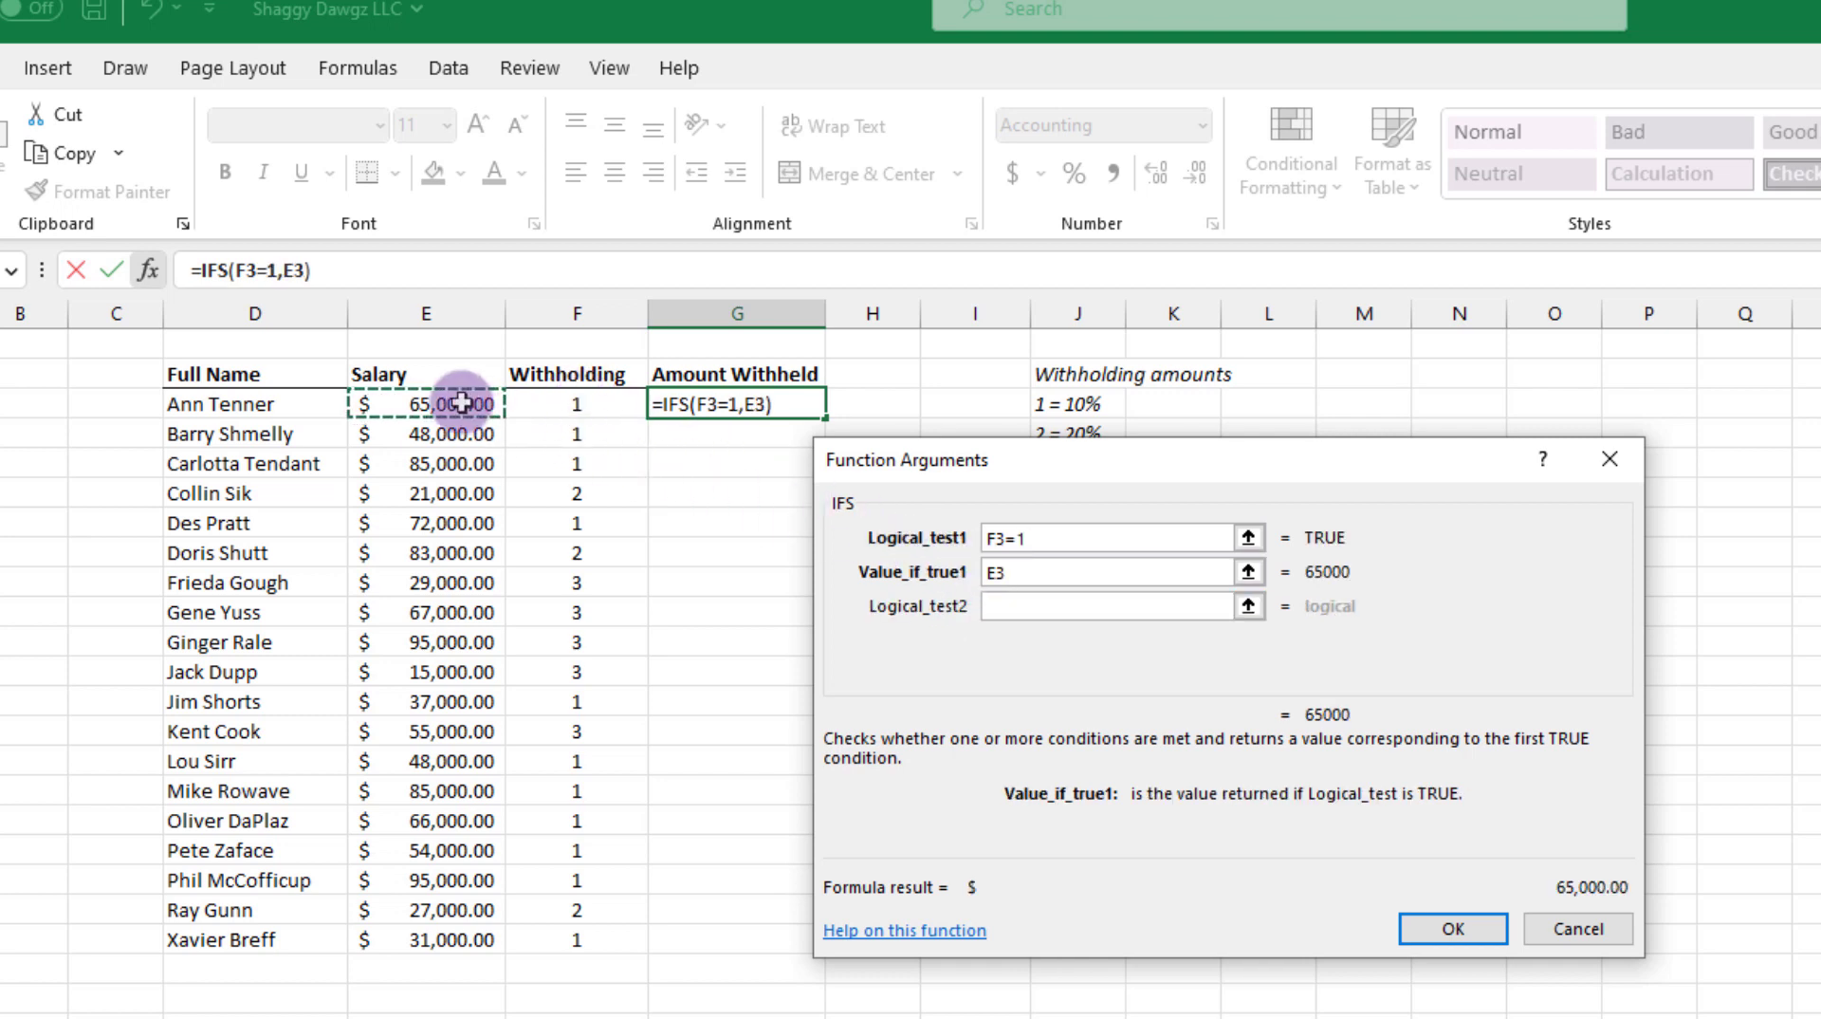
{"action": "type", "text": "*.1"}
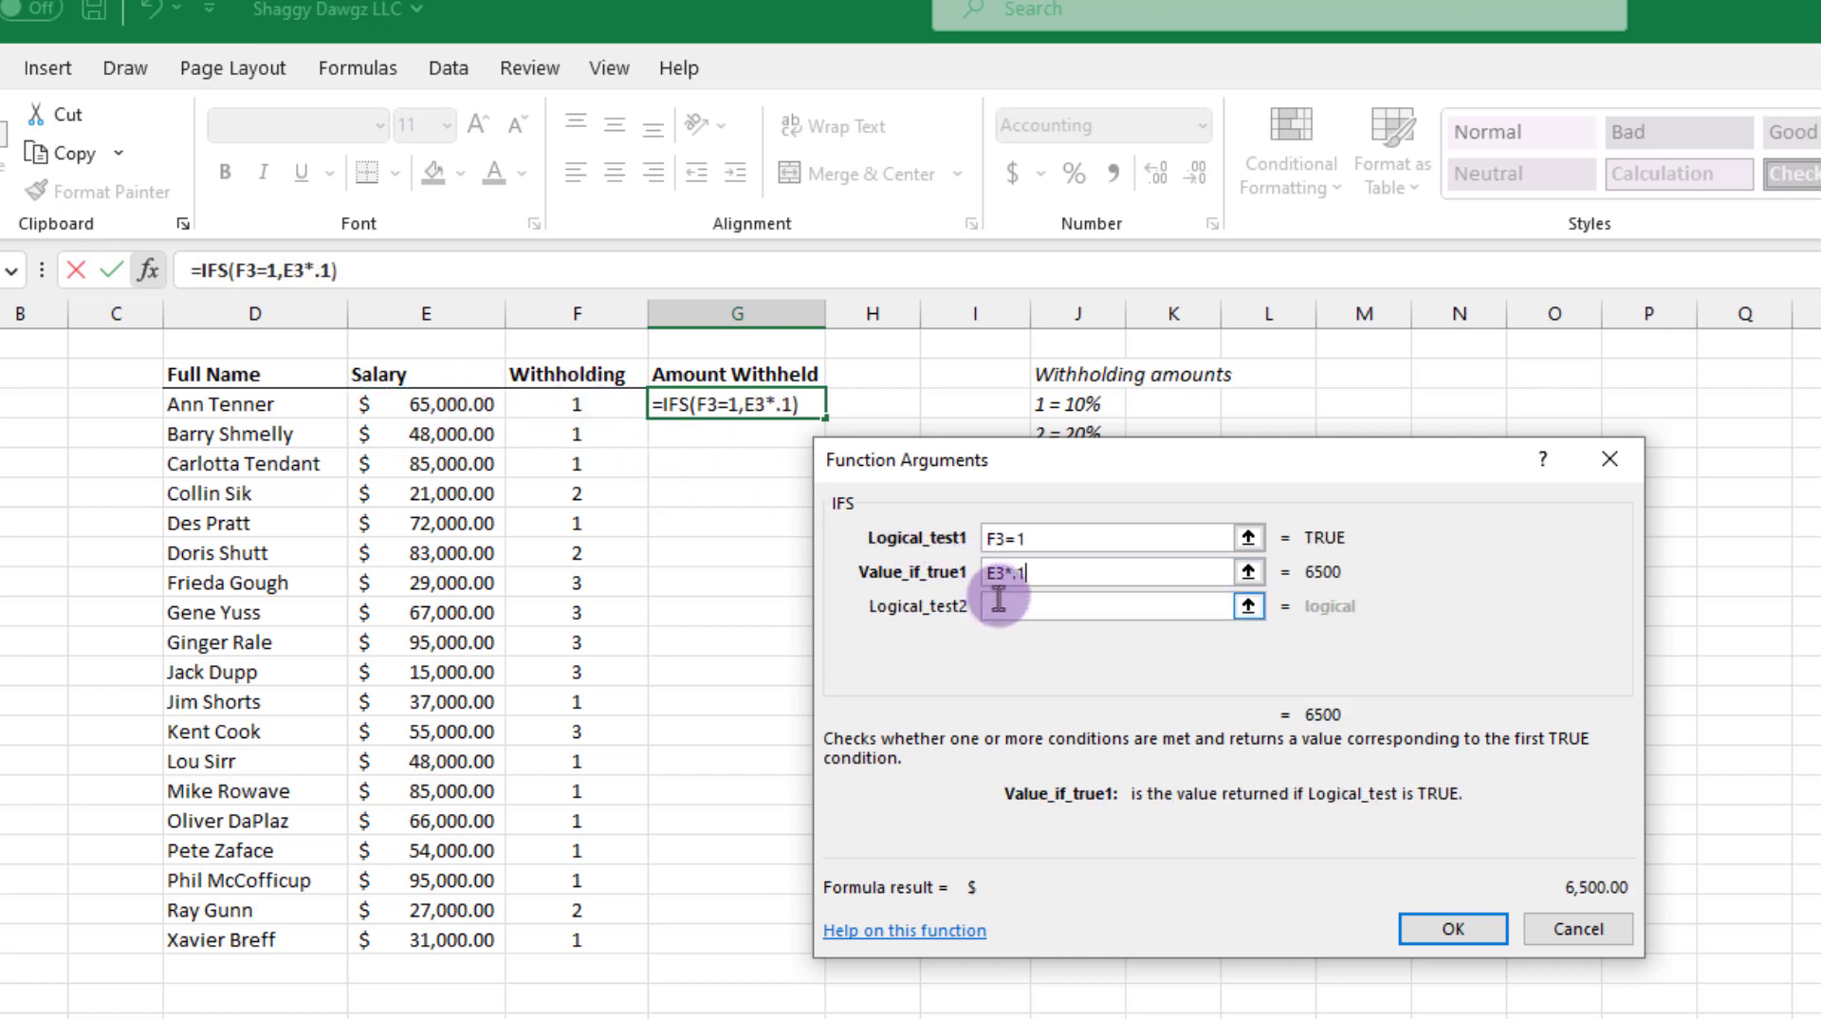
Step: Add a second IFS condition, F3=2, that returns E3*.2 for 20% withholding
{"action": "left_click", "coordinate": [998, 605]}
{"action": "left_click", "coordinate": [586, 405]}
{"action": "type", "text": "="}
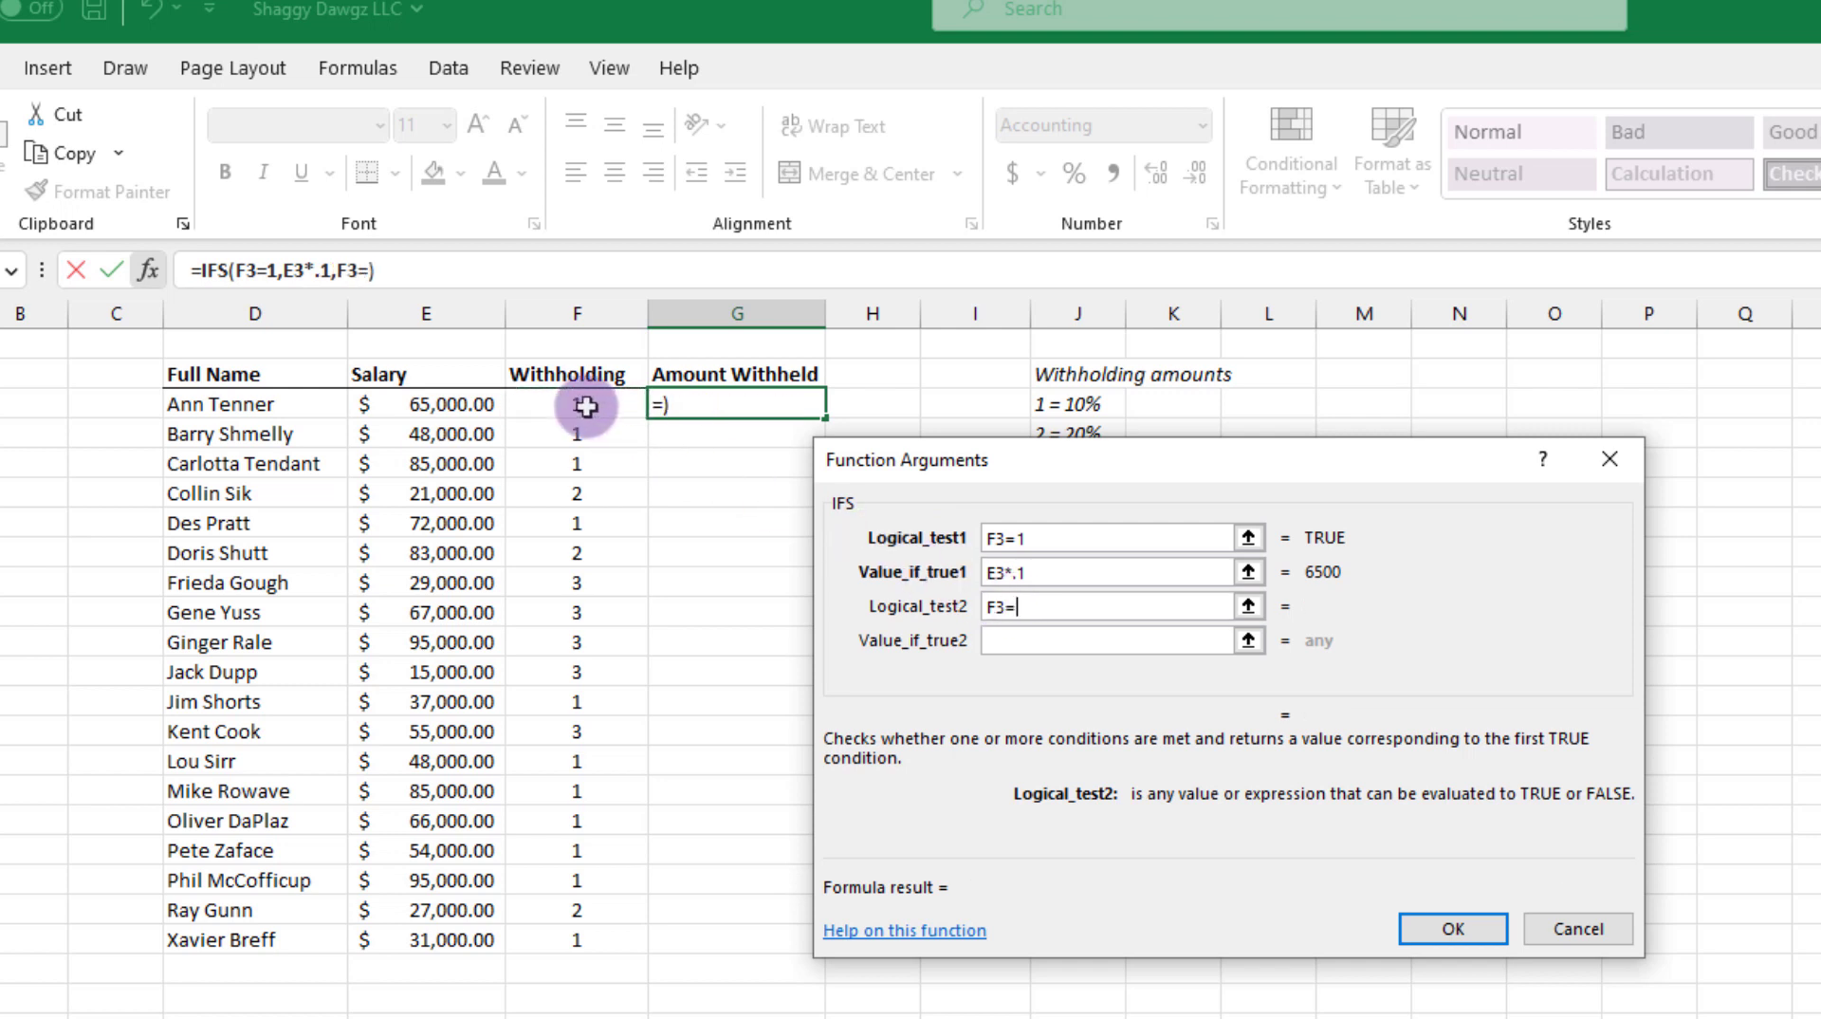
{"action": "type", "text": "2"}
{"action": "left_click", "coordinate": [1008, 637]}
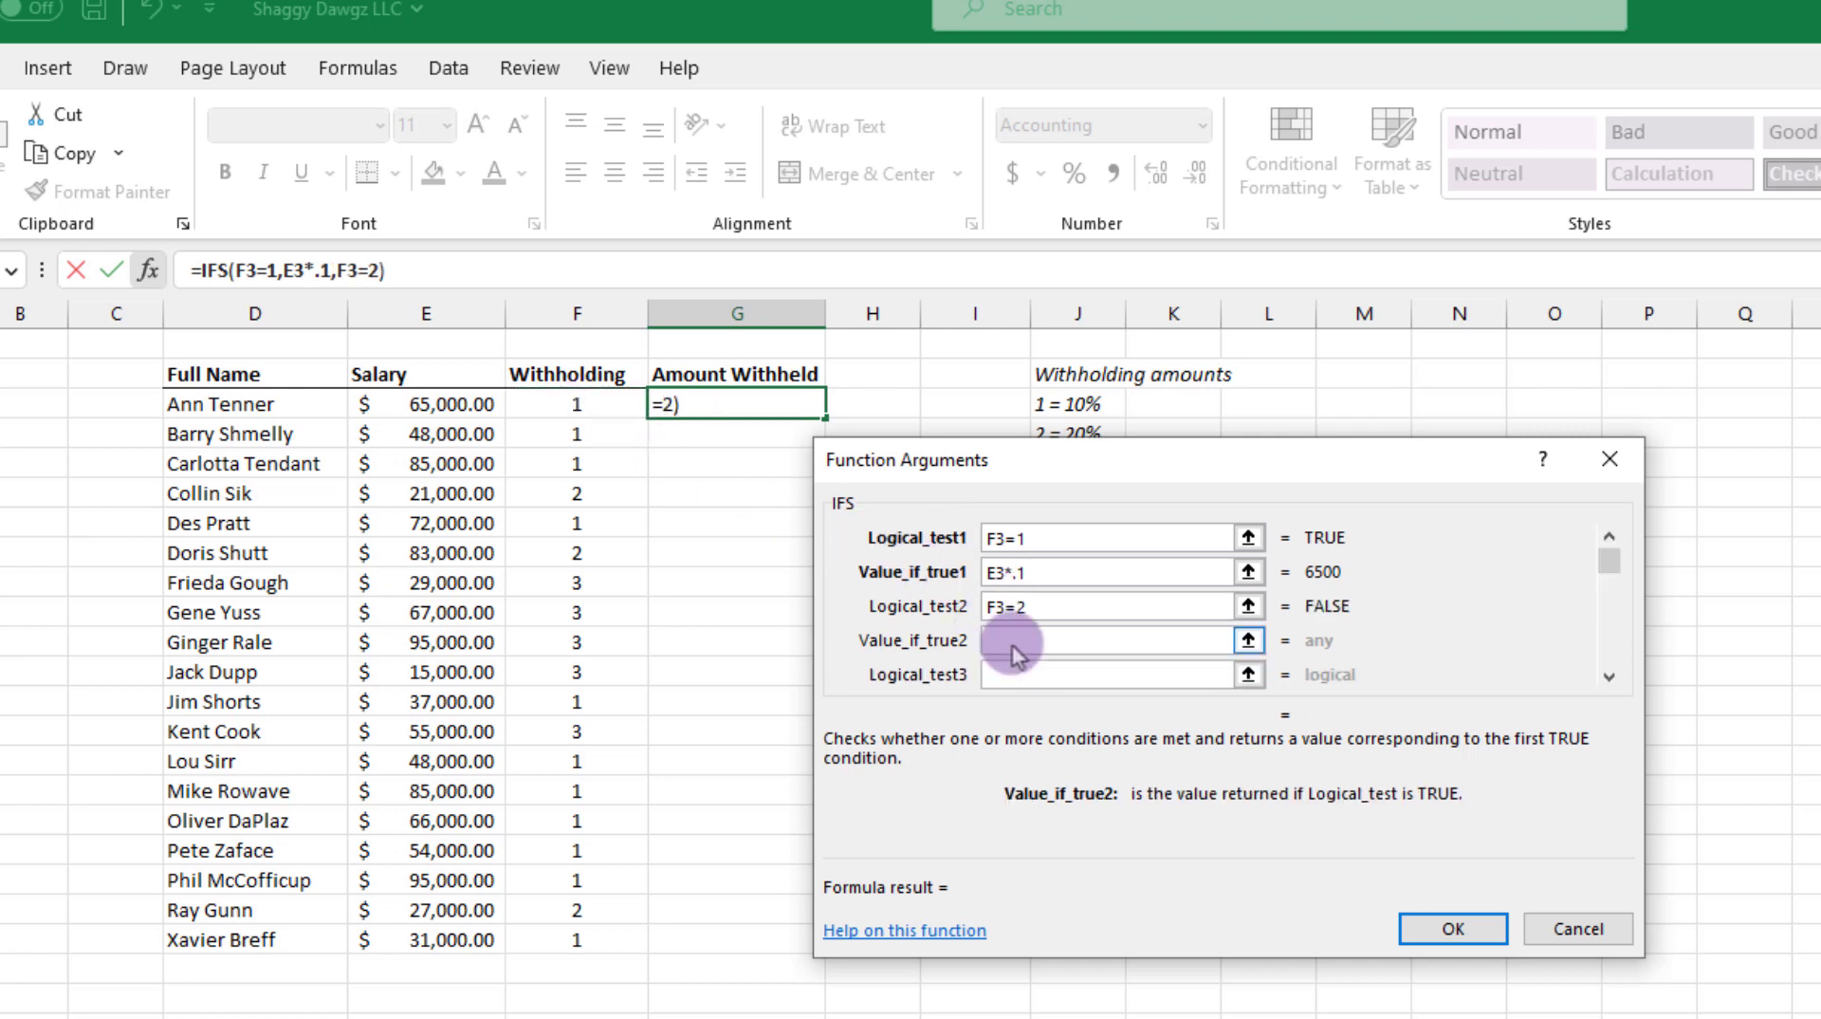
{"action": "left_click", "coordinate": [464, 413]}
{"action": "type", "text": "*.2"}
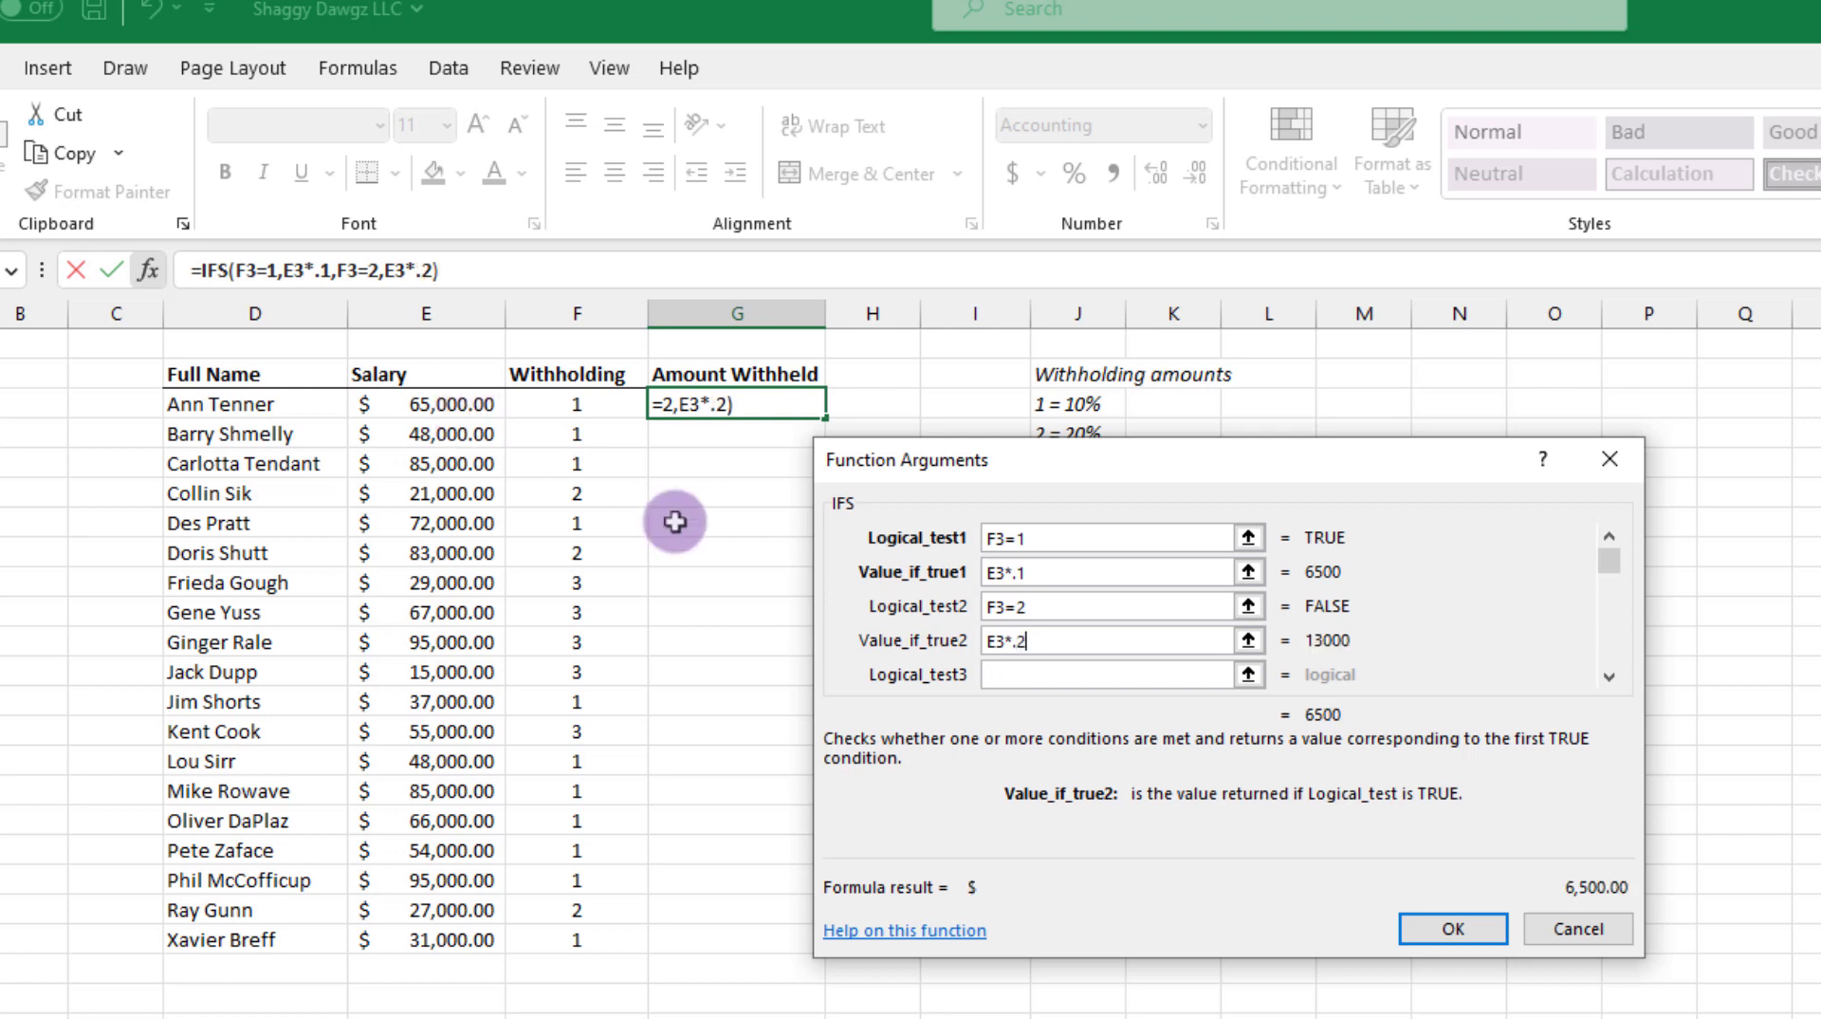
Step: Add a third IFS condition, F3=3, that returns E3*.3 for 30% withholding
{"action": "left_click", "coordinate": [1010, 675]}
{"action": "left_click", "coordinate": [584, 404]}
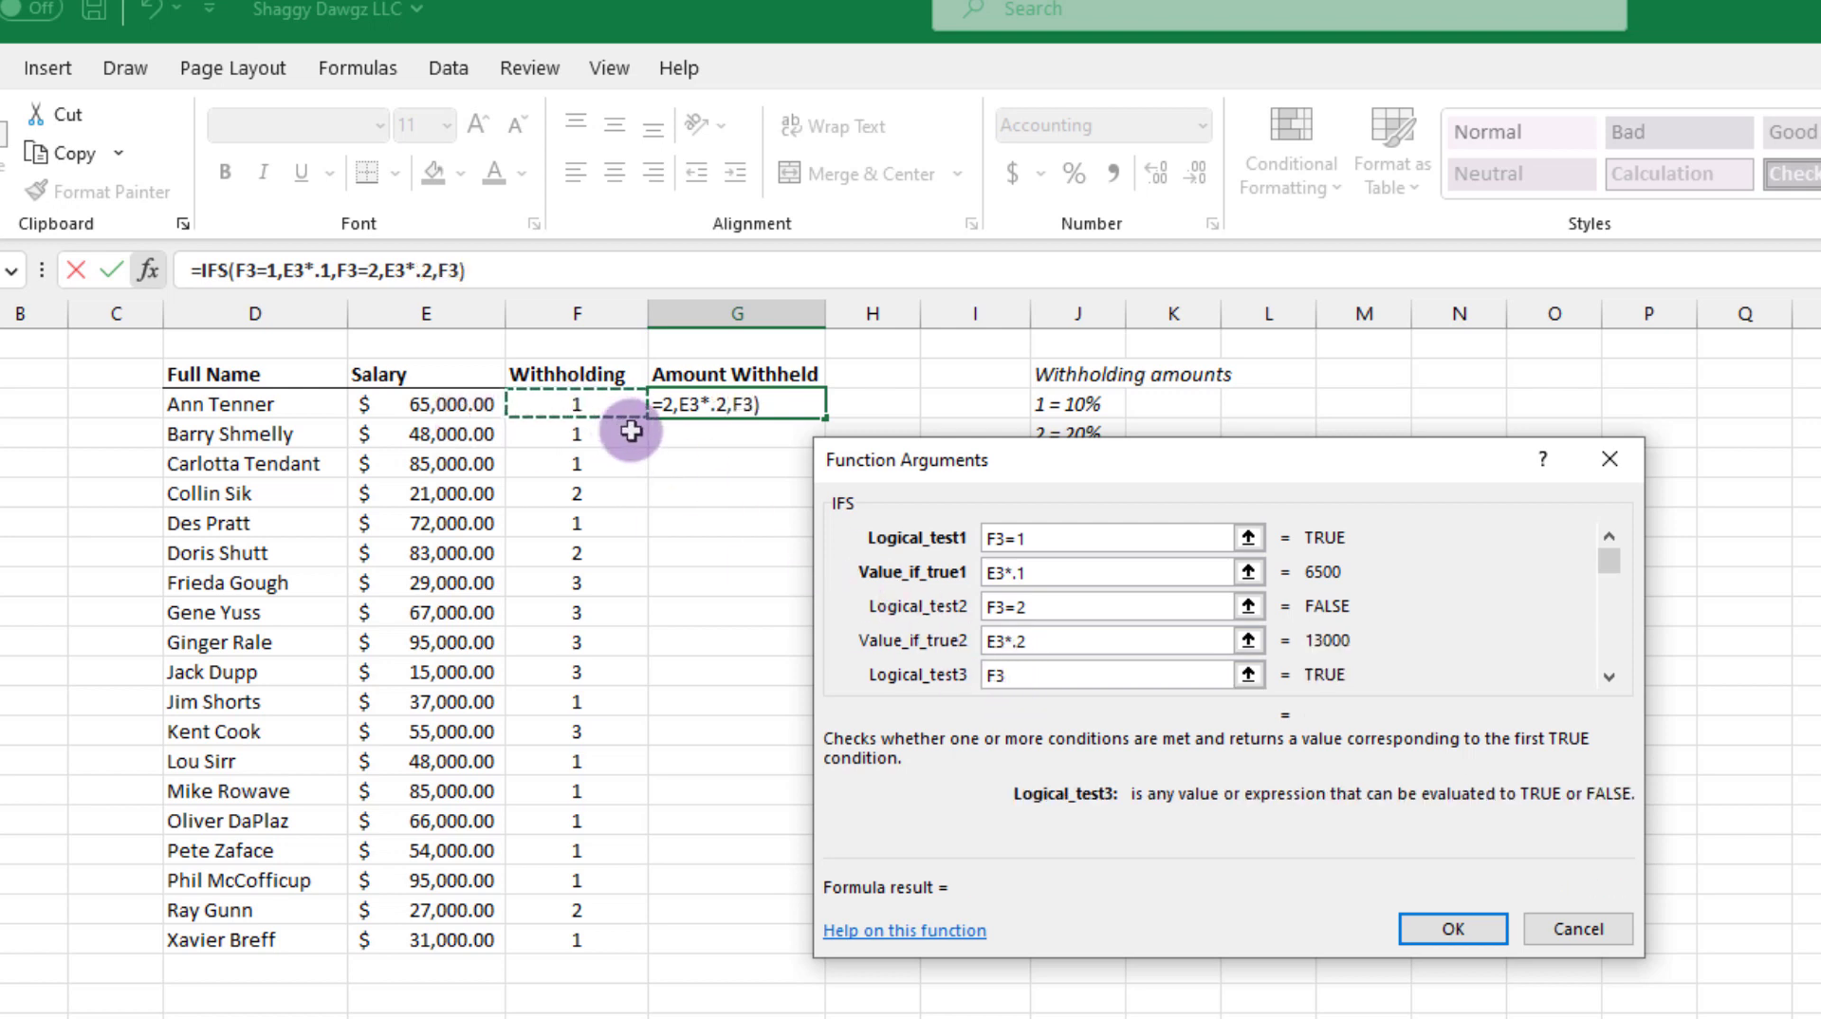
{"action": "type", "text": "=3"}
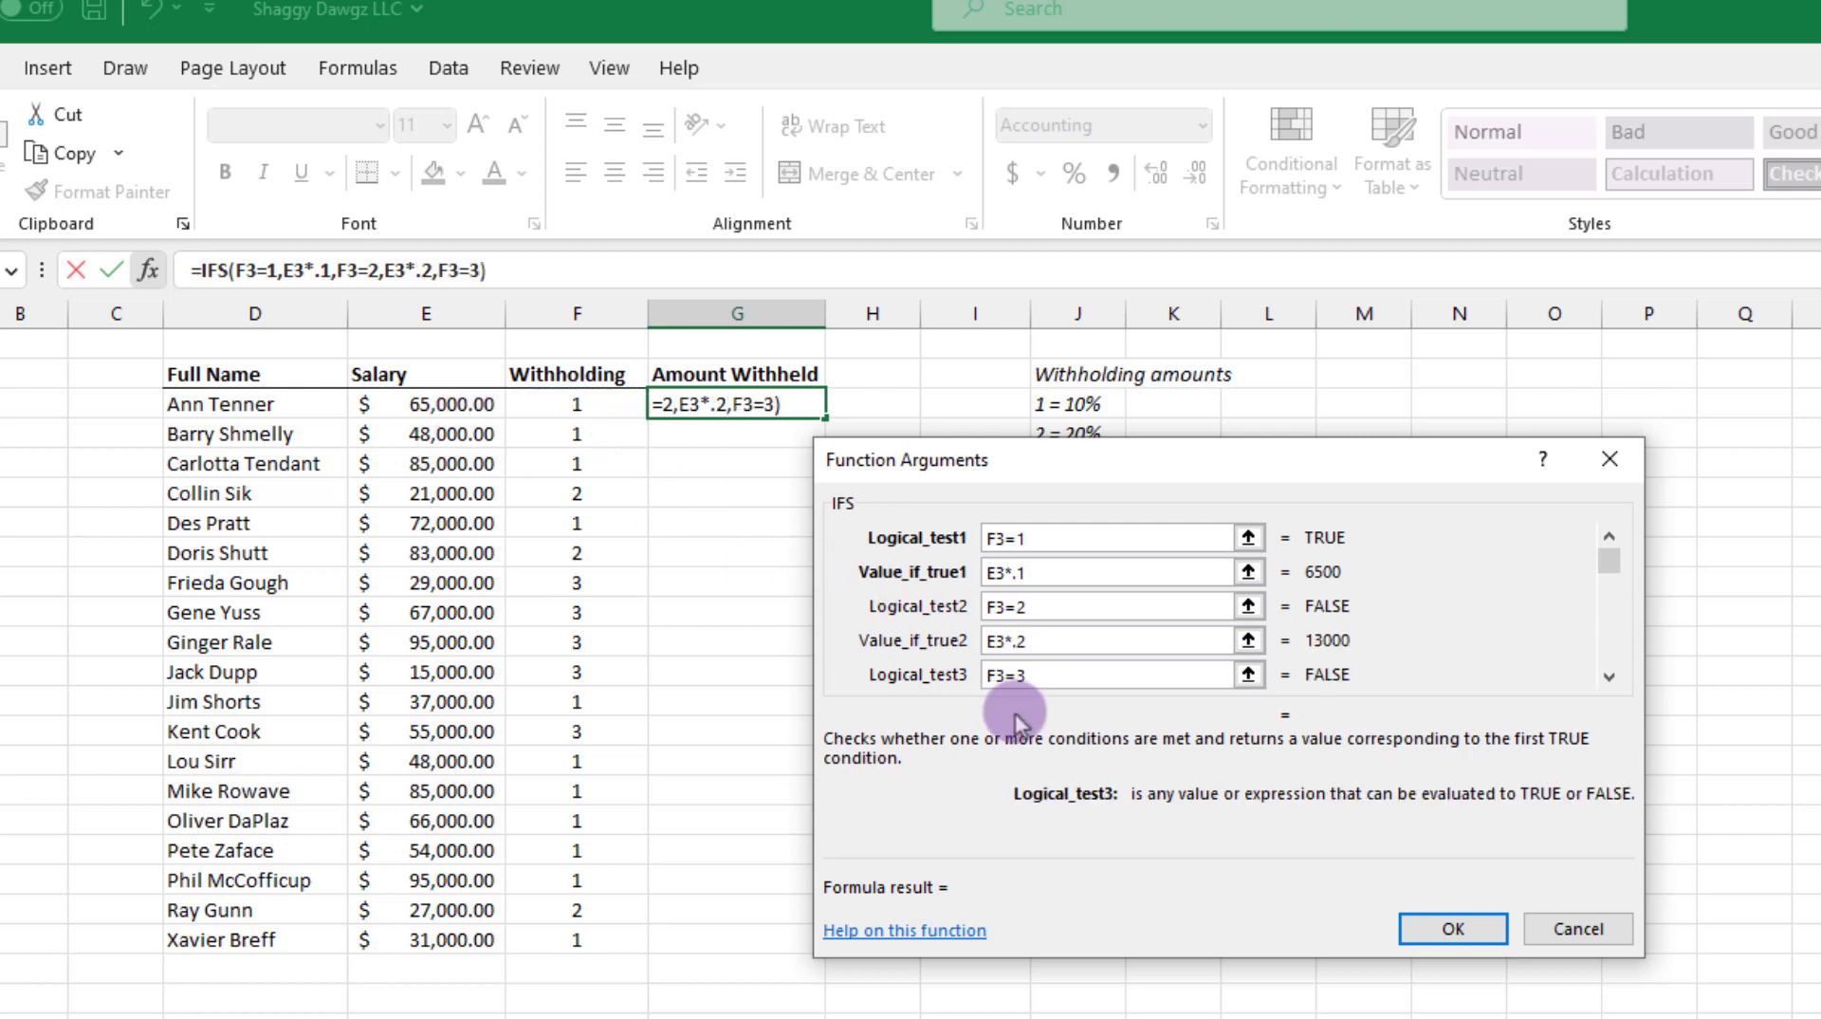
{"action": "left_click", "coordinate": [1609, 678]}
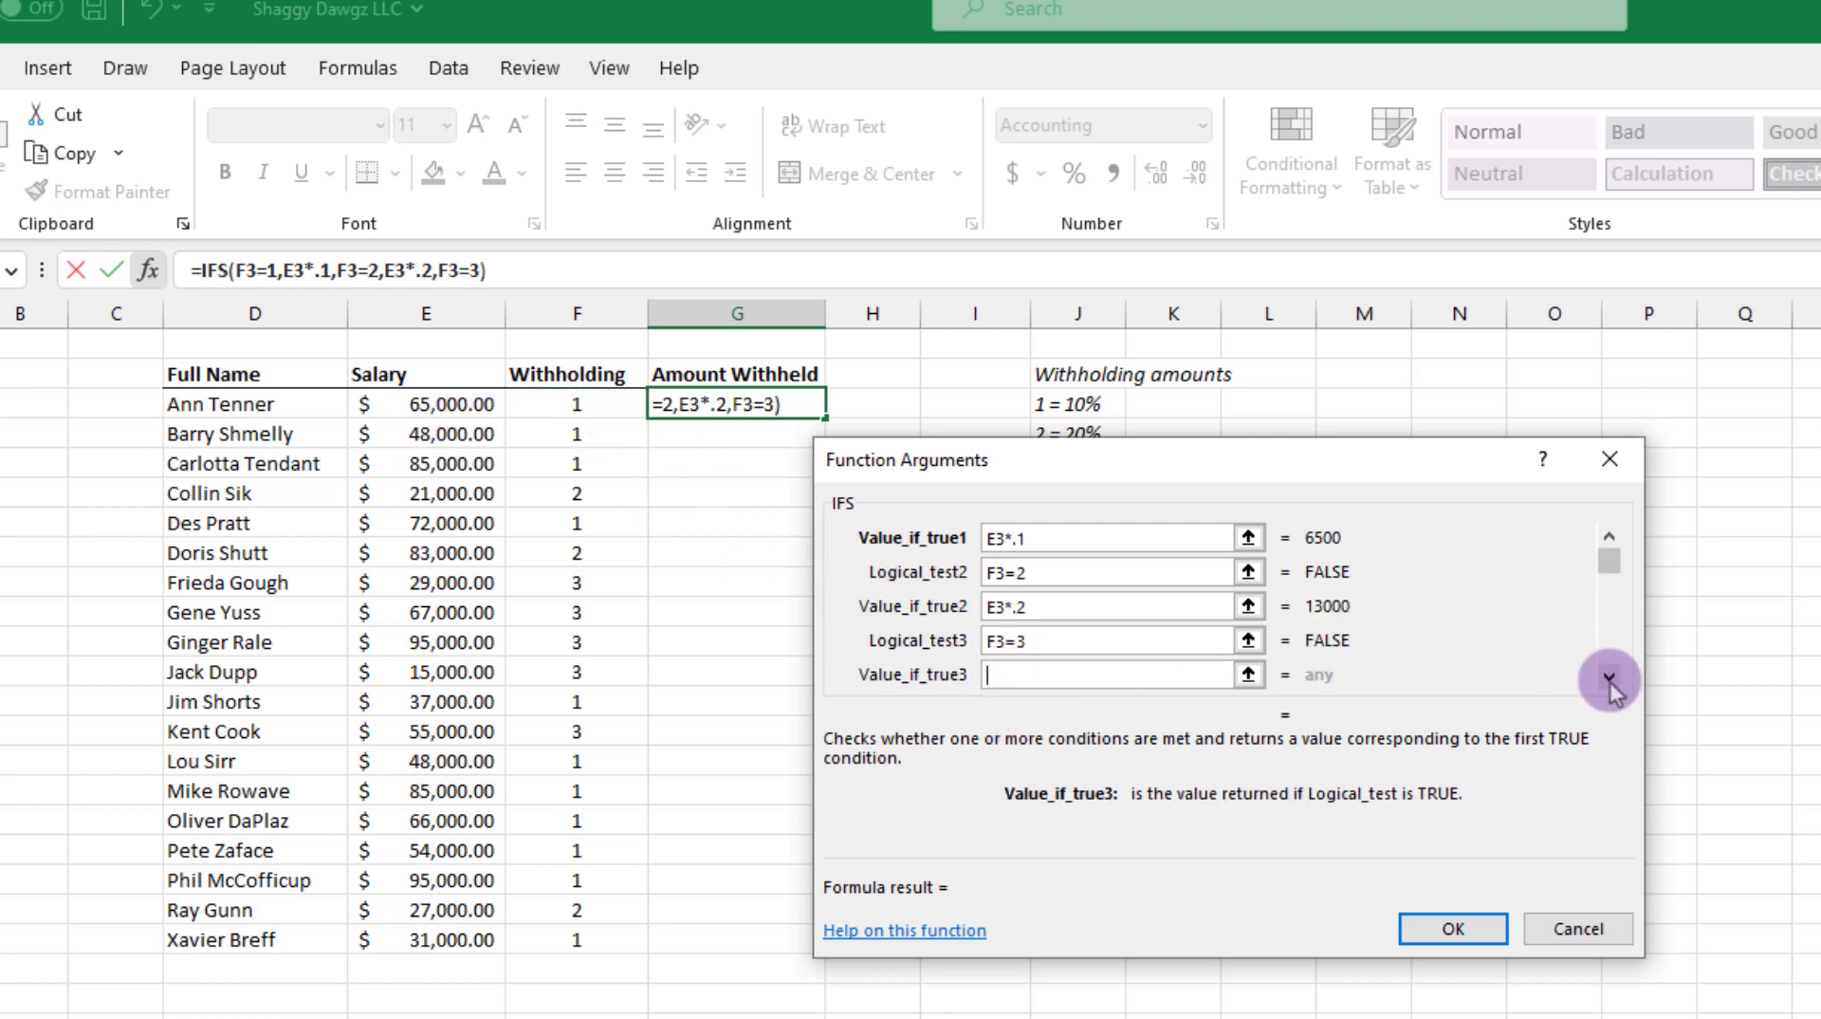
{"action": "left_click", "coordinate": [454, 404]}
{"action": "type", "text": "*.3"}
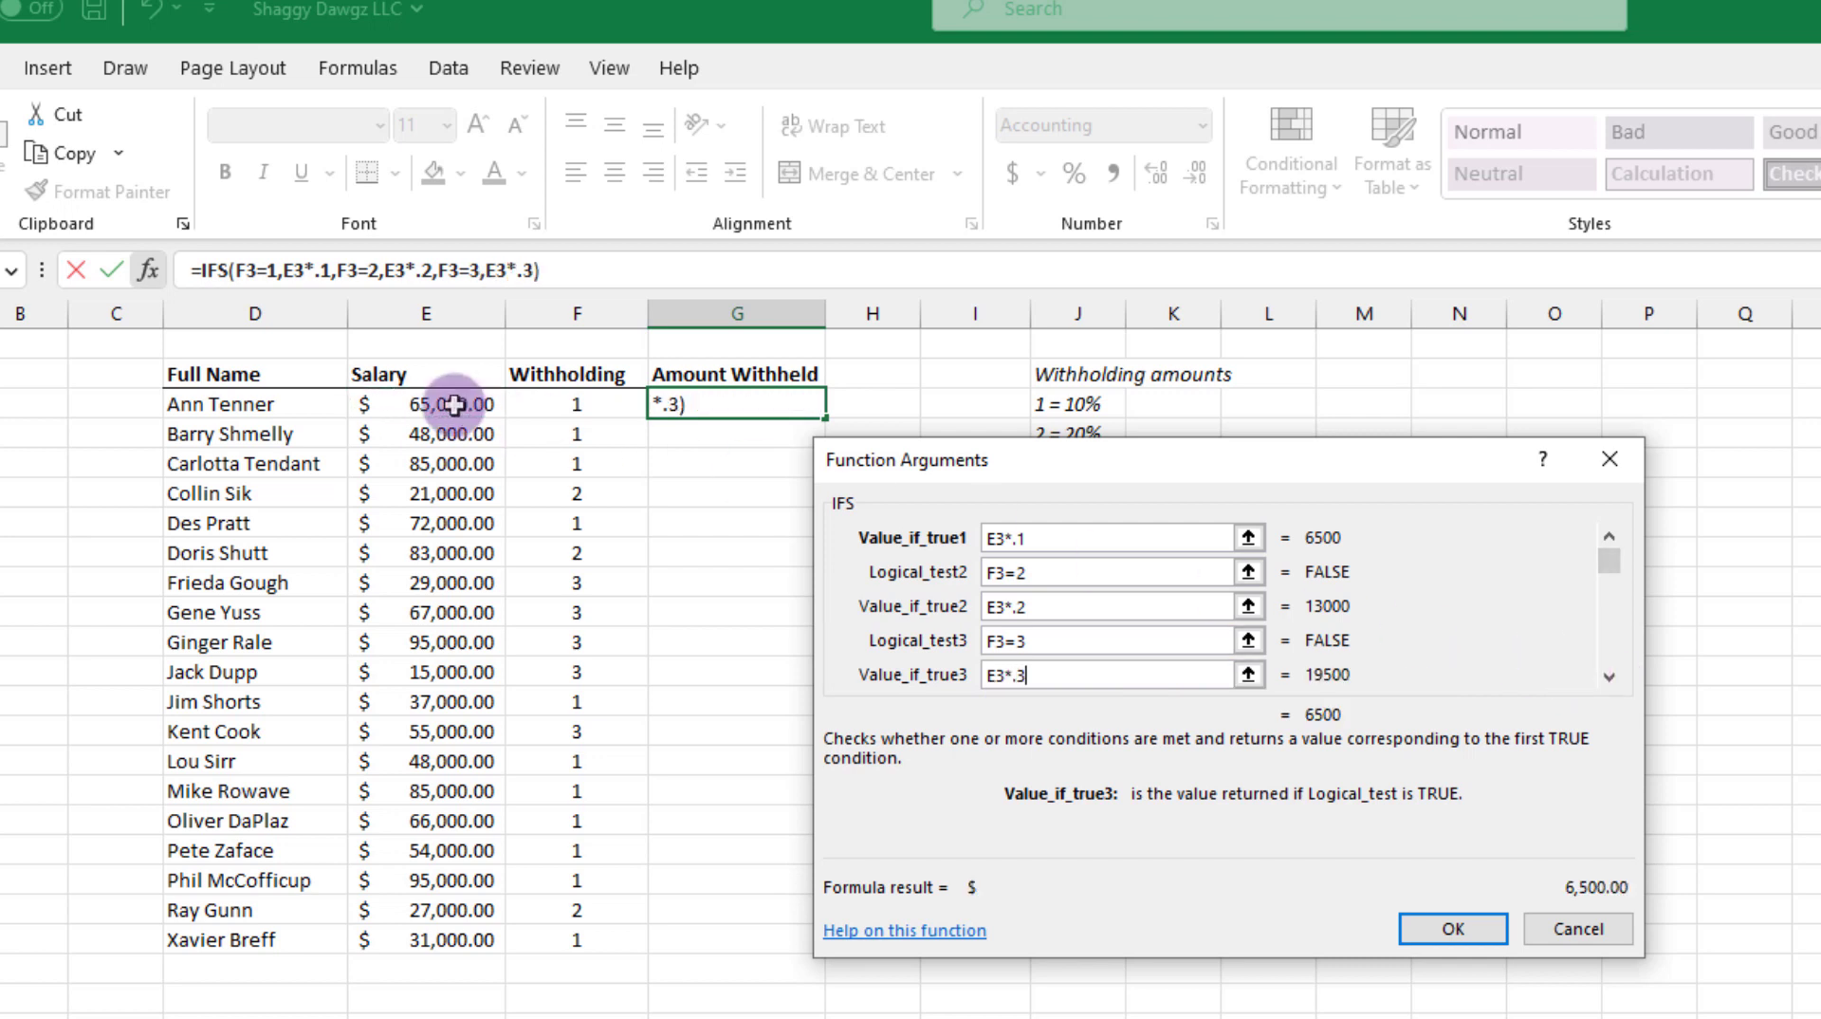
Step: Add a fallback condition, true, that returns Not Applicable, and copy the finished IFS formula down to G21
{"action": "key", "text": "Tab"}
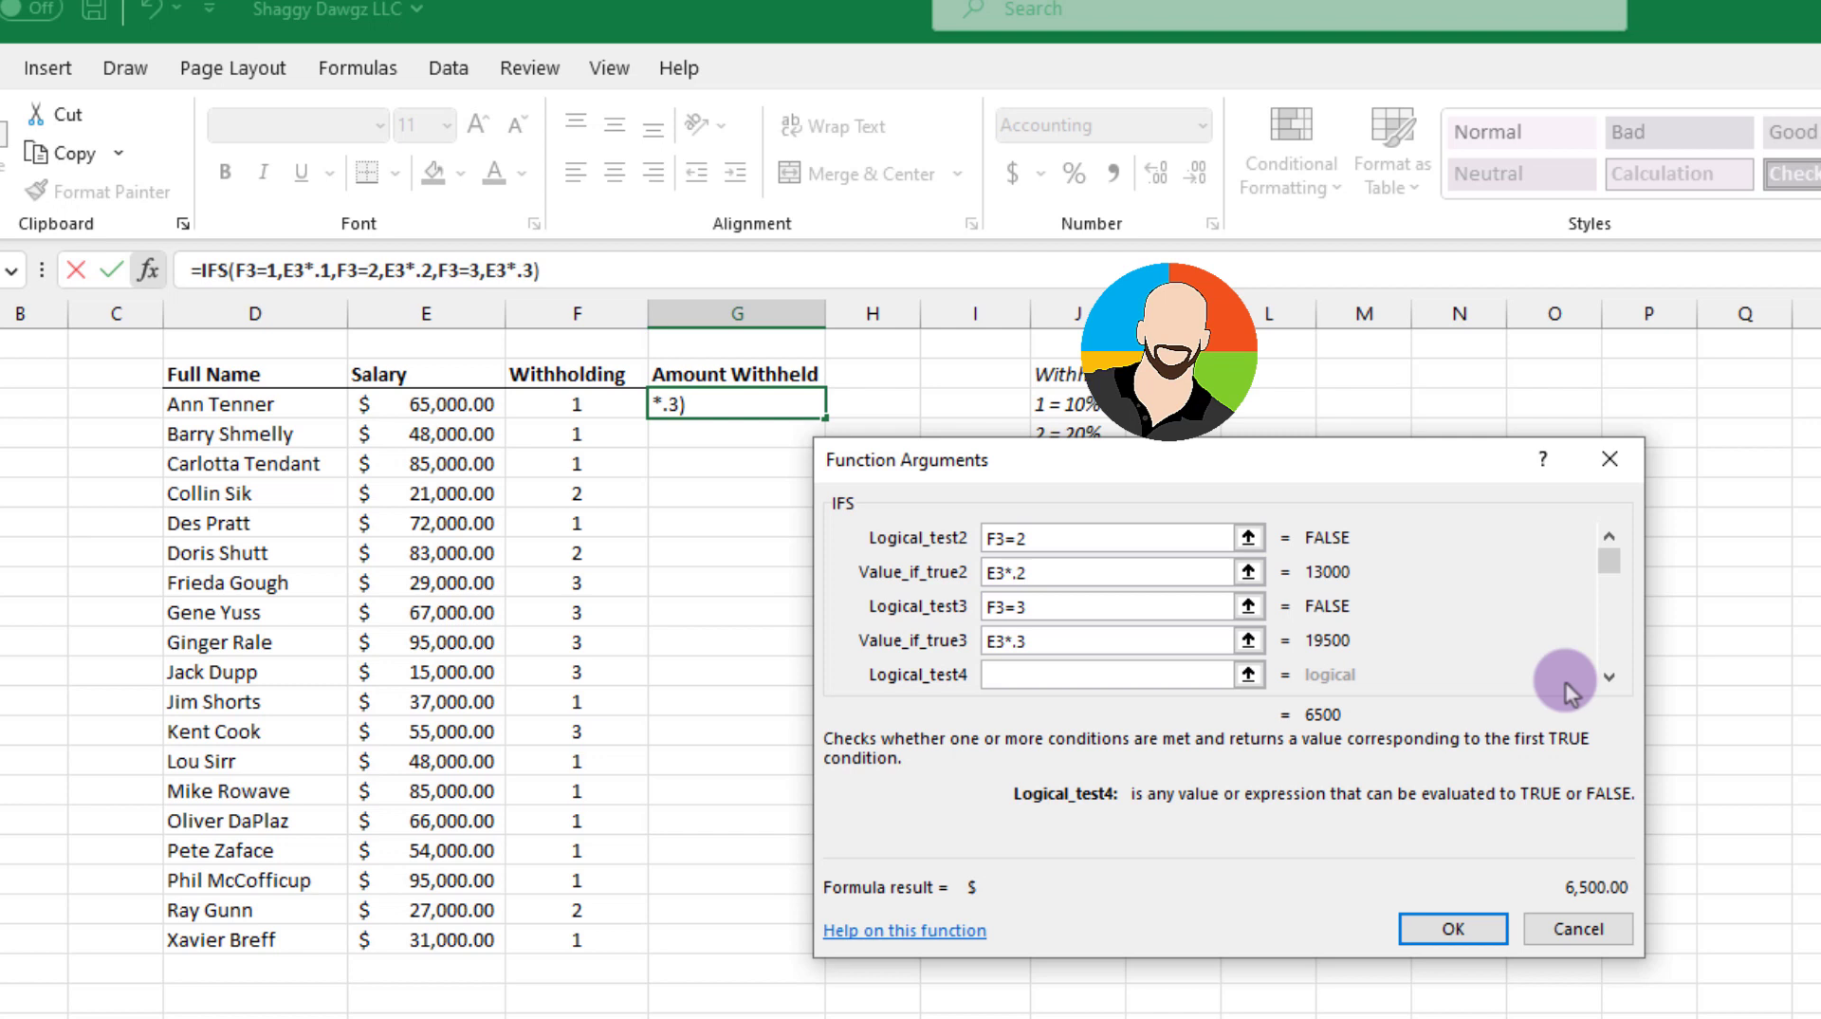
{"action": "type", "text": "ue"}
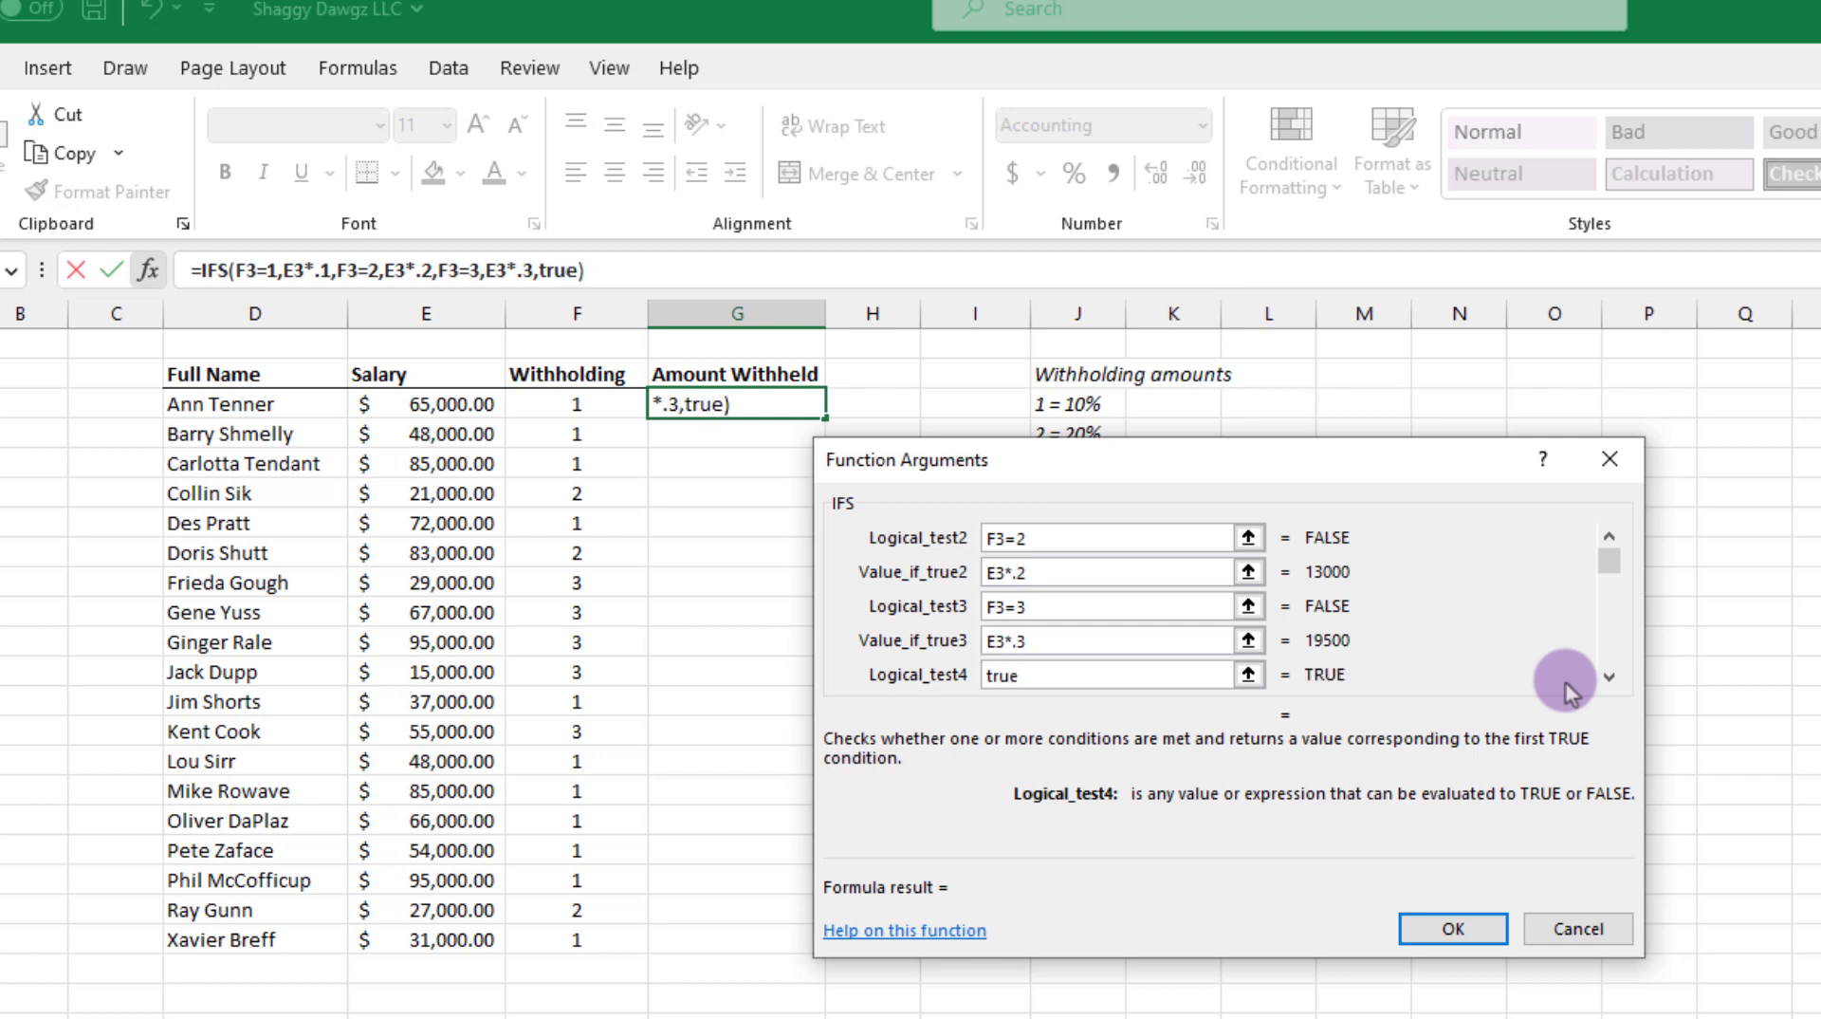
{"action": "key", "text": "Tab"}
{"action": "type", "text": "Not Applicable"}
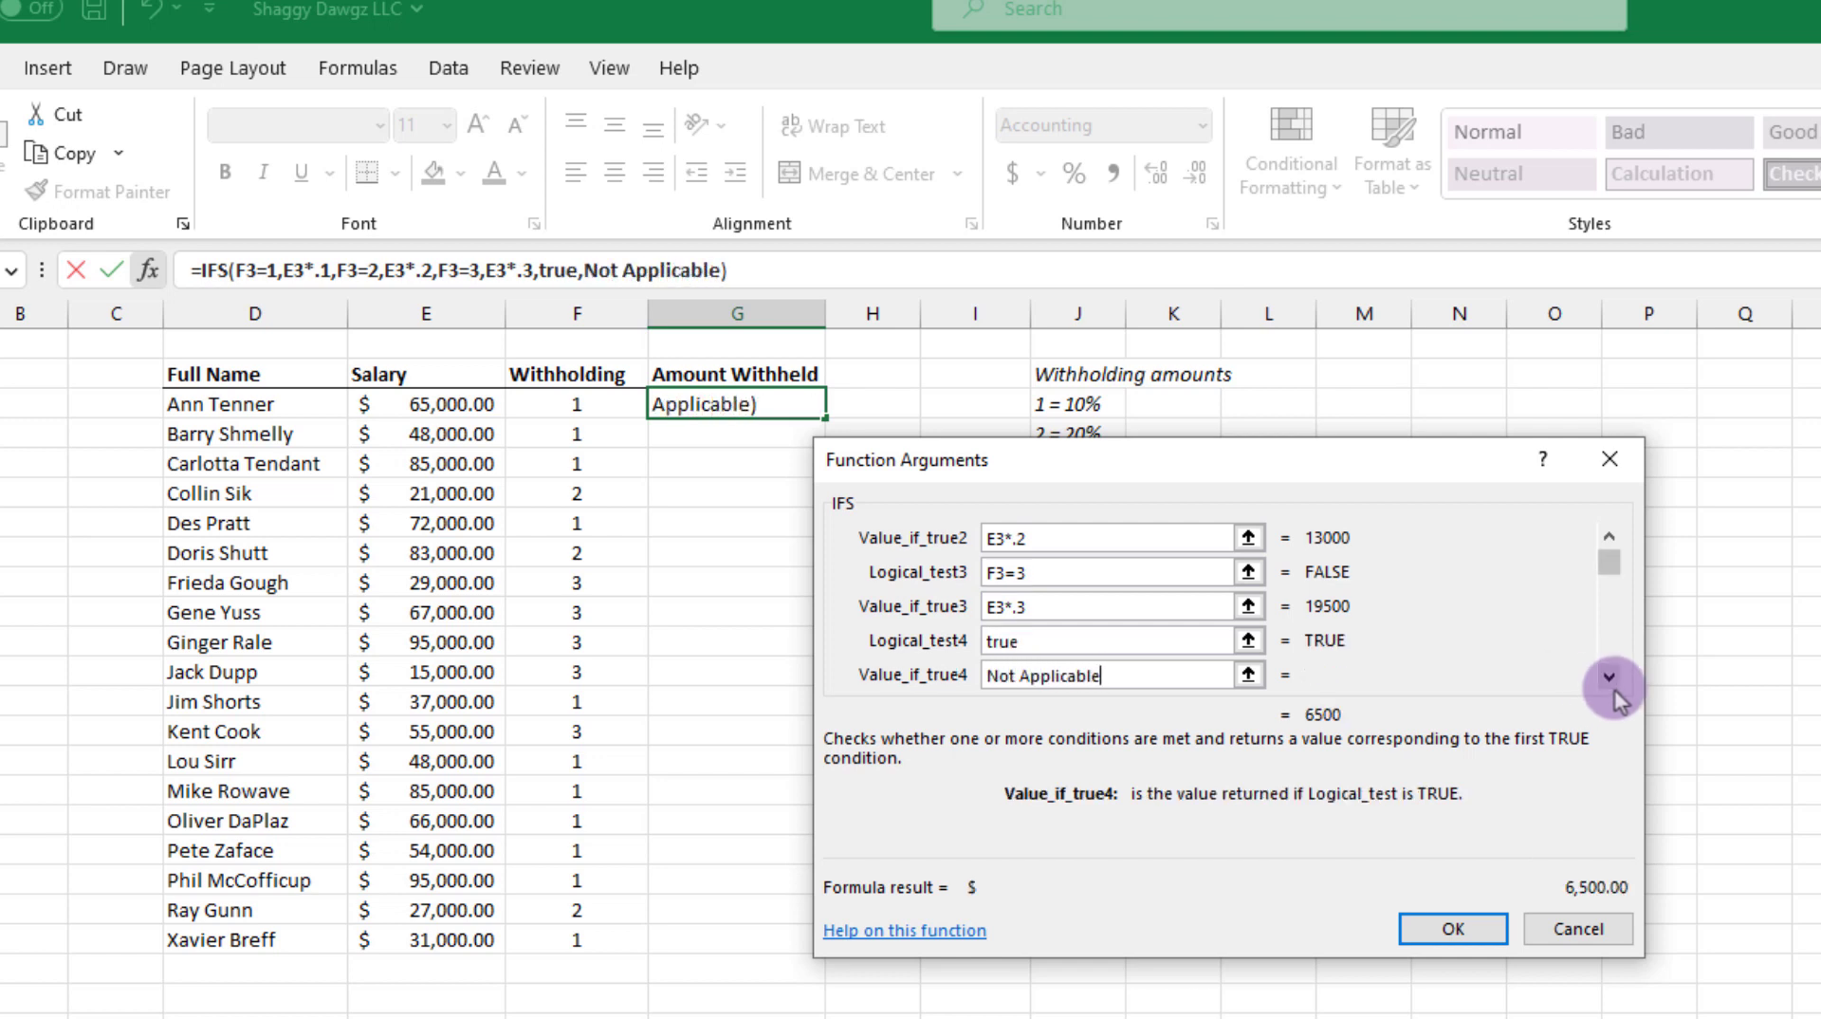
{"action": "left_click", "coordinate": [1453, 929]}
{"action": "left_click_drag", "start_coordinate": [825, 417], "coordinate": [832, 942]}
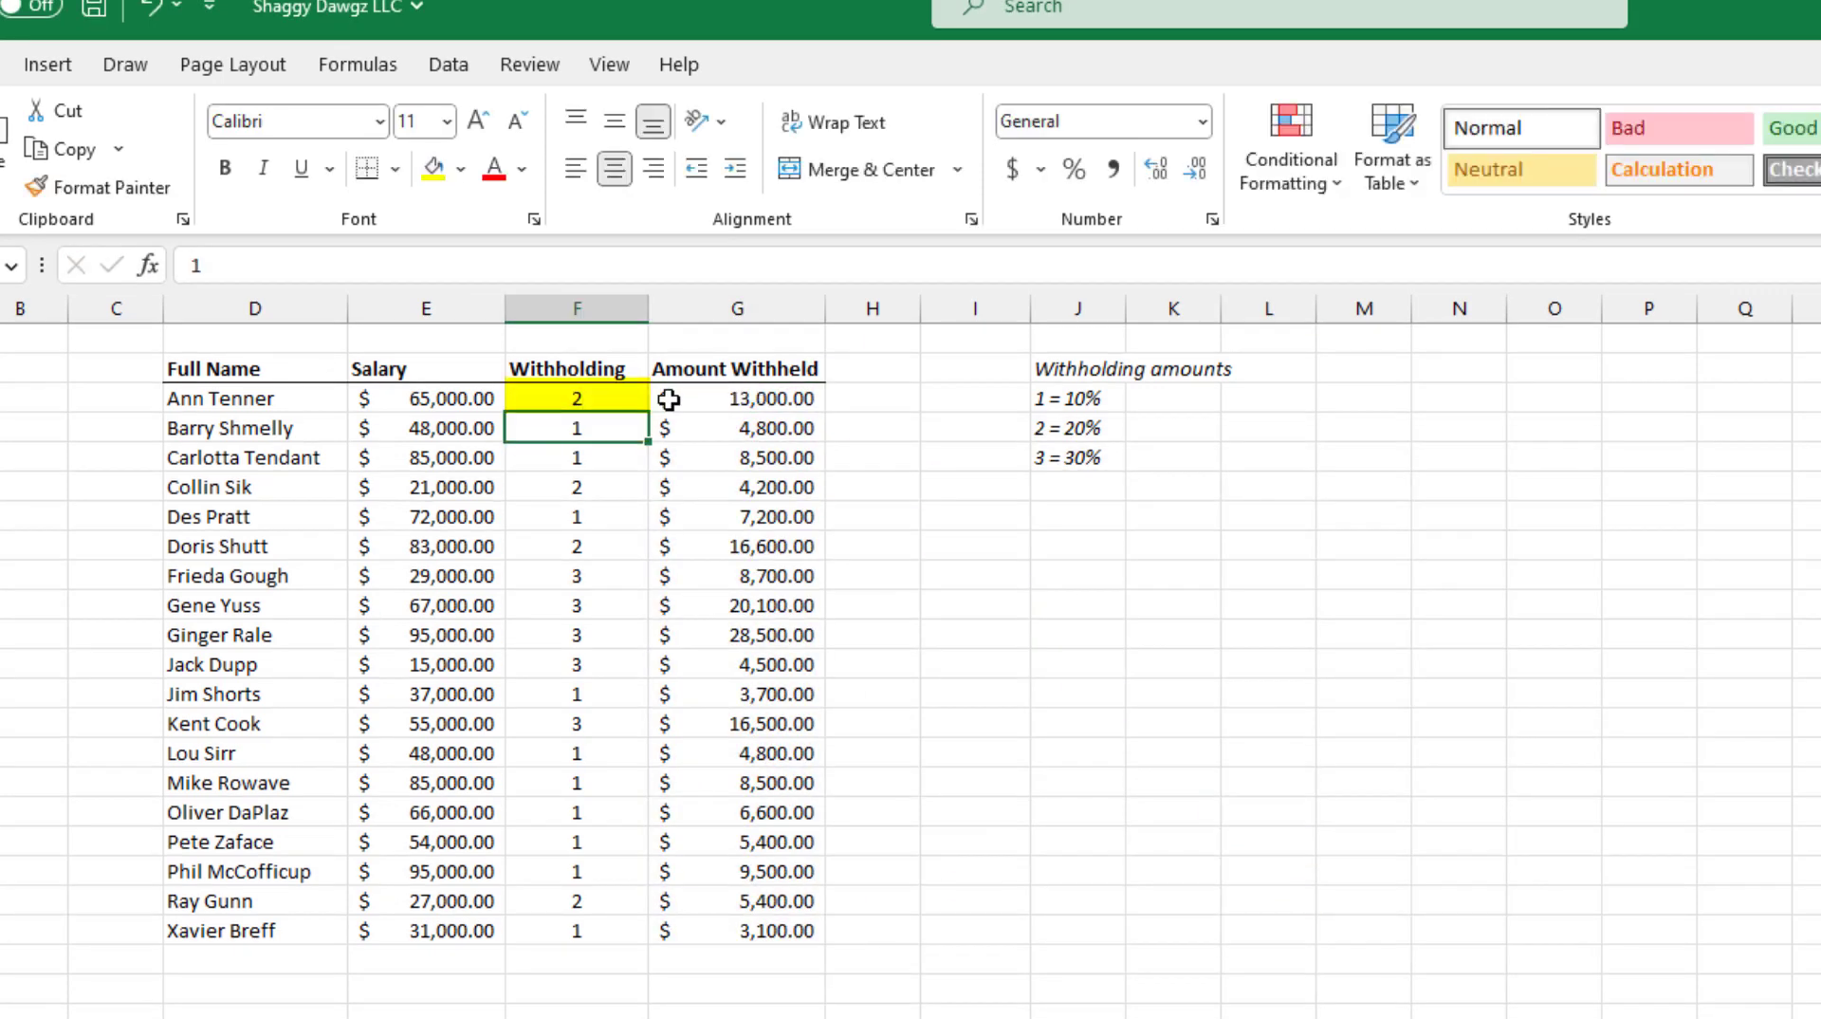
Step: Set the first employee's withholding code in F3 to 4 to test the IFS fallback
{"action": "type", "text": "1"}
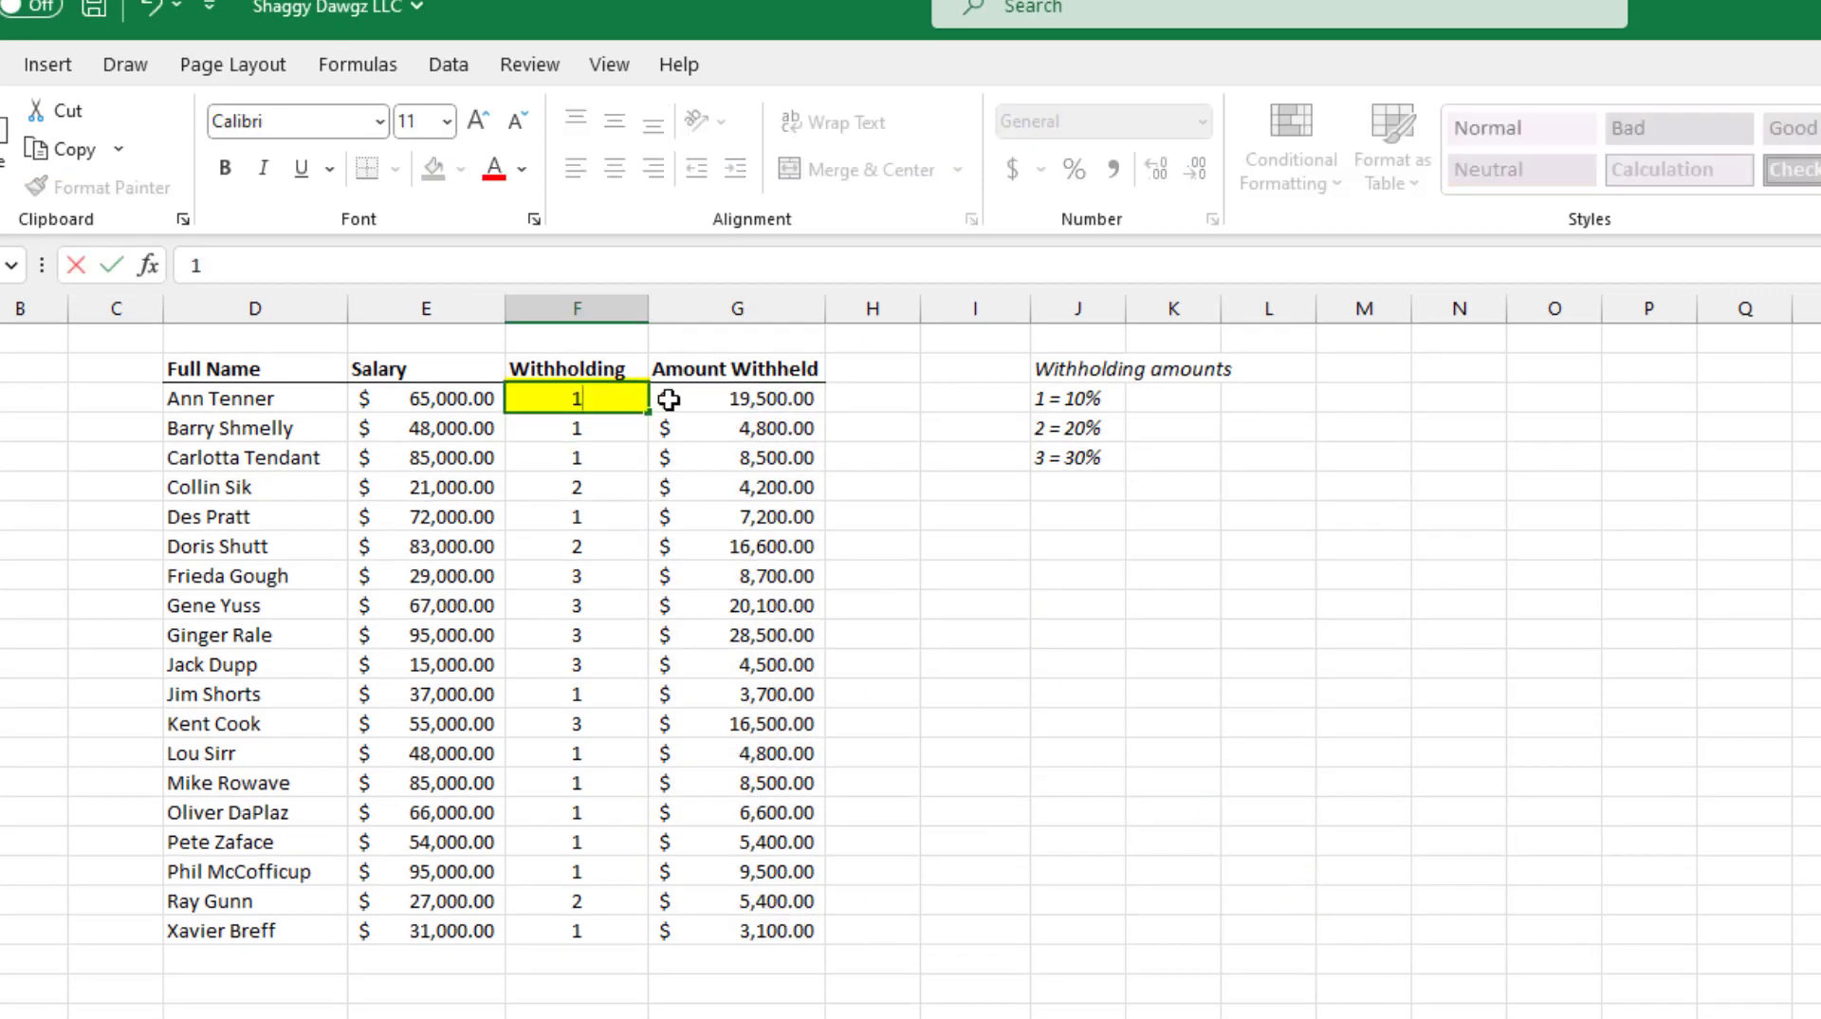
{"action": "key", "text": "BackSpace"}
{"action": "type", "text": "4"}
{"action": "key", "text": "Return"}
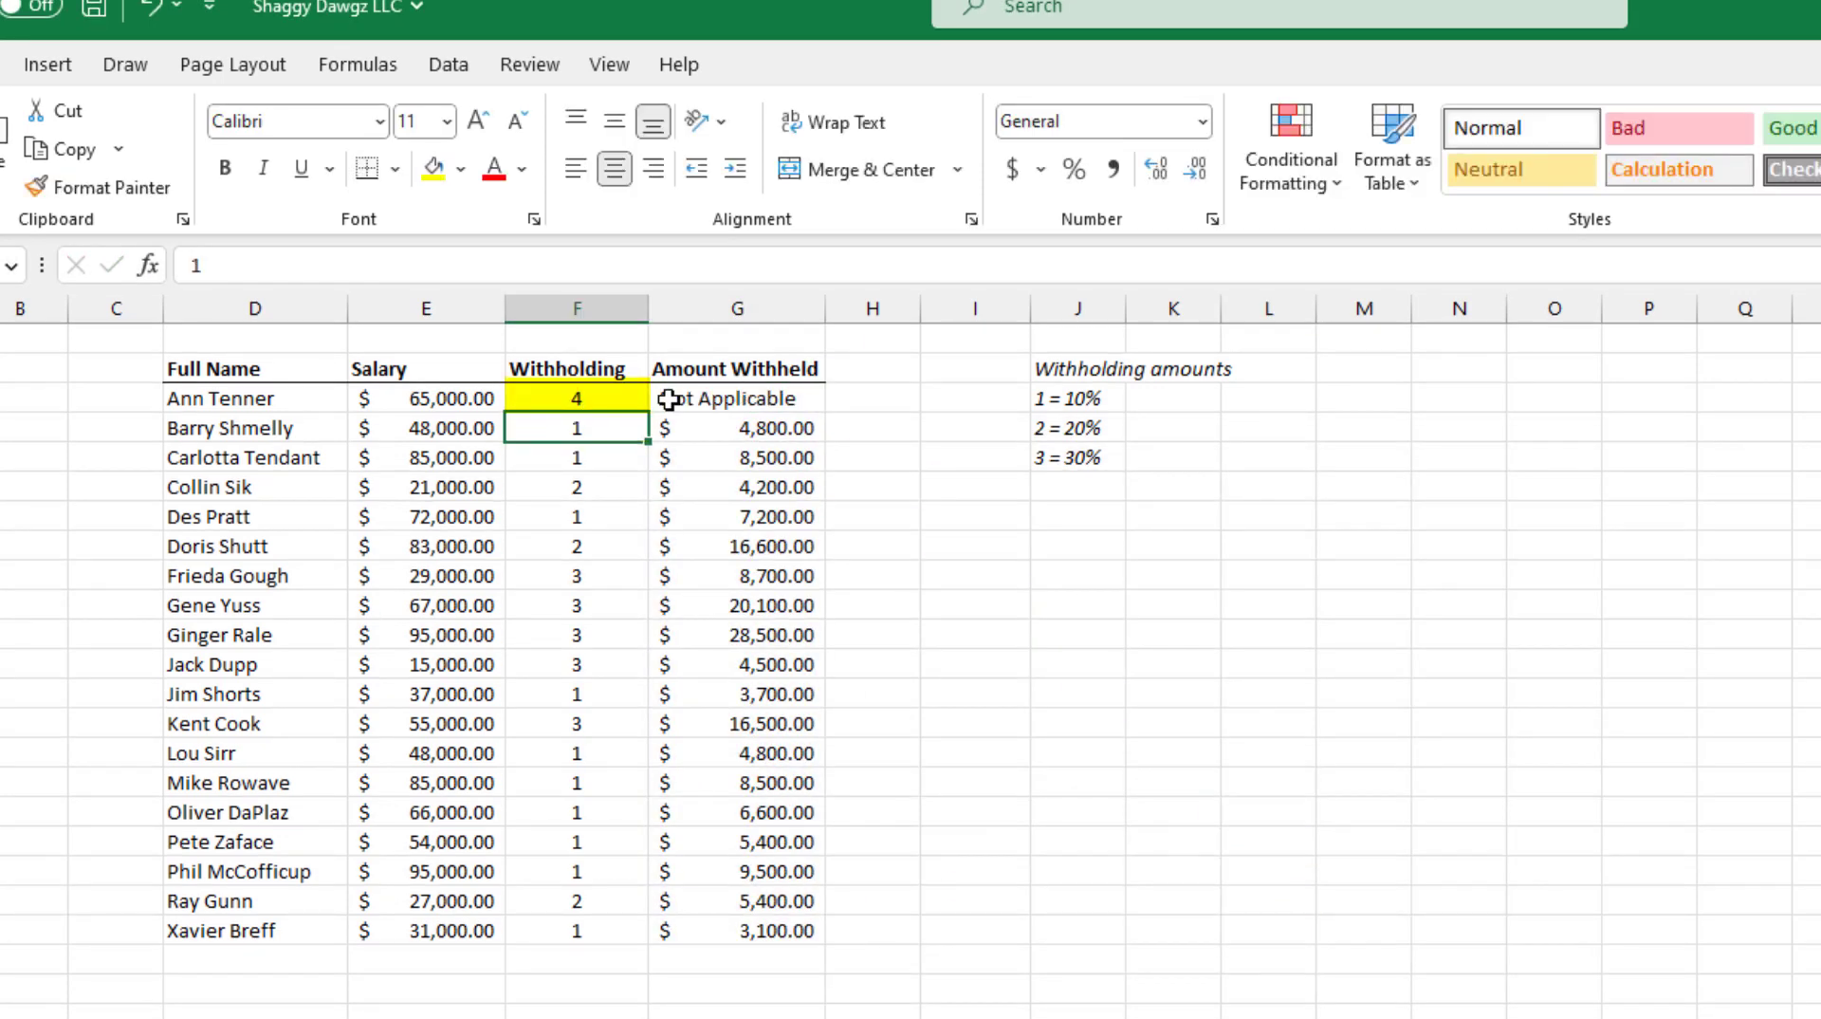
{"action": "key", "text": "Up"}
{"action": "key", "text": "Down"}
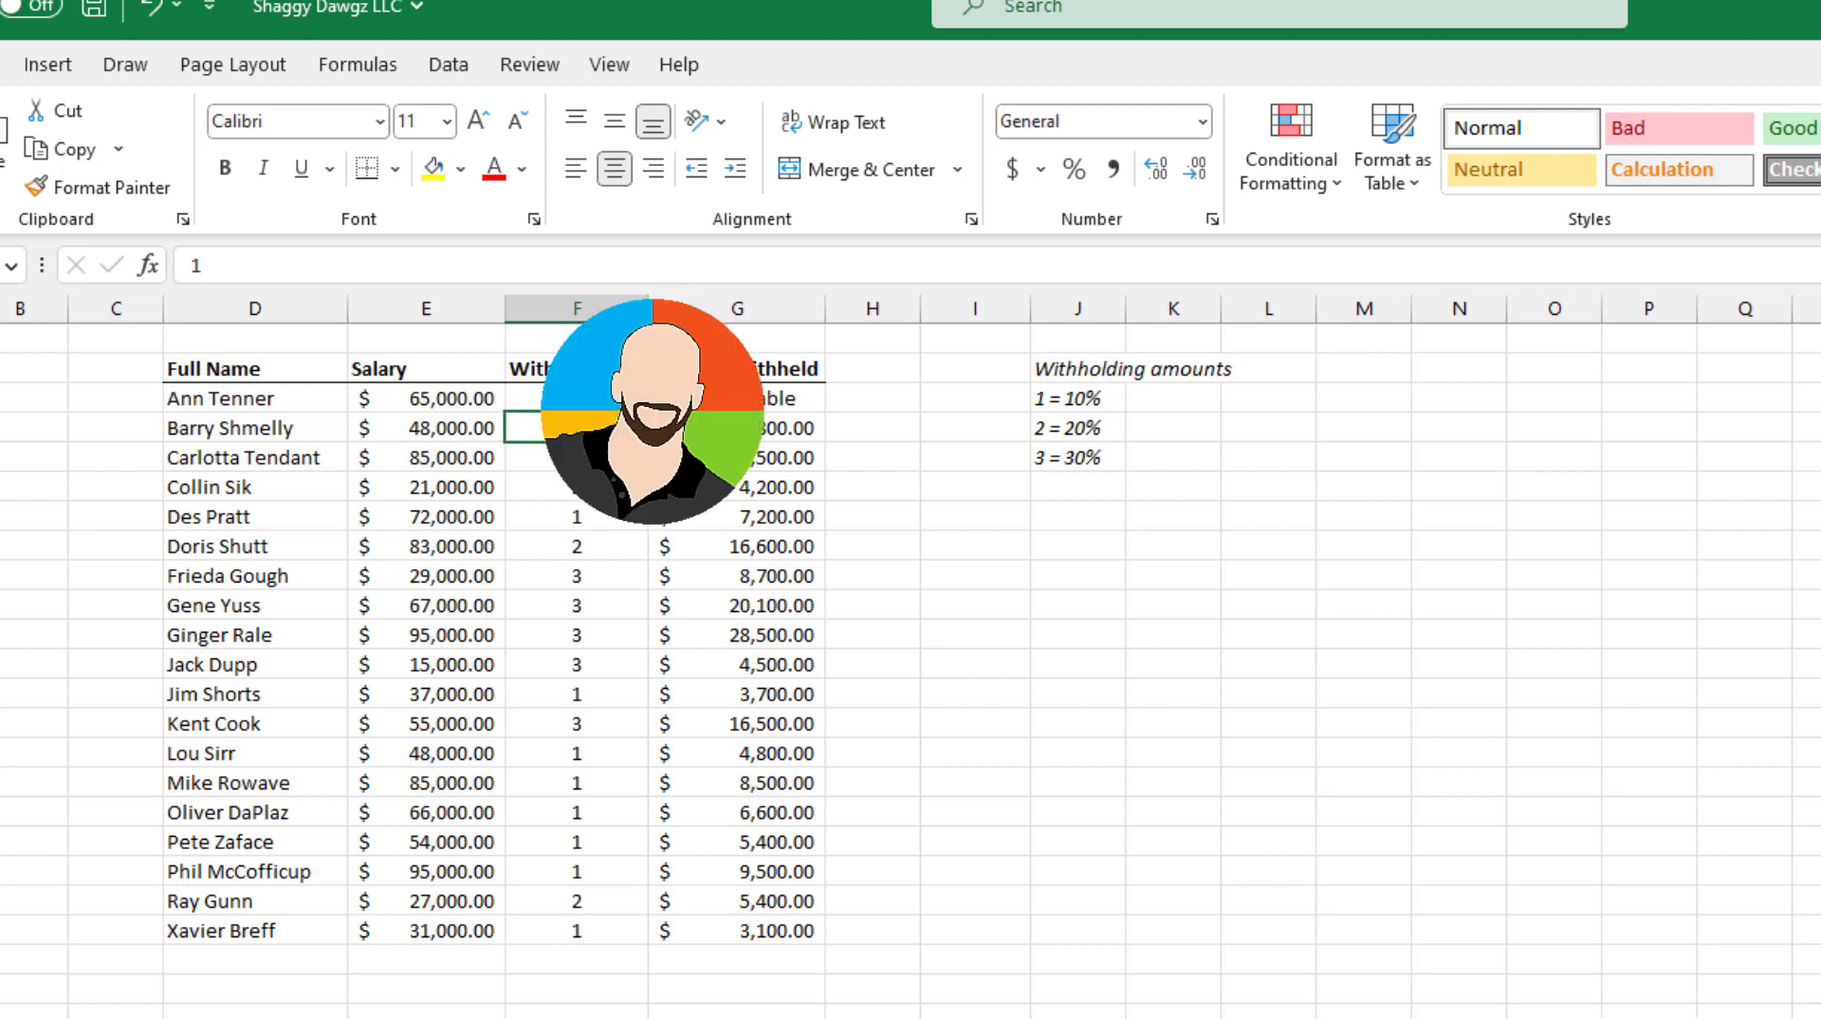